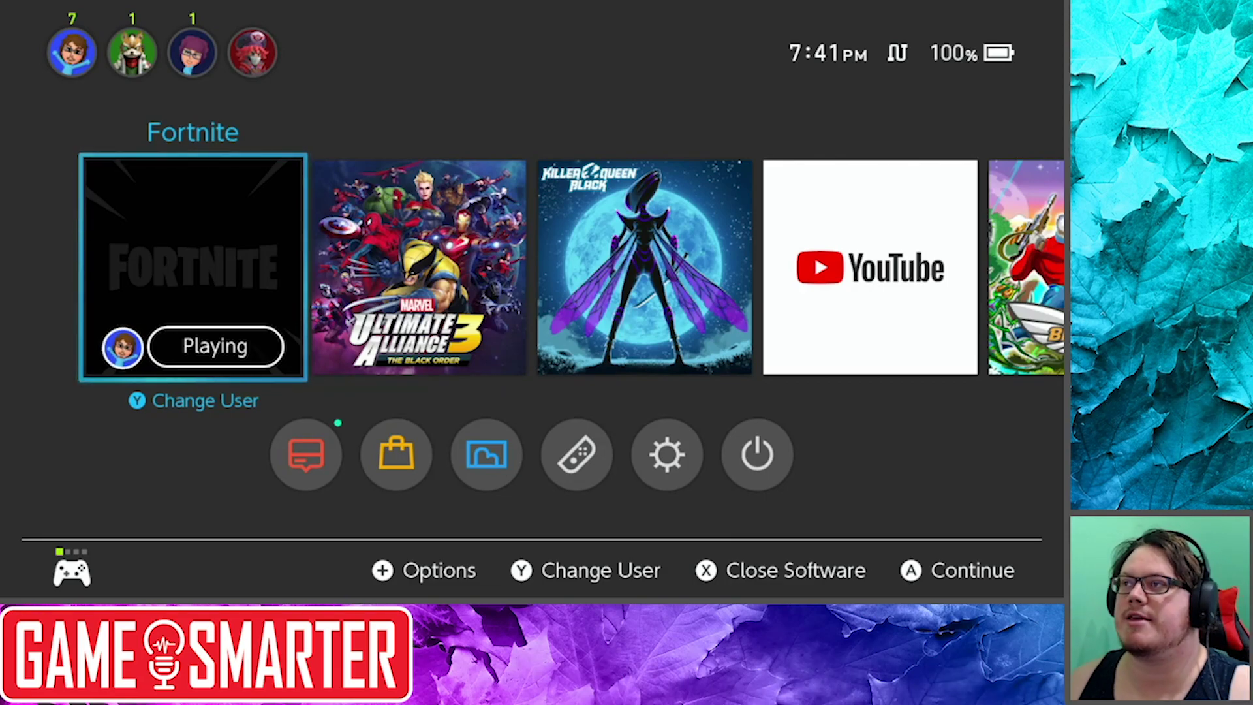
# Resume Fortnite and open Settings from the lobby's main menu
pyautogui.press('a')
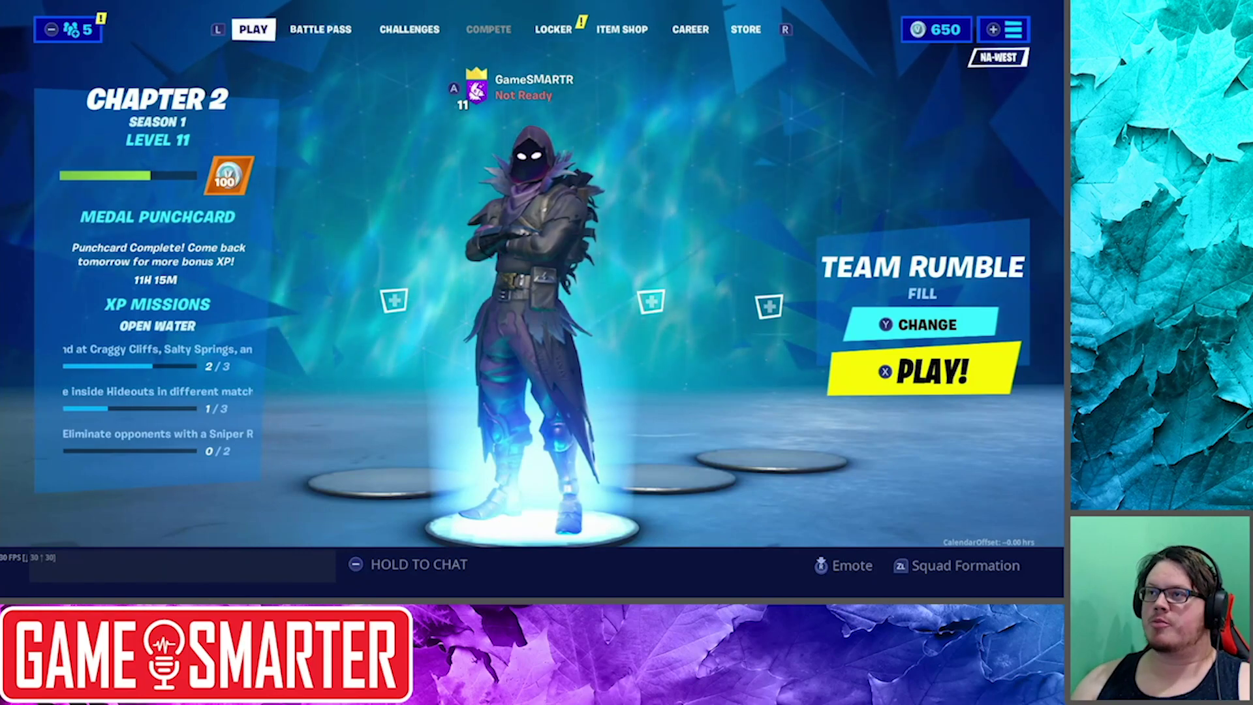
pyautogui.press('Escape')
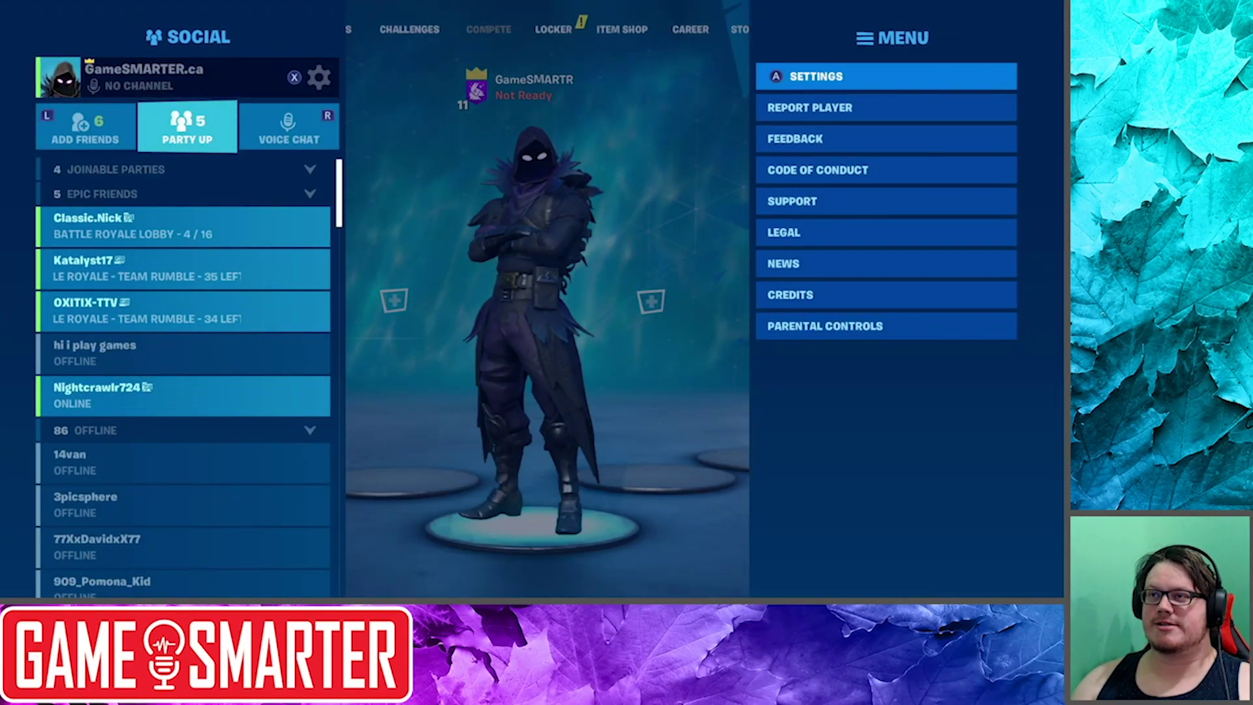
pyautogui.press('a')
pyautogui.press('Down')
pyautogui.press('Down')
pyautogui.press('Down')
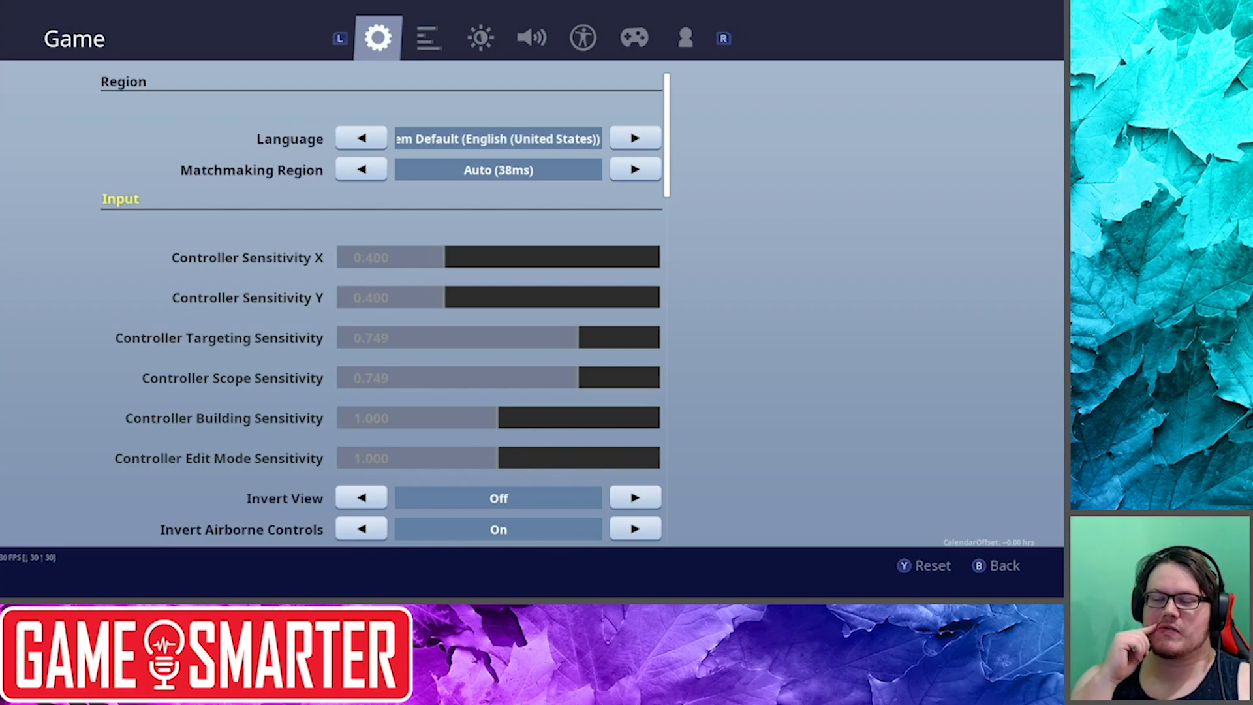
# Check the Controller Sensitivity tab, then return to the Game tab at Invert View
pyautogui.press('e')
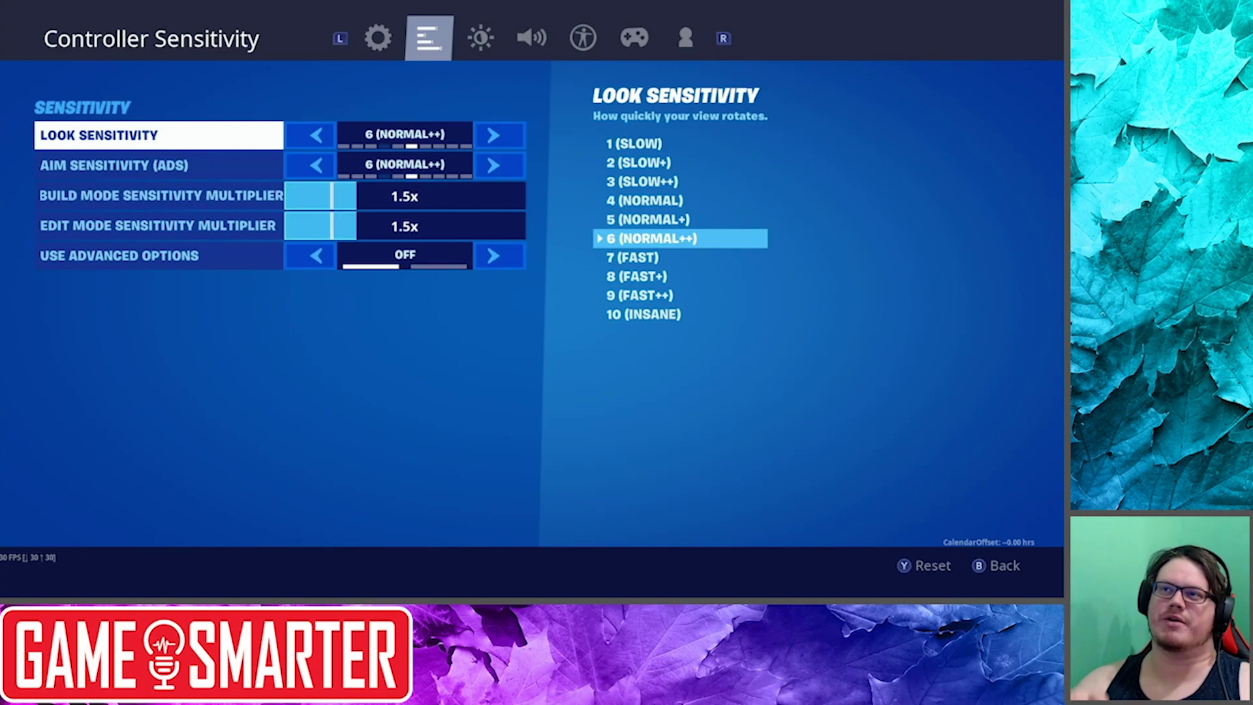
pyautogui.press('q')
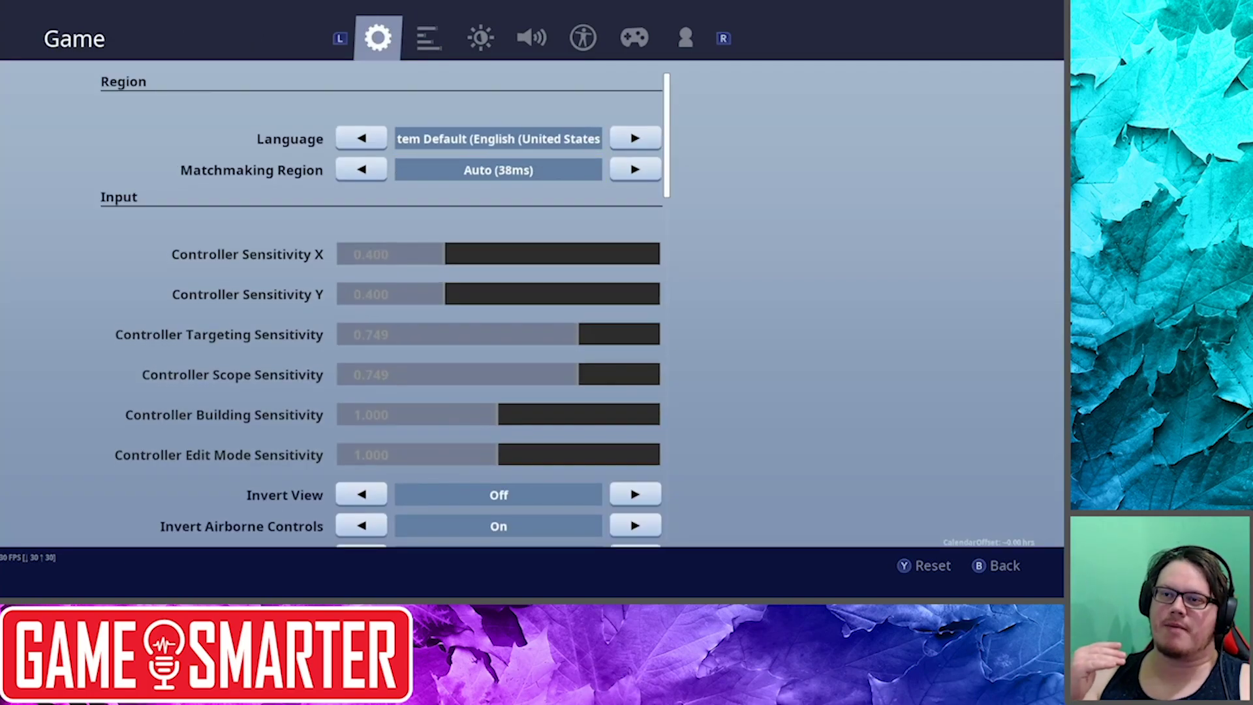
pyautogui.press('Down')
pyautogui.press('Down')
pyautogui.press('Up')
pyautogui.press('Up')
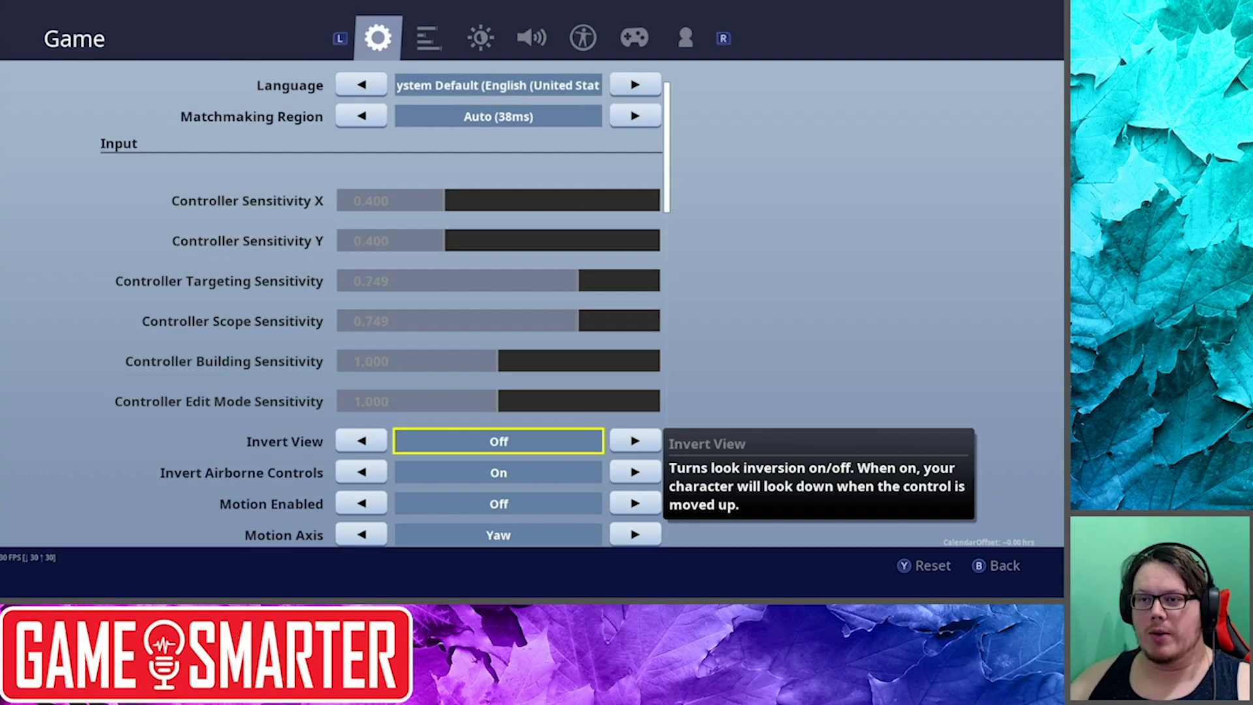
# Move past Invert View and Invert Airborne Controls down to Motion Enabled
pyautogui.press('Down')
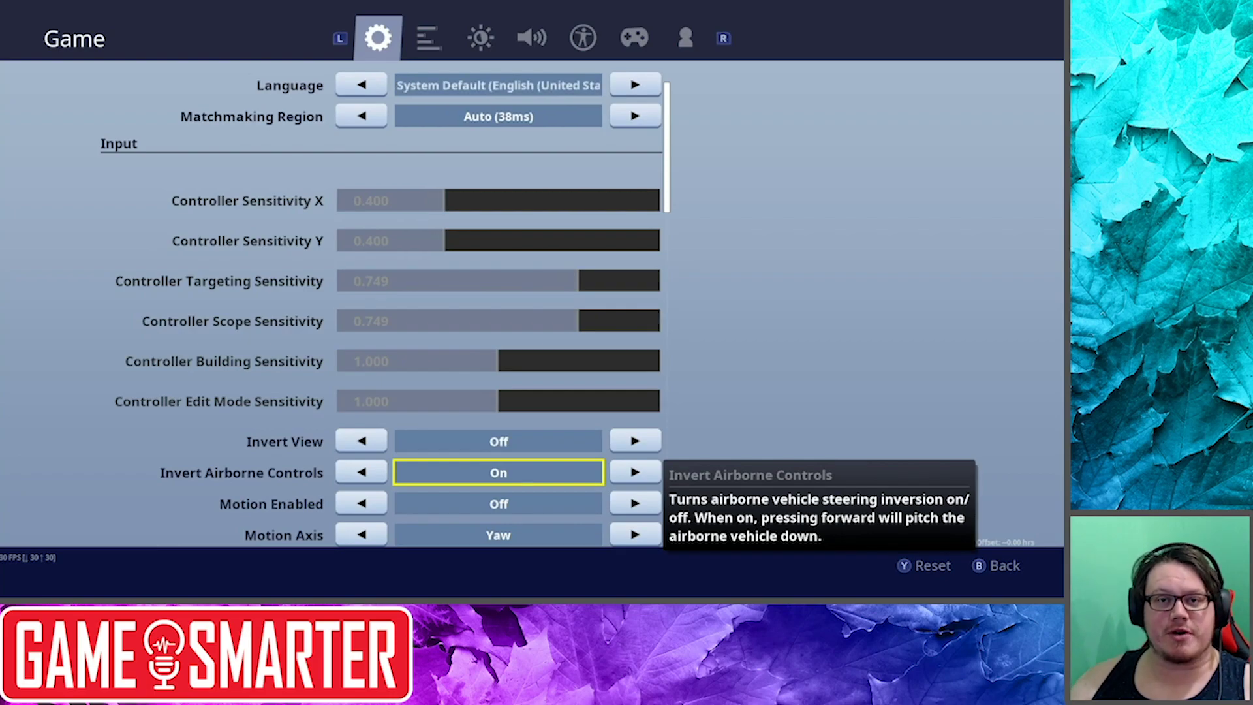
pyautogui.press('Up')
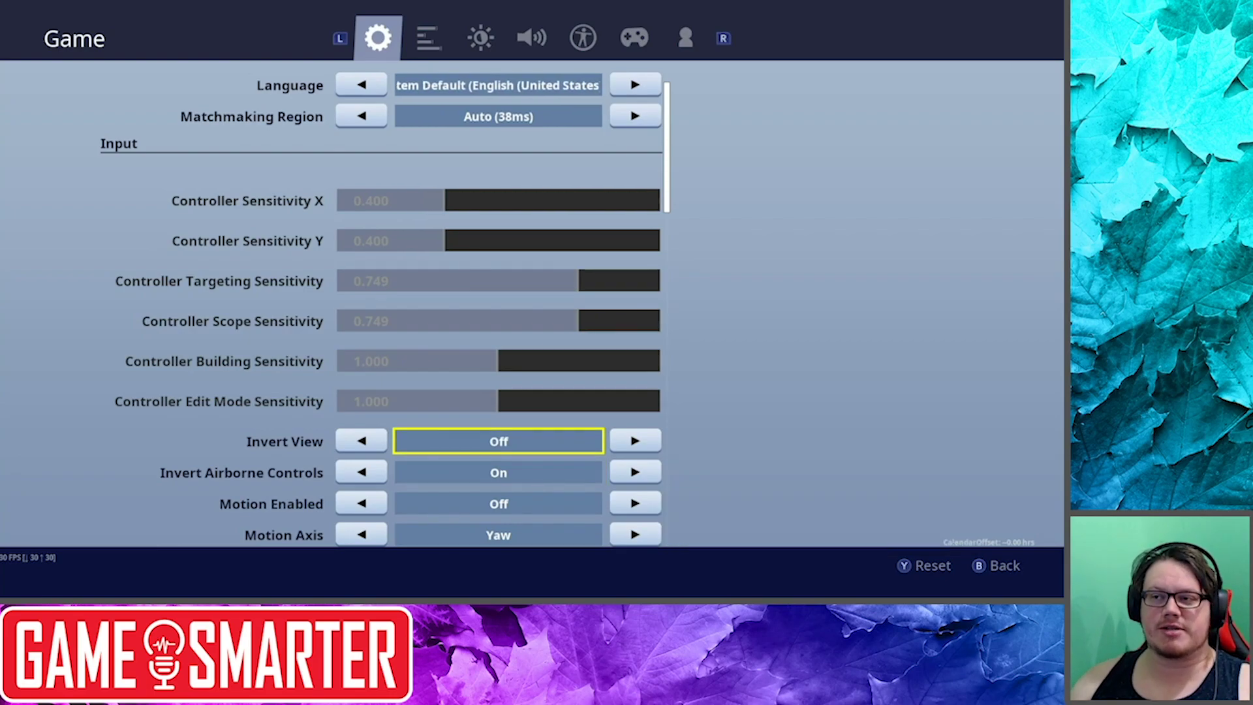
pyautogui.press('Down')
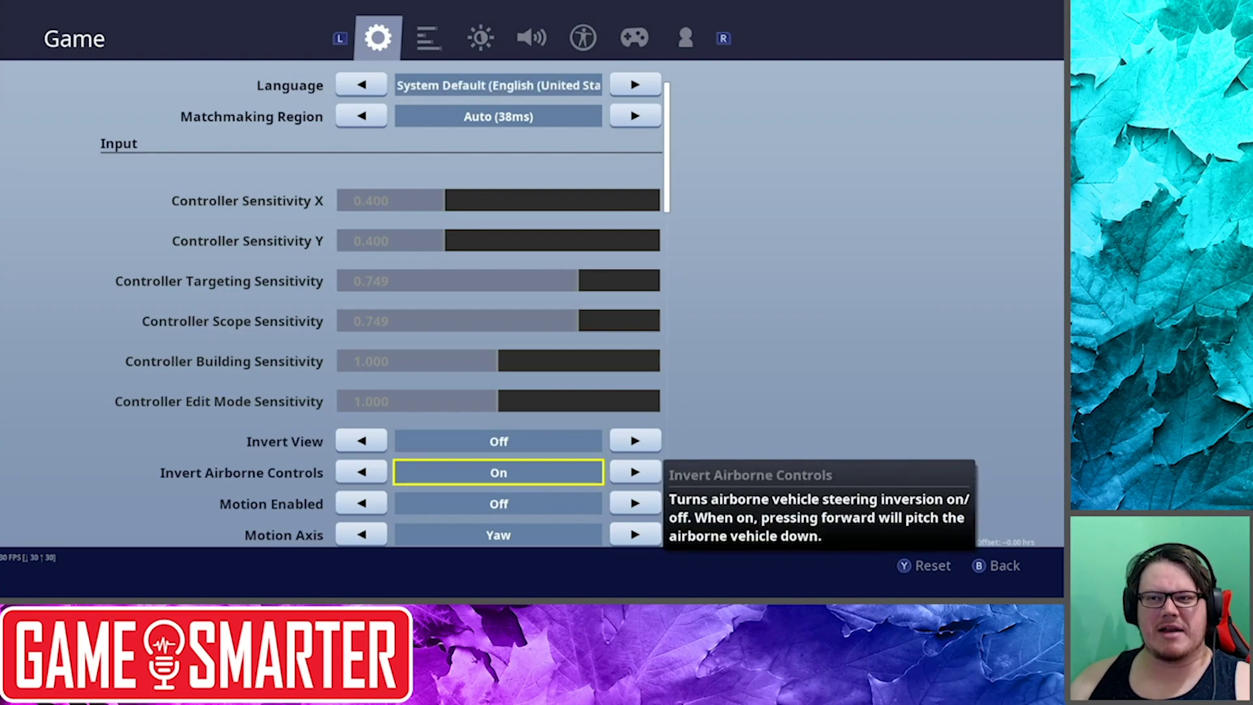
pyautogui.press('Down')
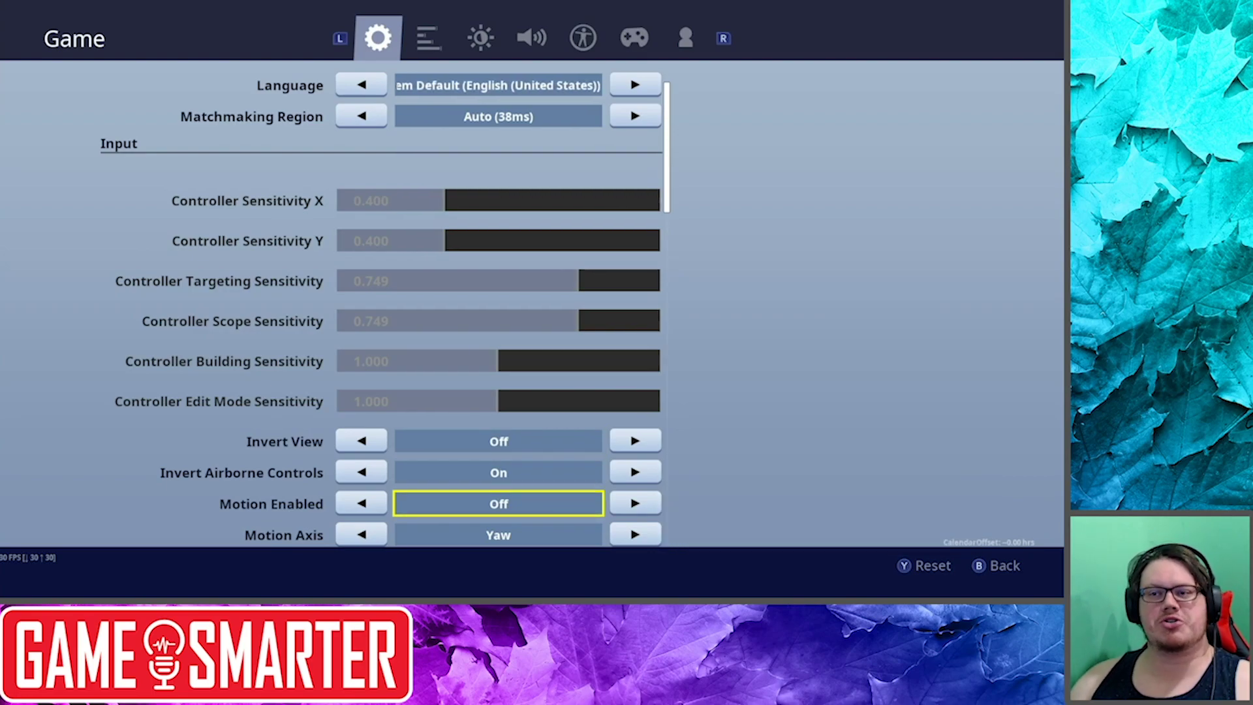
# Switch Motion Enabled from Off to On, leaving Motion Axis at Yaw
pyautogui.press('Right')
pyautogui.press('Left')
pyautogui.press('Right')
pyautogui.press('Left')
pyautogui.press('Right')
pyautogui.press('Left')
pyautogui.press('Right')
pyautogui.press('Left')
pyautogui.press('Right')
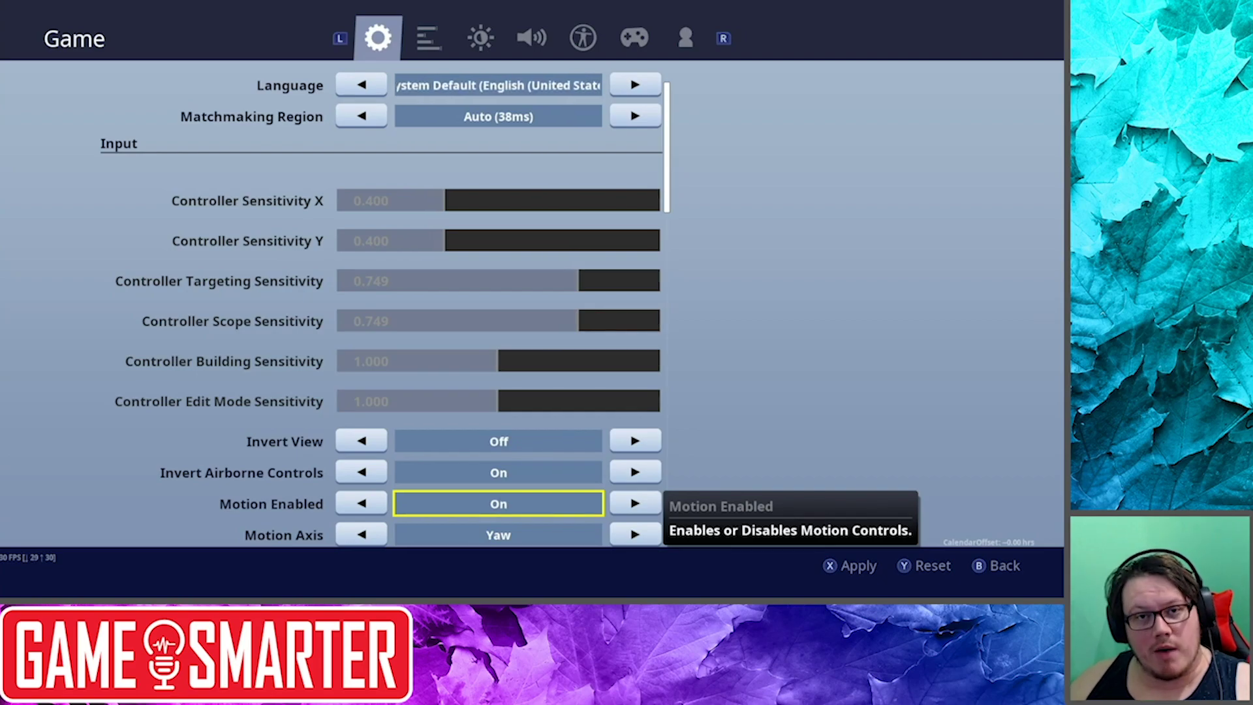
pyautogui.press('Left')
pyautogui.press('Right')
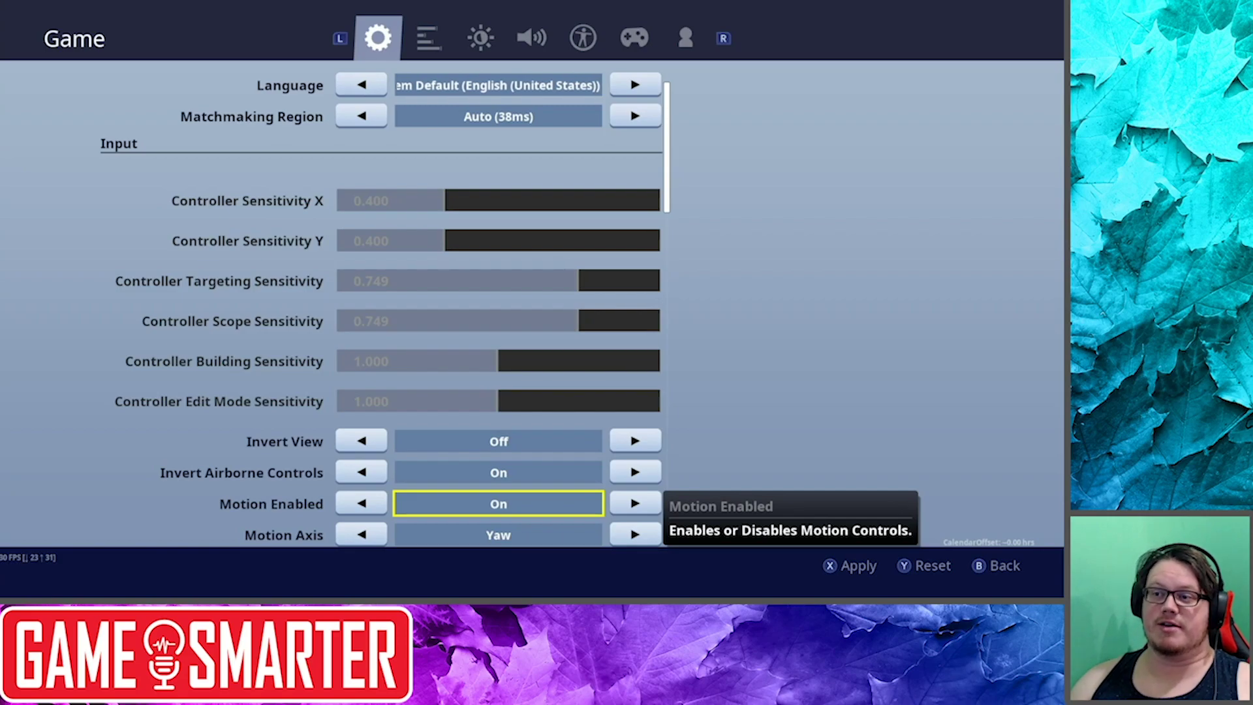
pyautogui.press('Down')
pyautogui.press('Right')
pyautogui.press('Right')
pyautogui.press('Right')
pyautogui.press('Right')
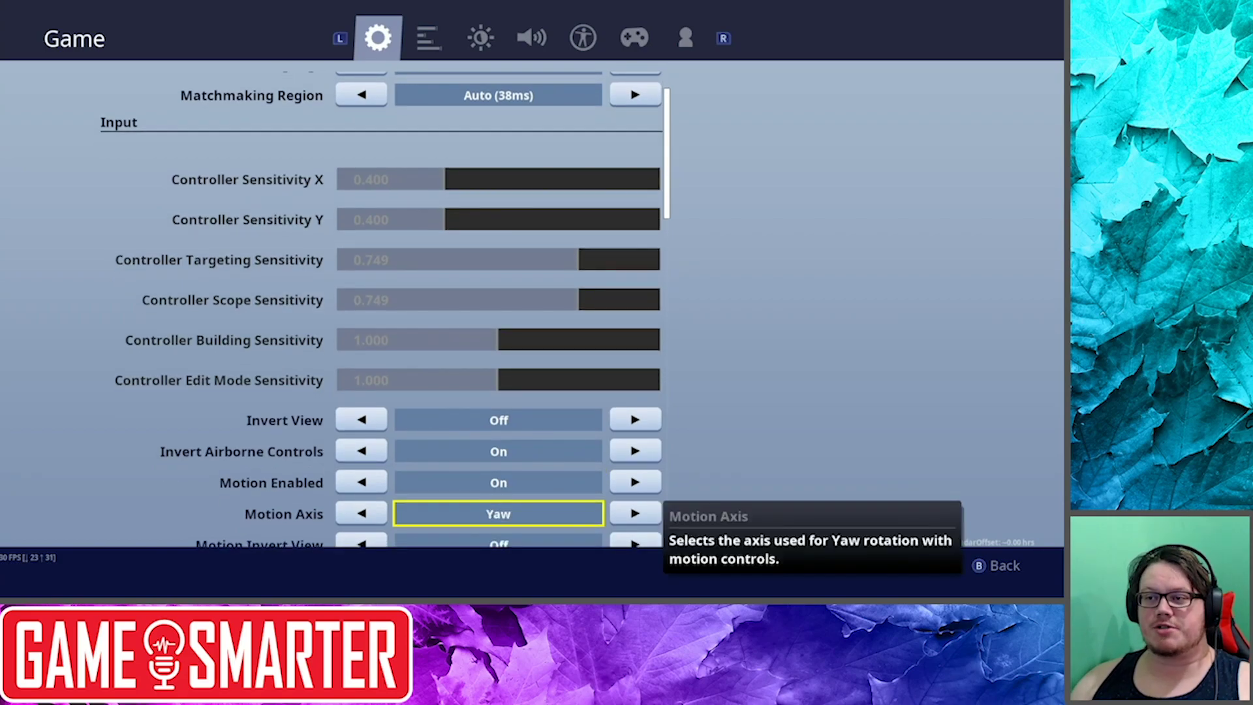
pyautogui.press('Down')
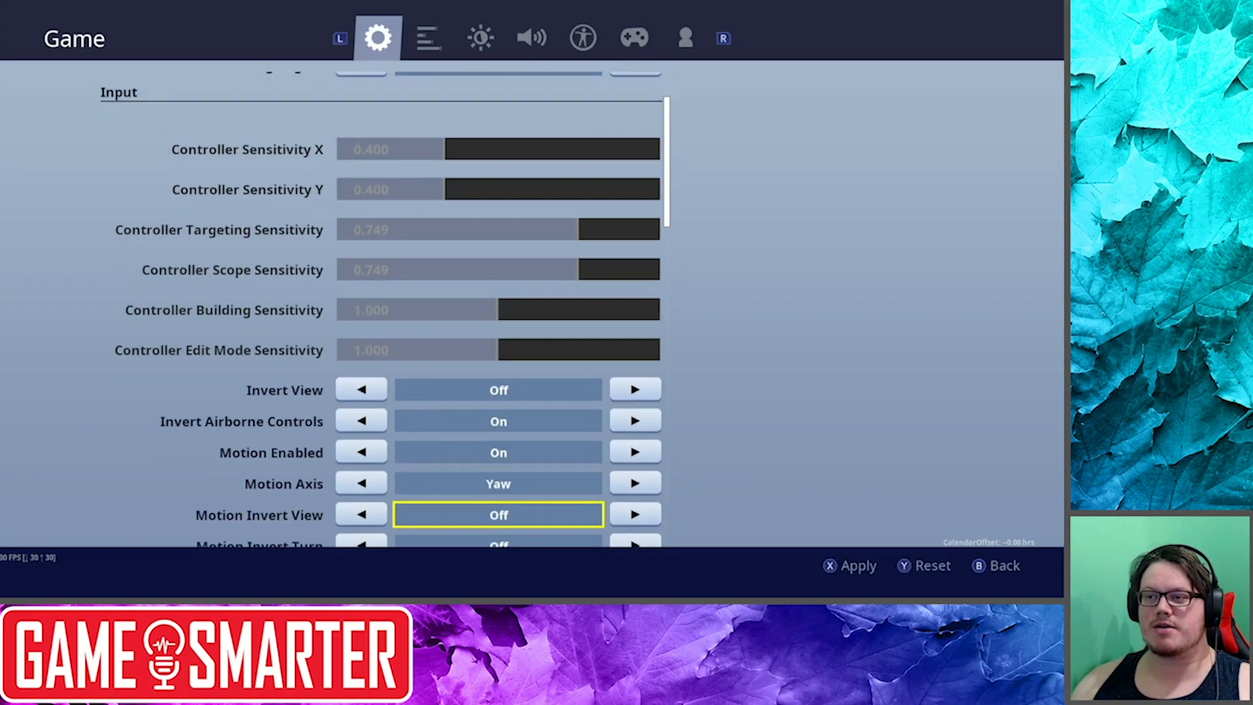
pyautogui.press('Down')
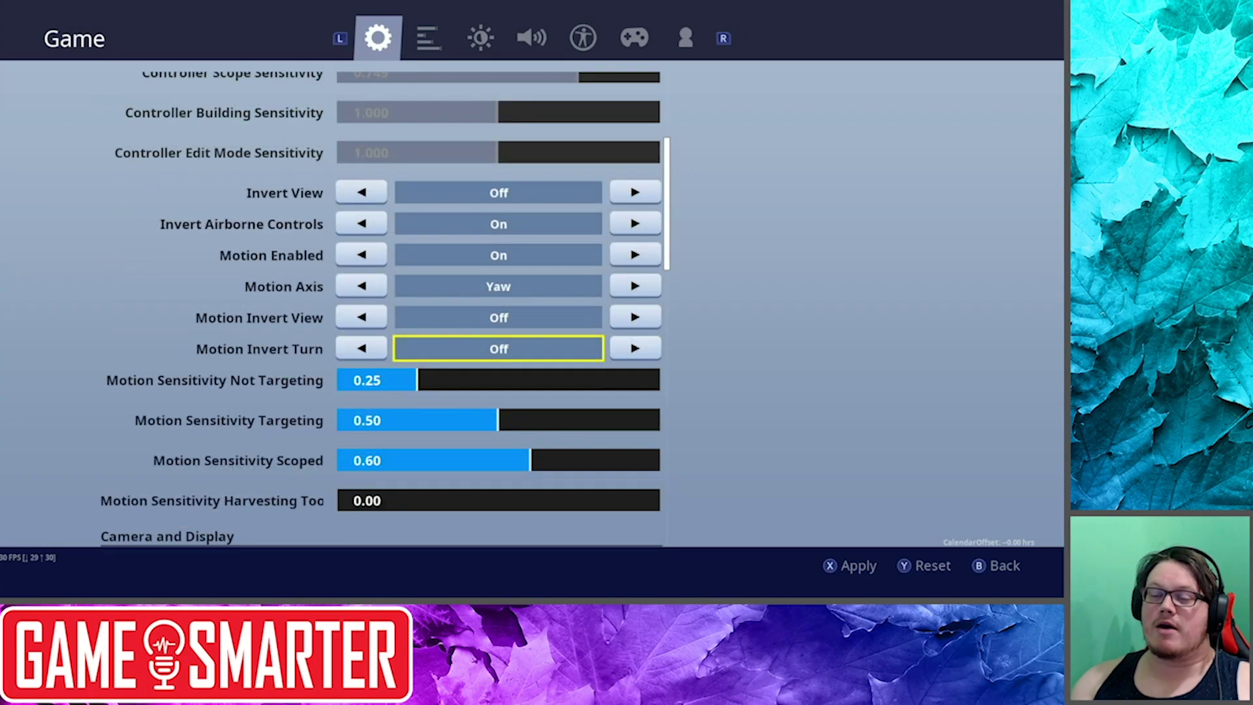
pyautogui.press('Down')
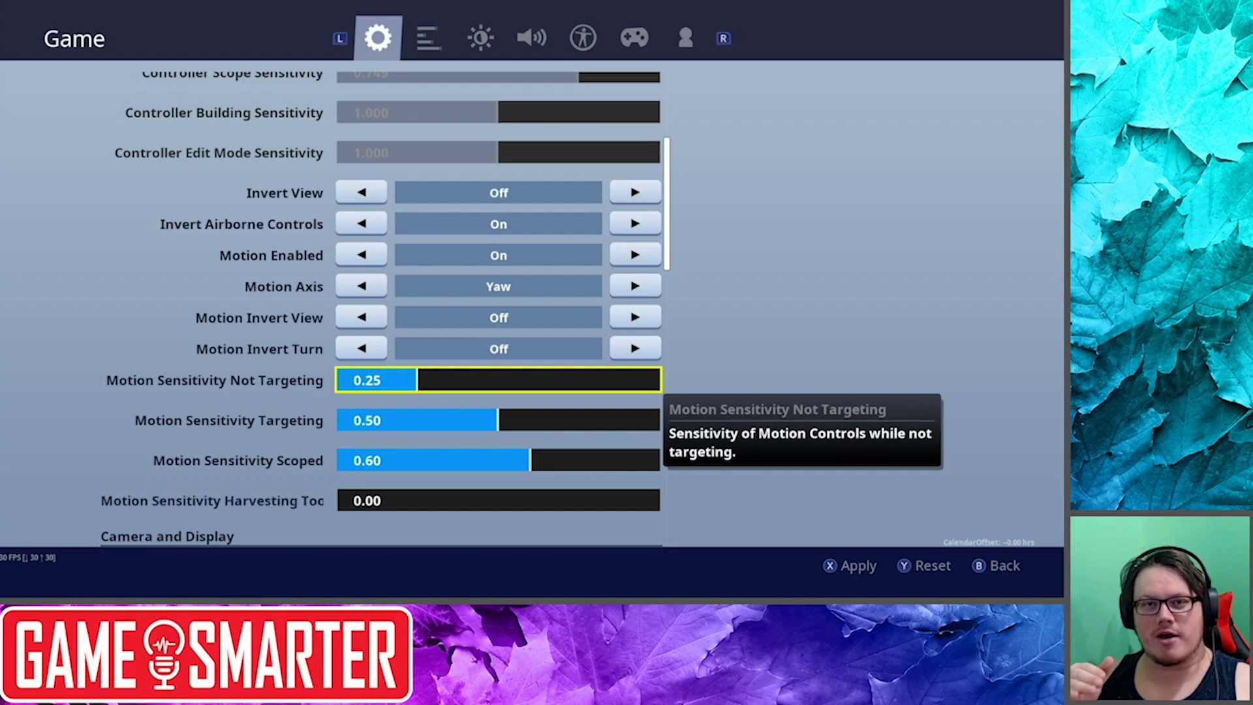
pyautogui.press('Down')
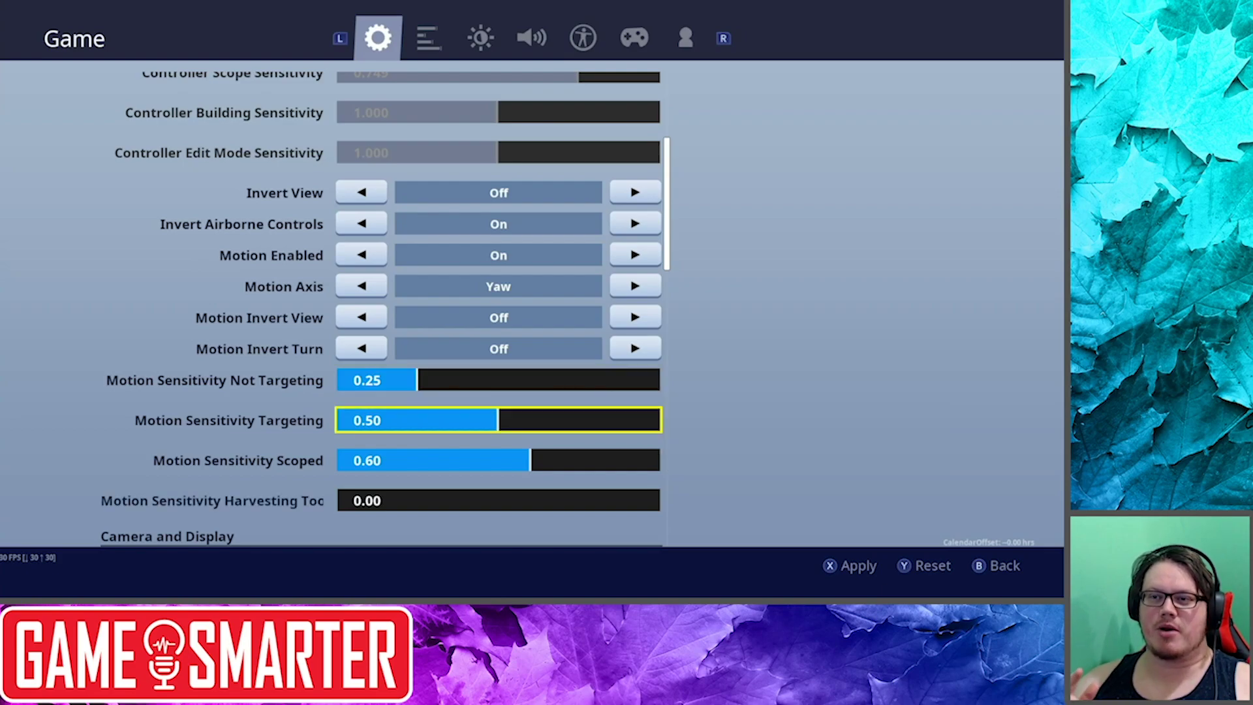
pyautogui.press('Down')
pyautogui.press('Down')
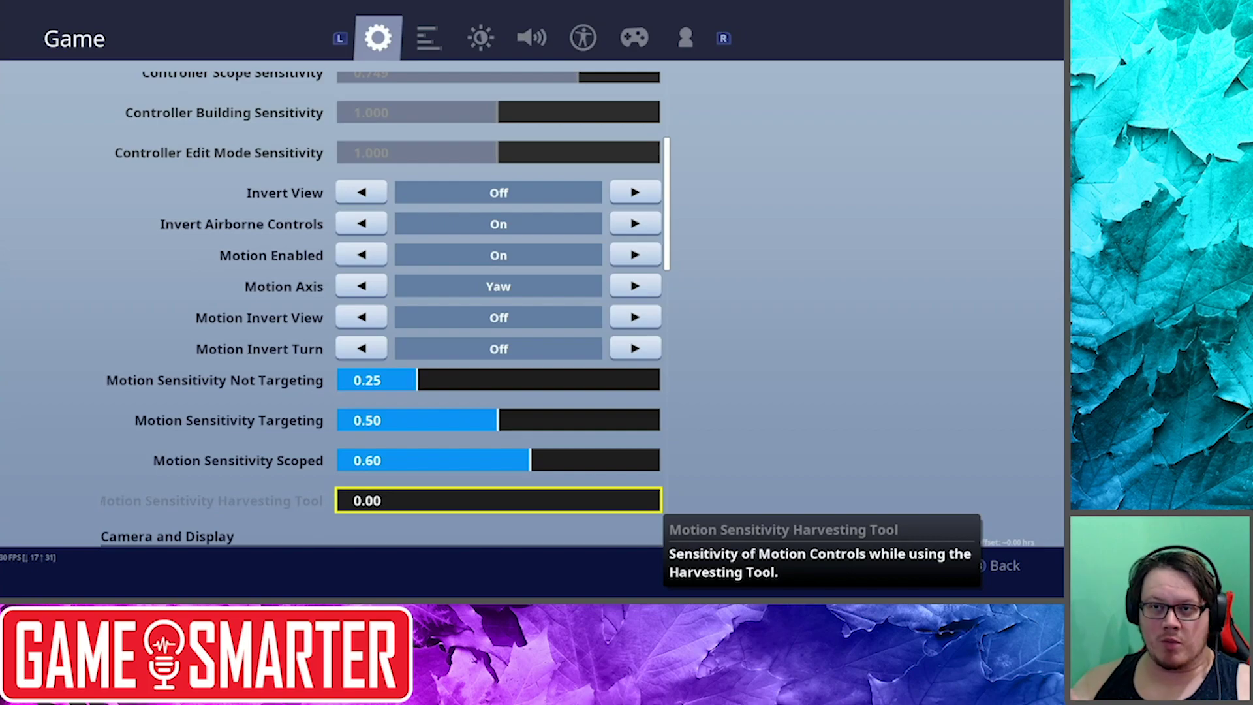
pyautogui.press('Up')
pyautogui.press('Up')
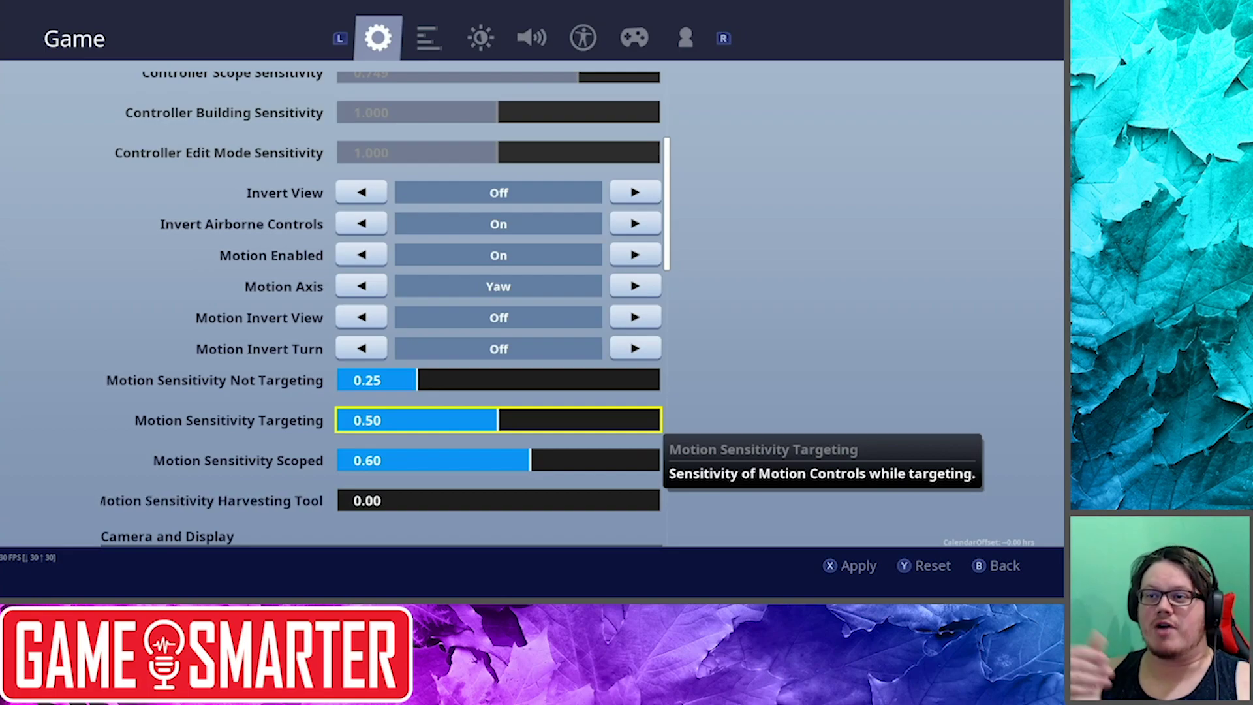
pyautogui.click(498, 460)
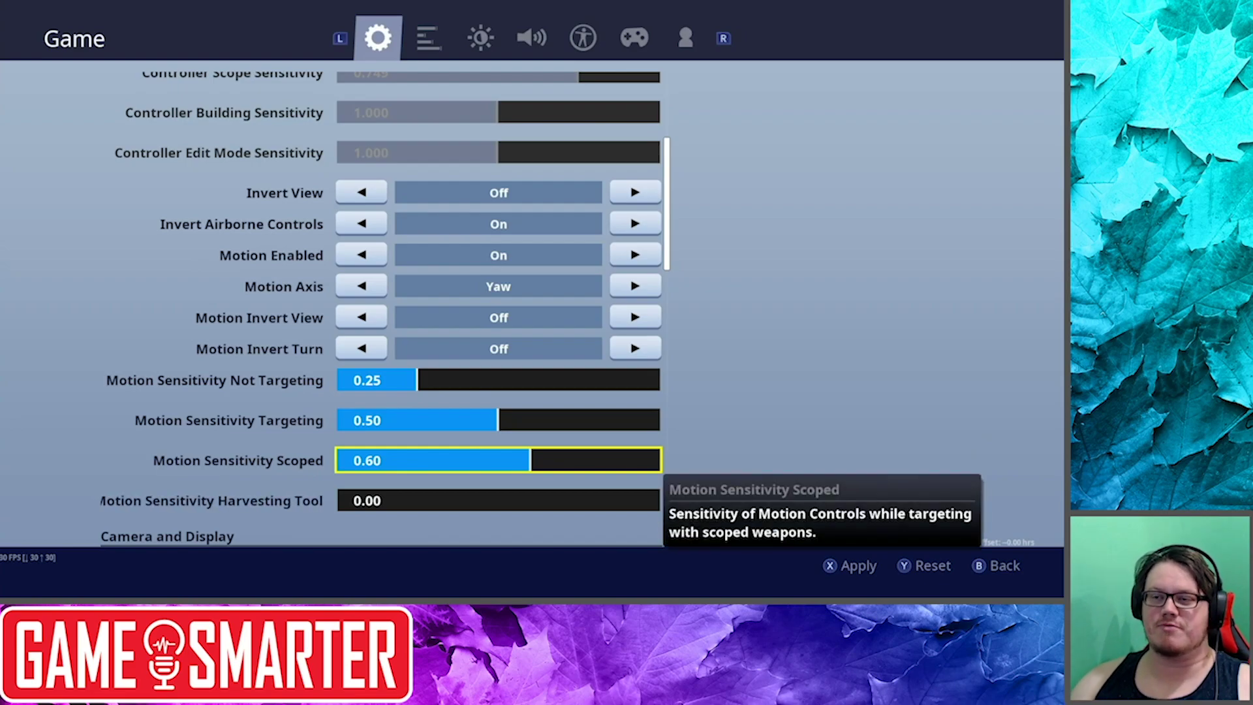
pyautogui.click(499, 500)
pyautogui.click(167, 536)
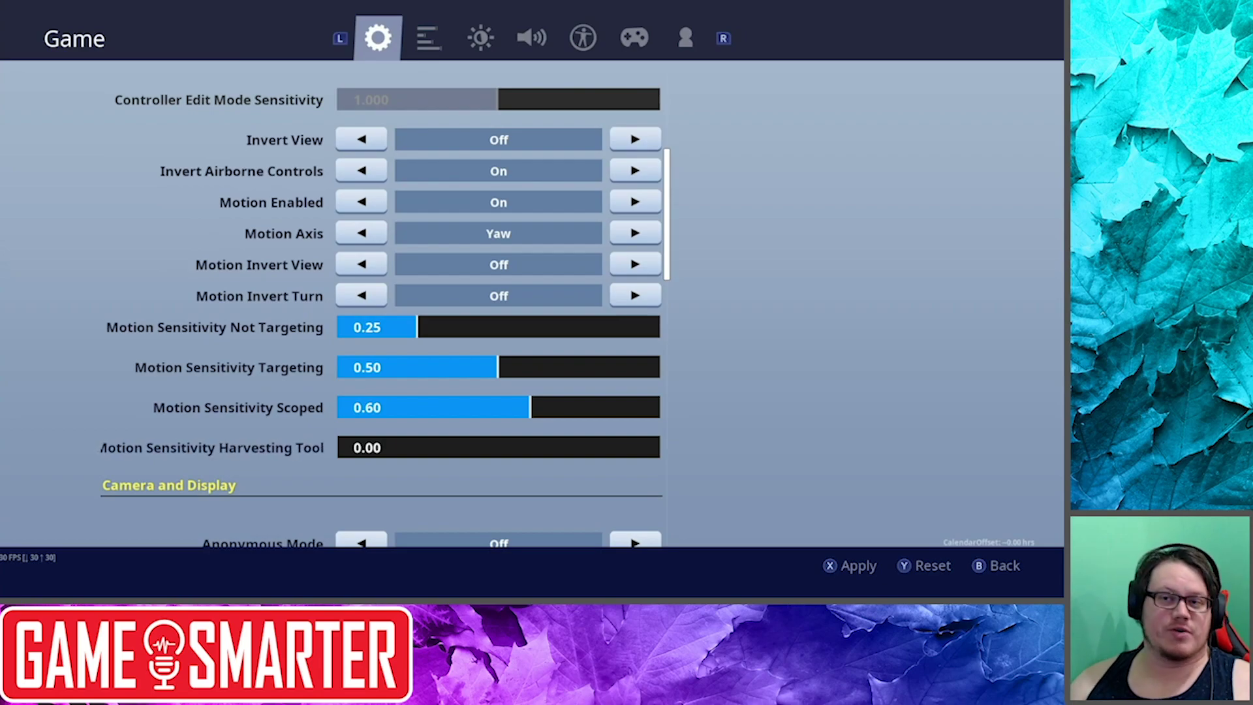
# Browse Anonymous Mode, Hide Other Player Names and Hidden Matchmaking Delay without changing them
pyautogui.click(498, 542)
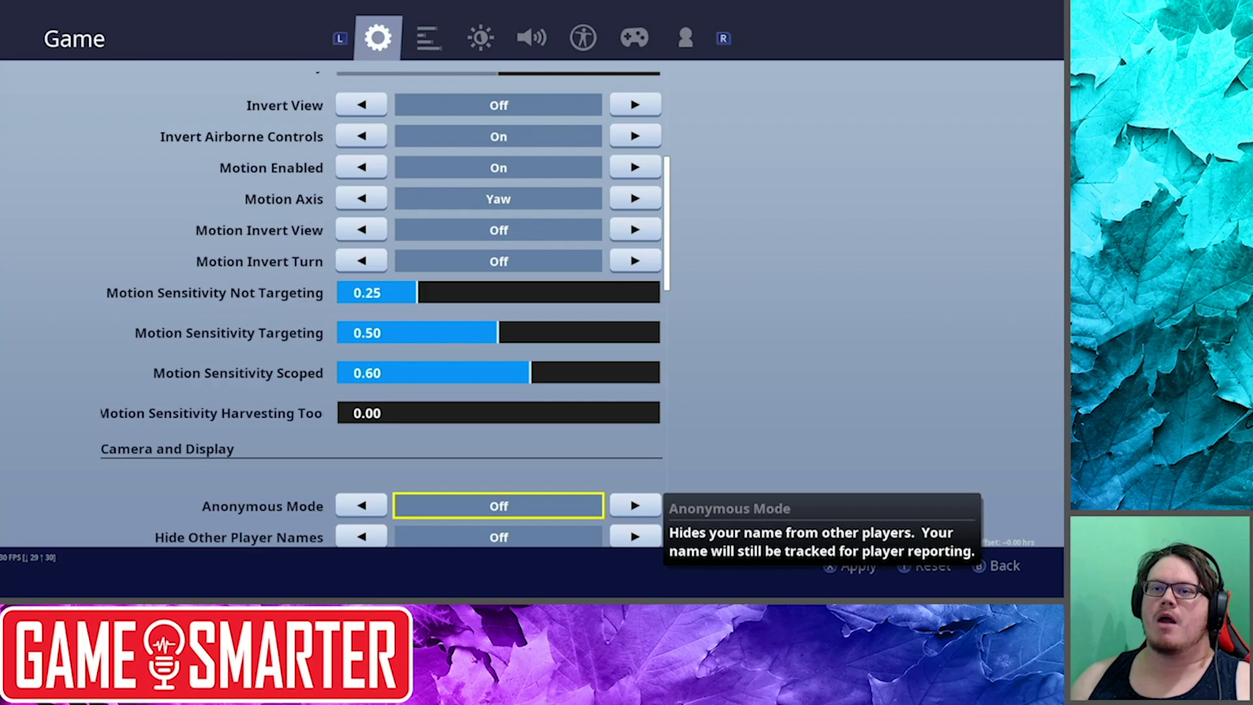
pyautogui.scroll(-1, 542, 319)
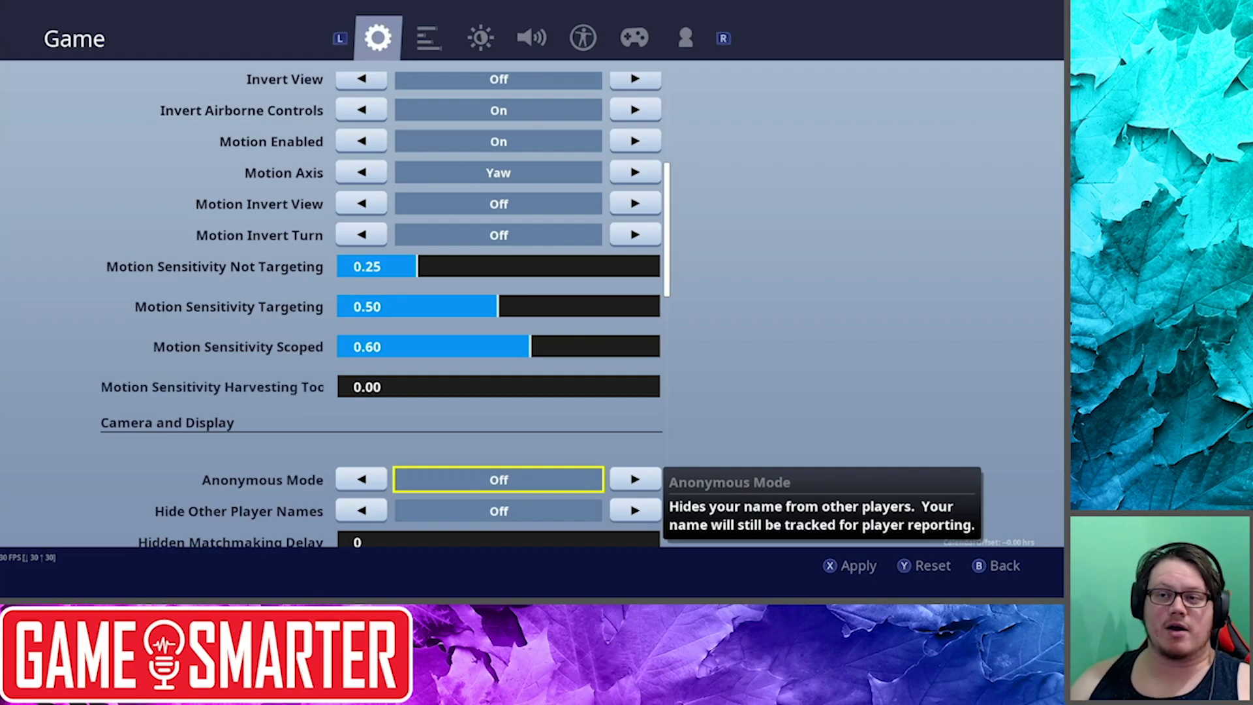
pyautogui.click(498, 511)
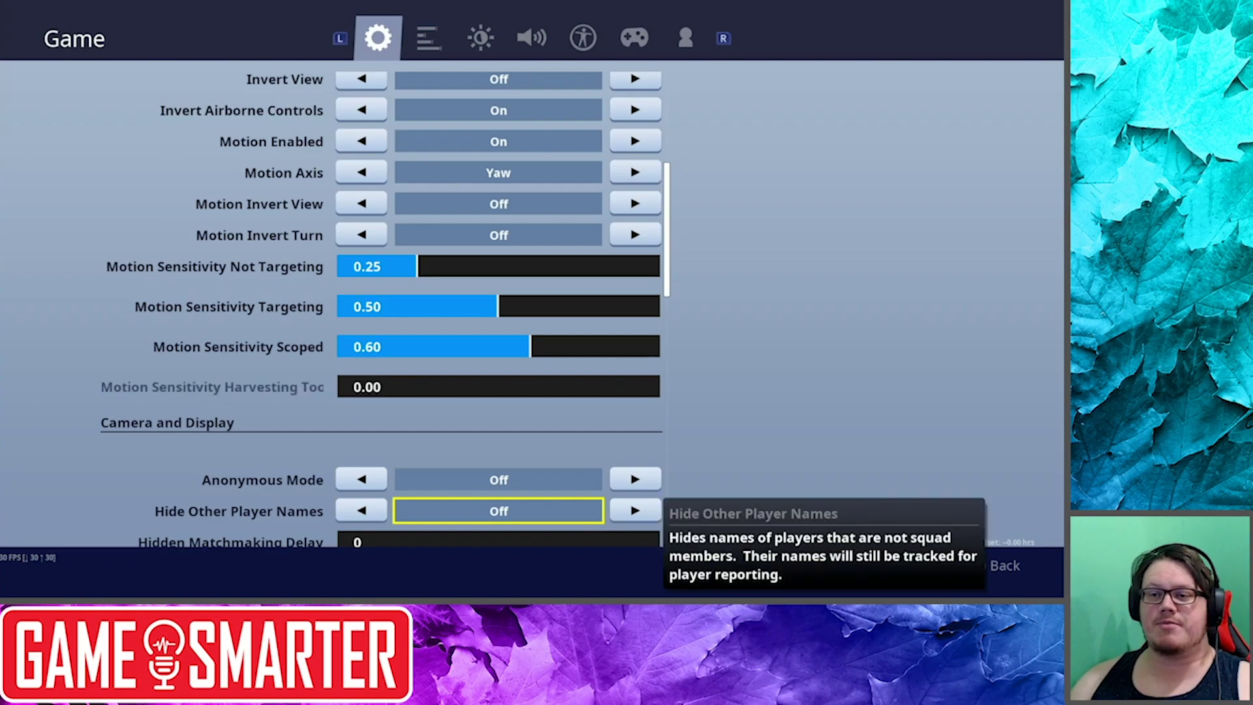
pyautogui.press('Down')
pyautogui.press('Up')
pyautogui.press('Down')
pyautogui.press('Down')
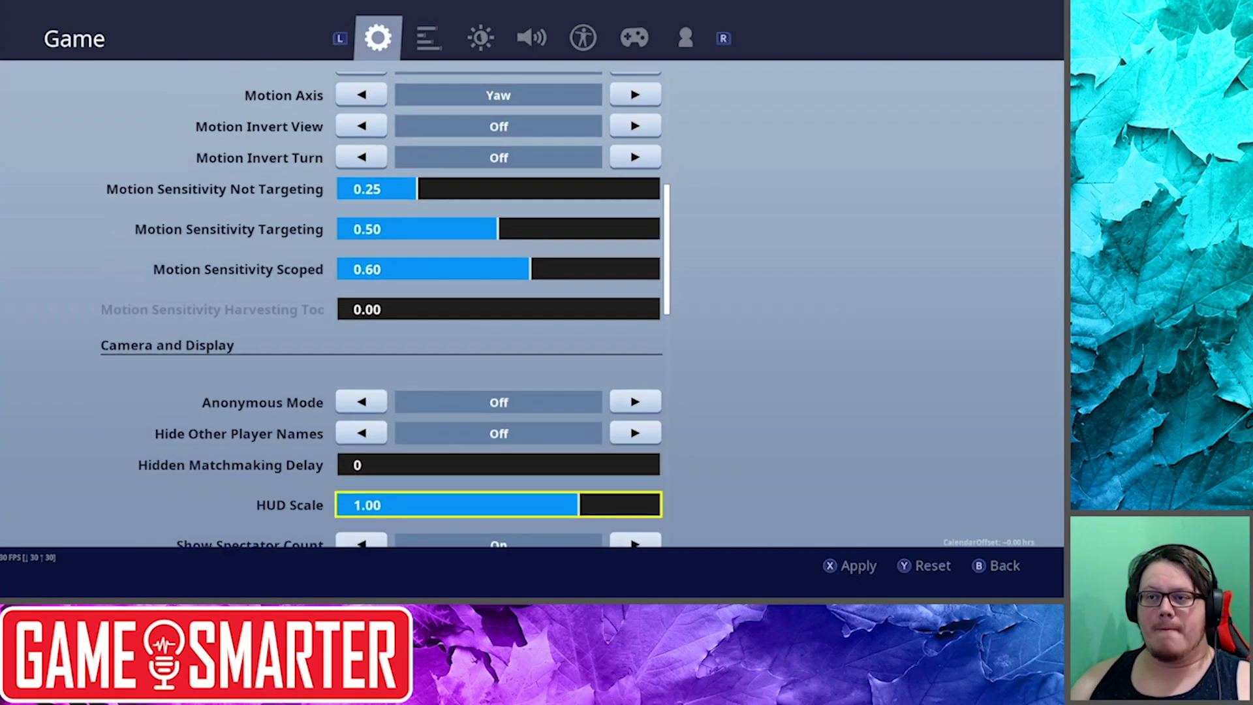
pyautogui.press('Up')
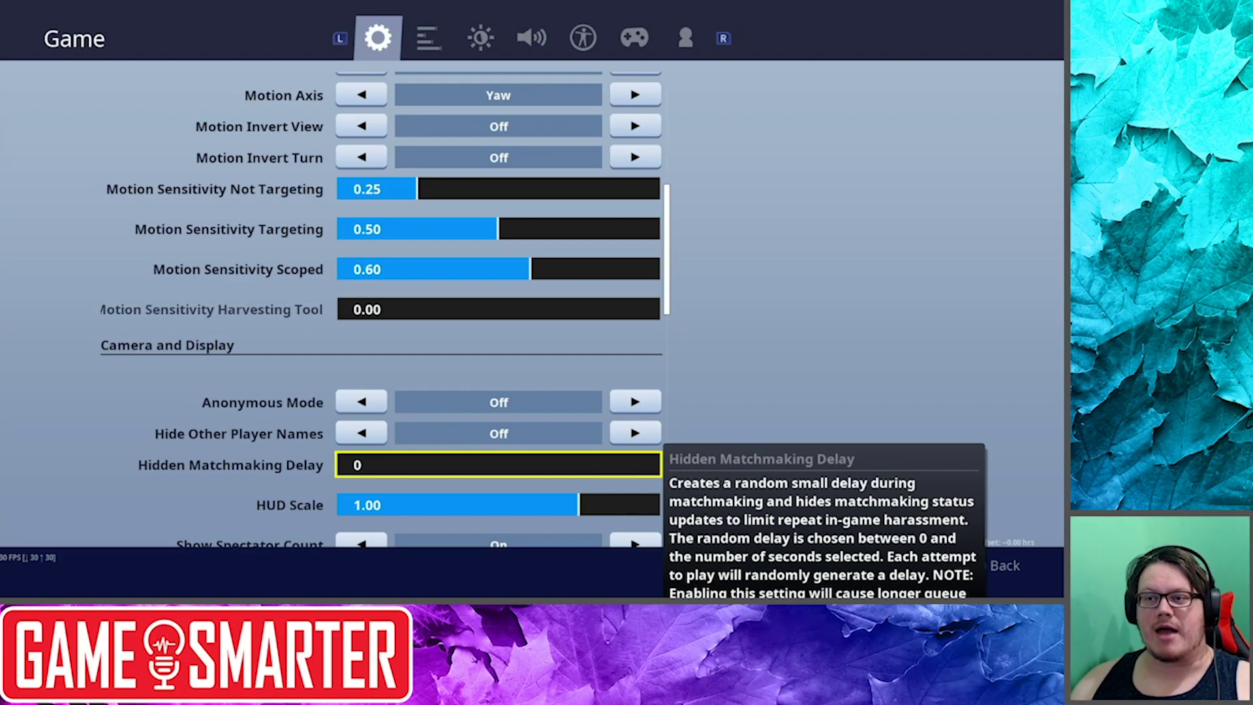
# Pass HUD Scale 1.00 and Show Spectator Count, then switch Show FPS On
pyautogui.press('Down')
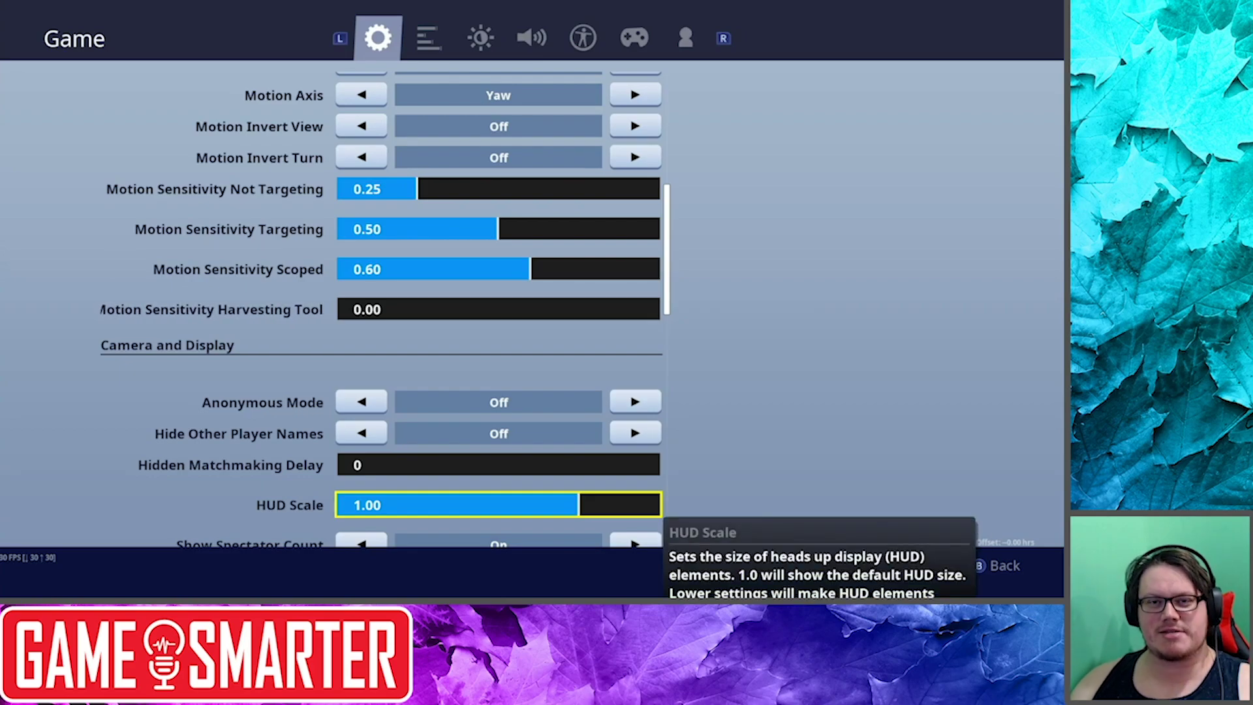
pyautogui.scroll(-2, 498, 300)
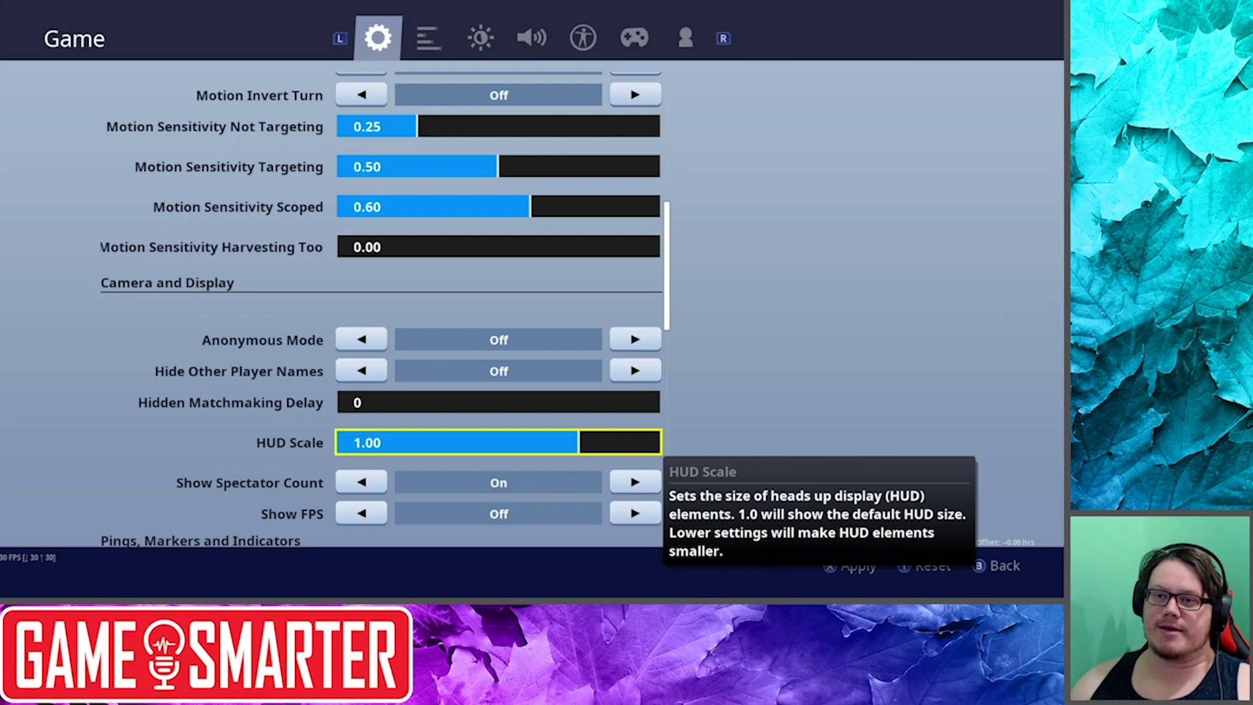
pyautogui.click(499, 483)
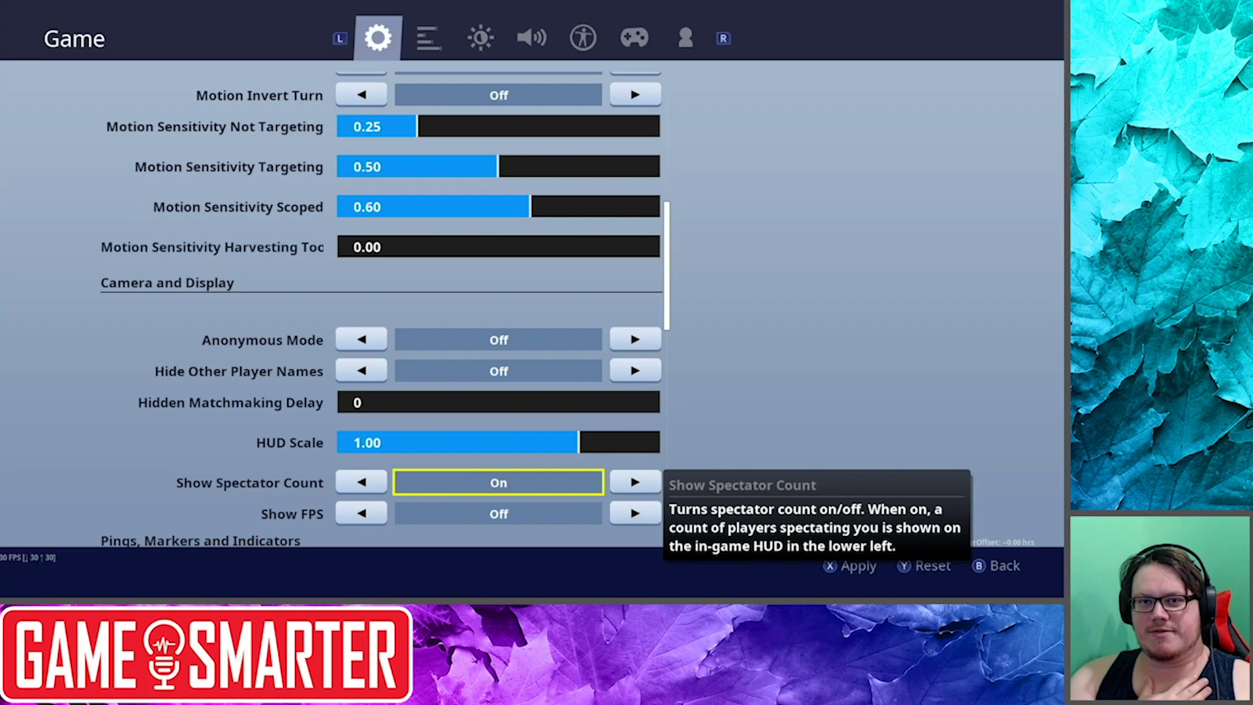
pyautogui.click(498, 514)
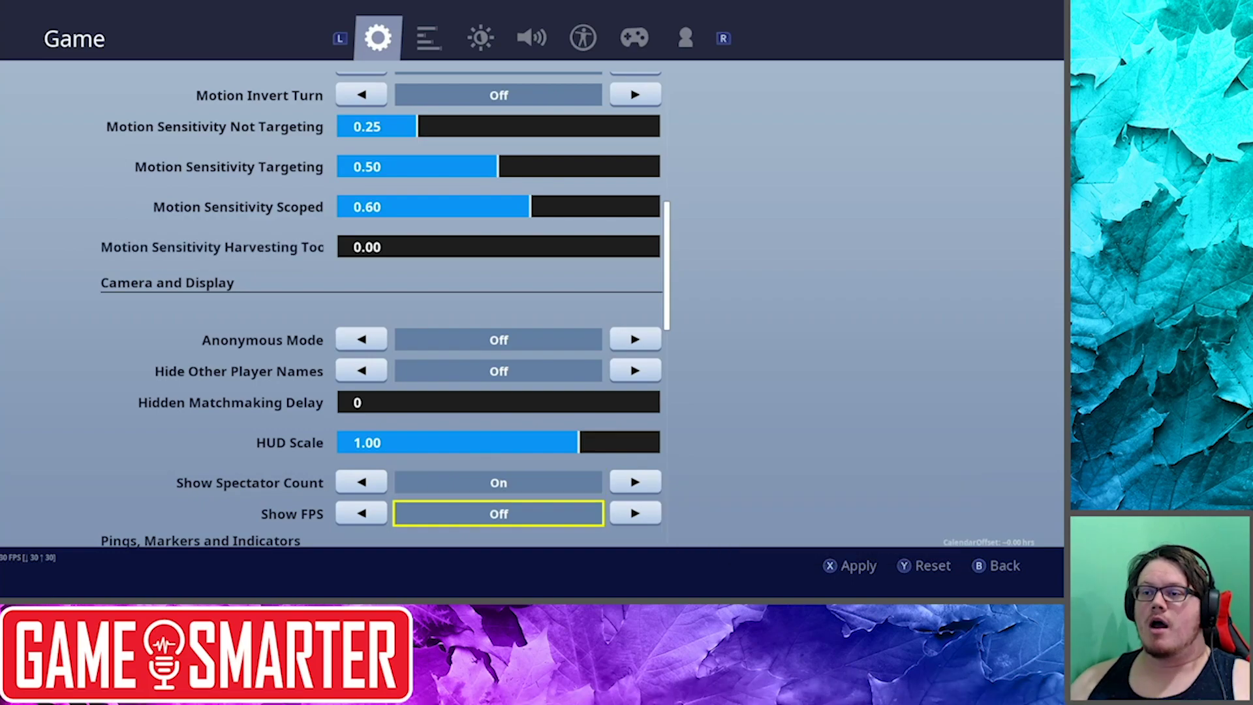
pyautogui.click(499, 514)
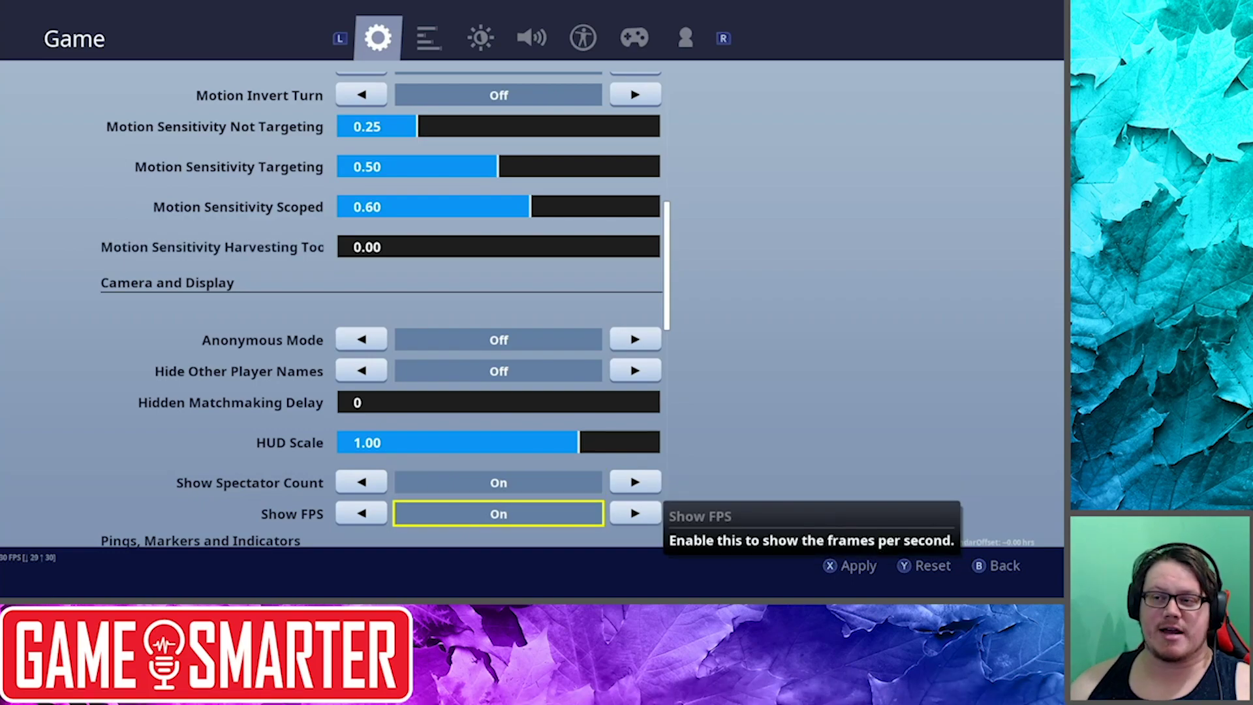
# Set Sprint Cancels Reloading to On, keeping Sprint by Default Off
pyautogui.press('Down')
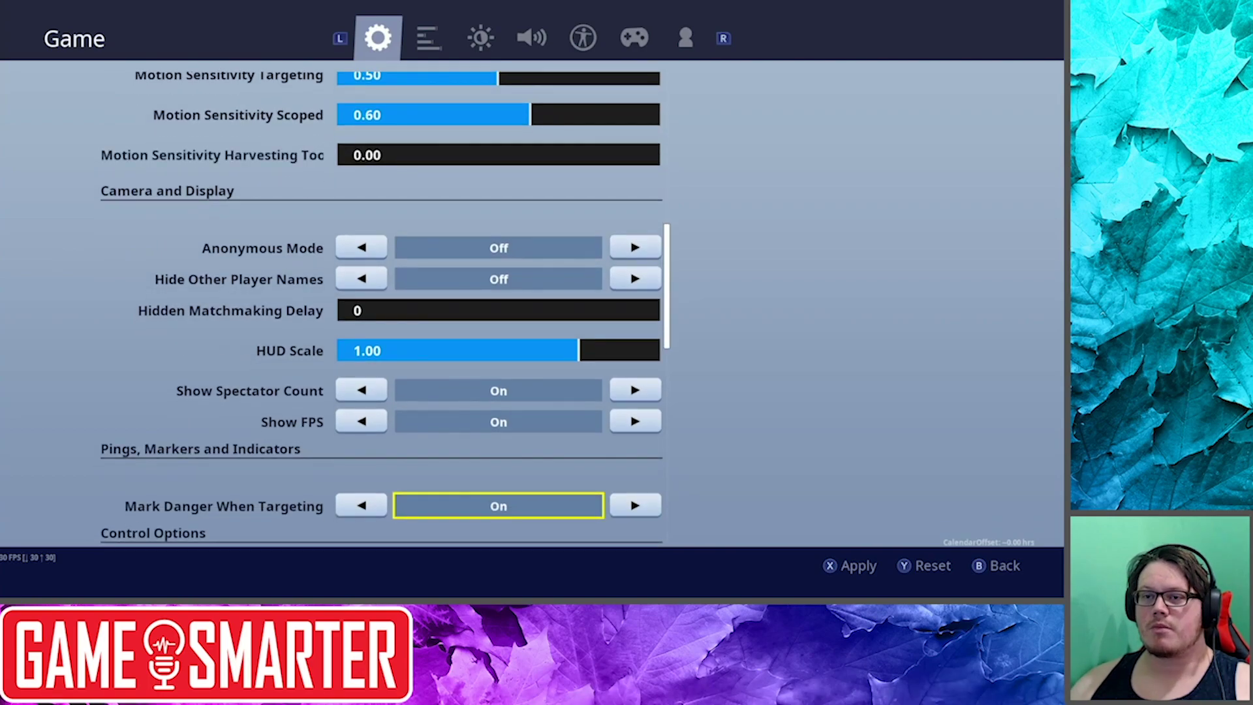
pyautogui.scroll(-1, 385, 307)
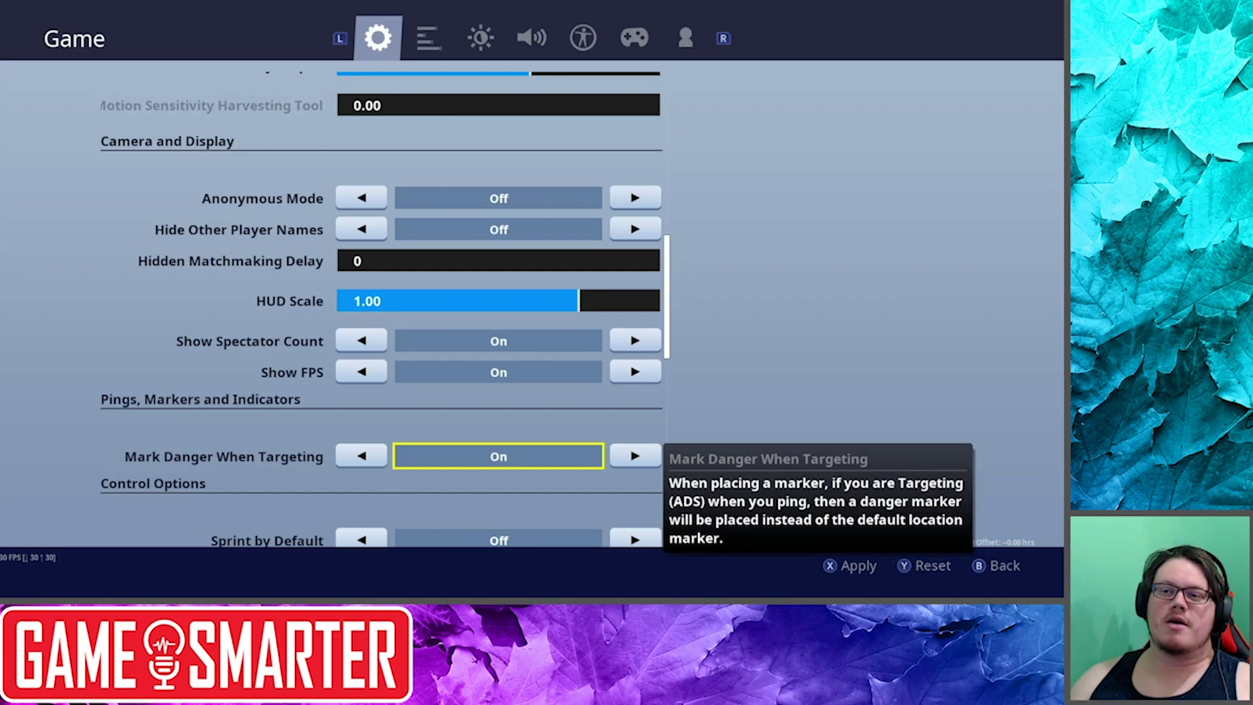
pyautogui.press('Down')
pyautogui.press('Down')
pyautogui.press('Down')
pyautogui.press('Down')
pyautogui.press('Down')
pyautogui.press('Down')
pyautogui.press('Down')
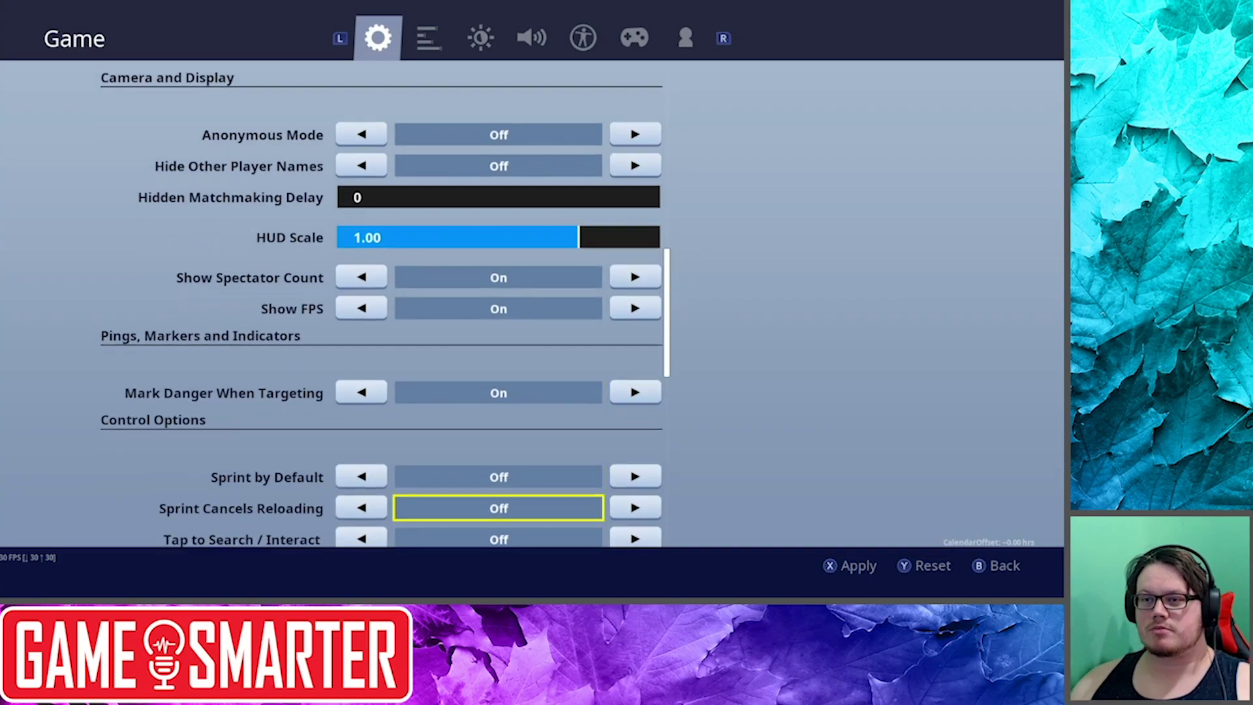
pyautogui.press('Up')
pyautogui.press('Up')
pyautogui.press('Up')
pyautogui.press('Up')
pyautogui.press('Up')
pyautogui.press('Up')
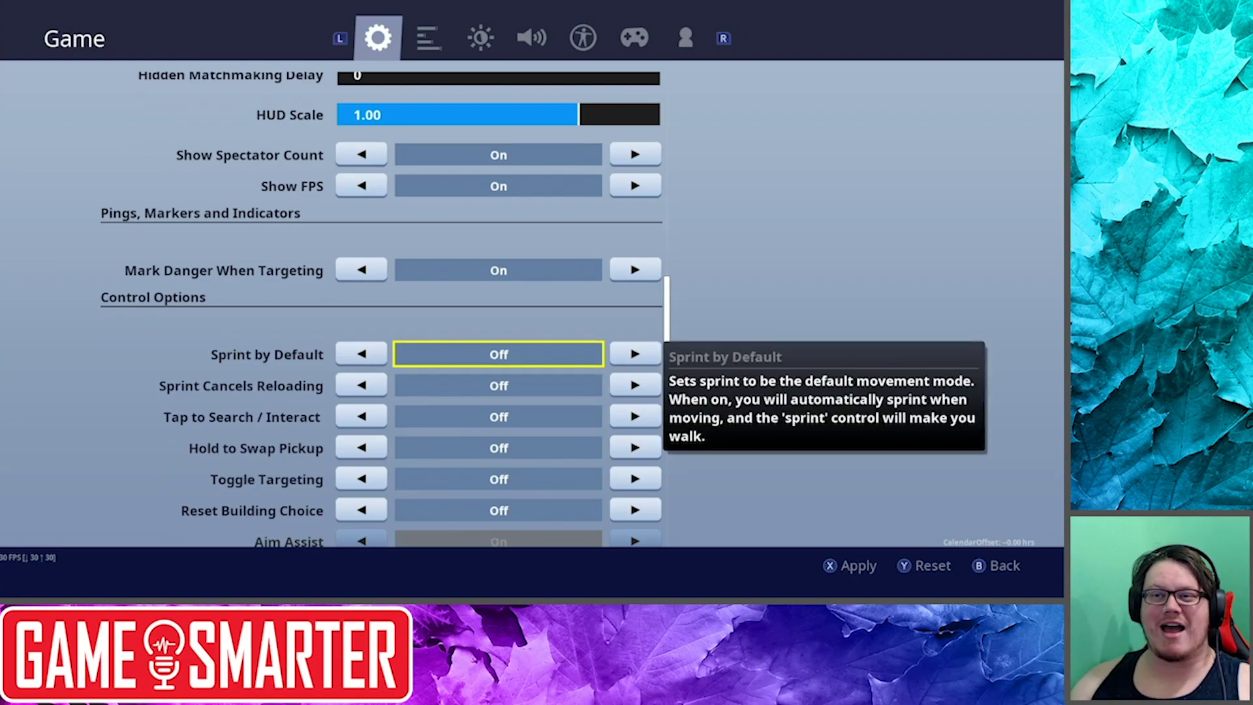
pyautogui.press('Down')
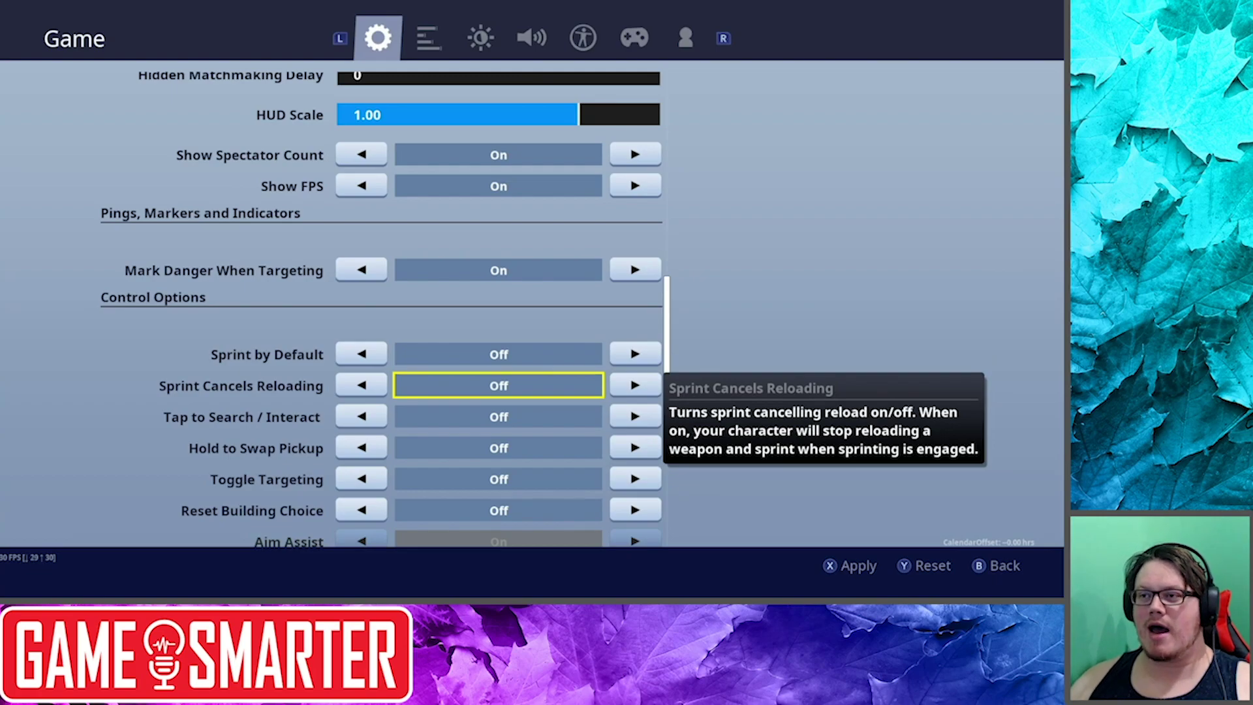
pyautogui.press('Right')
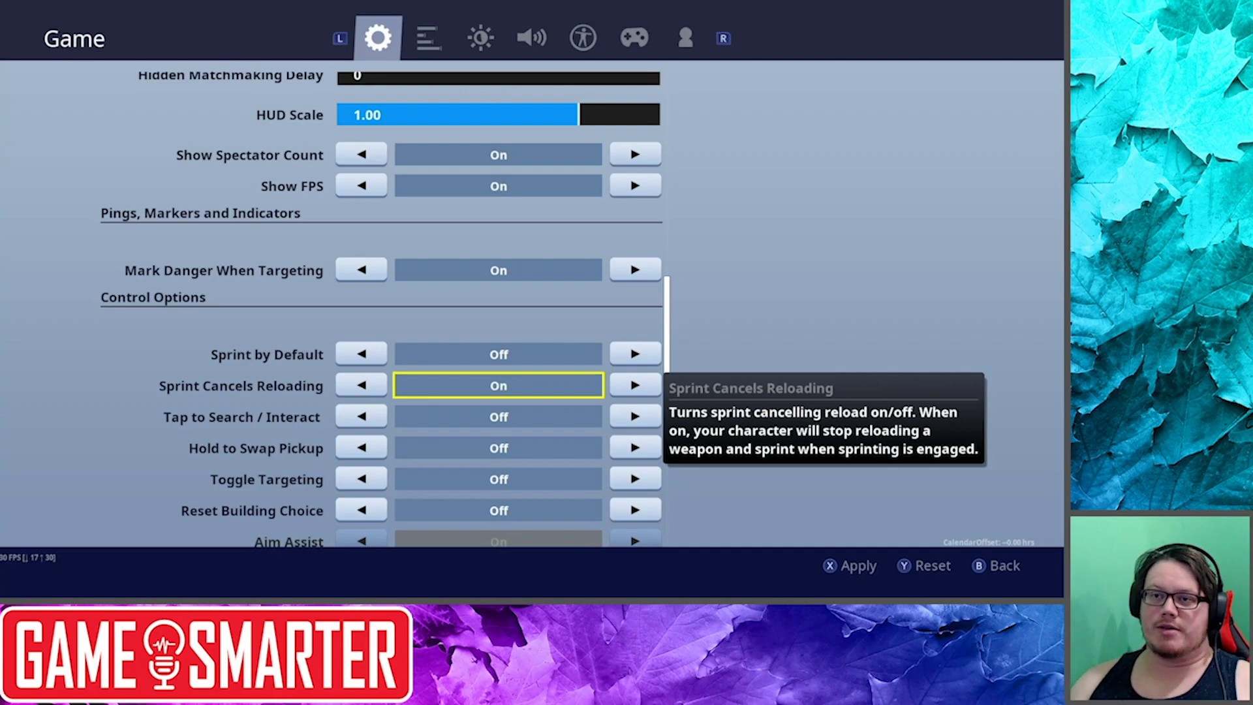
# Review Tap to Search, Hold to Swap Pickup, Toggle Targeting and Reset Building Choice, leaving them unchanged
pyautogui.press('Down')
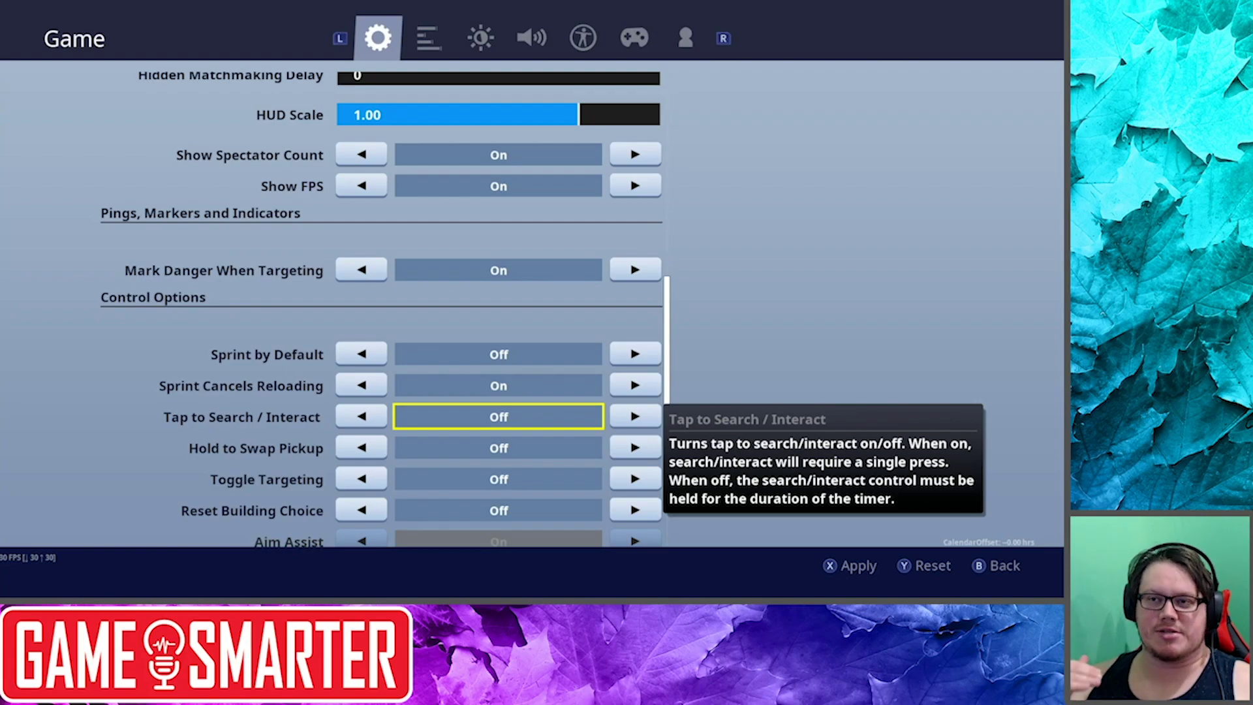
pyautogui.press('Down')
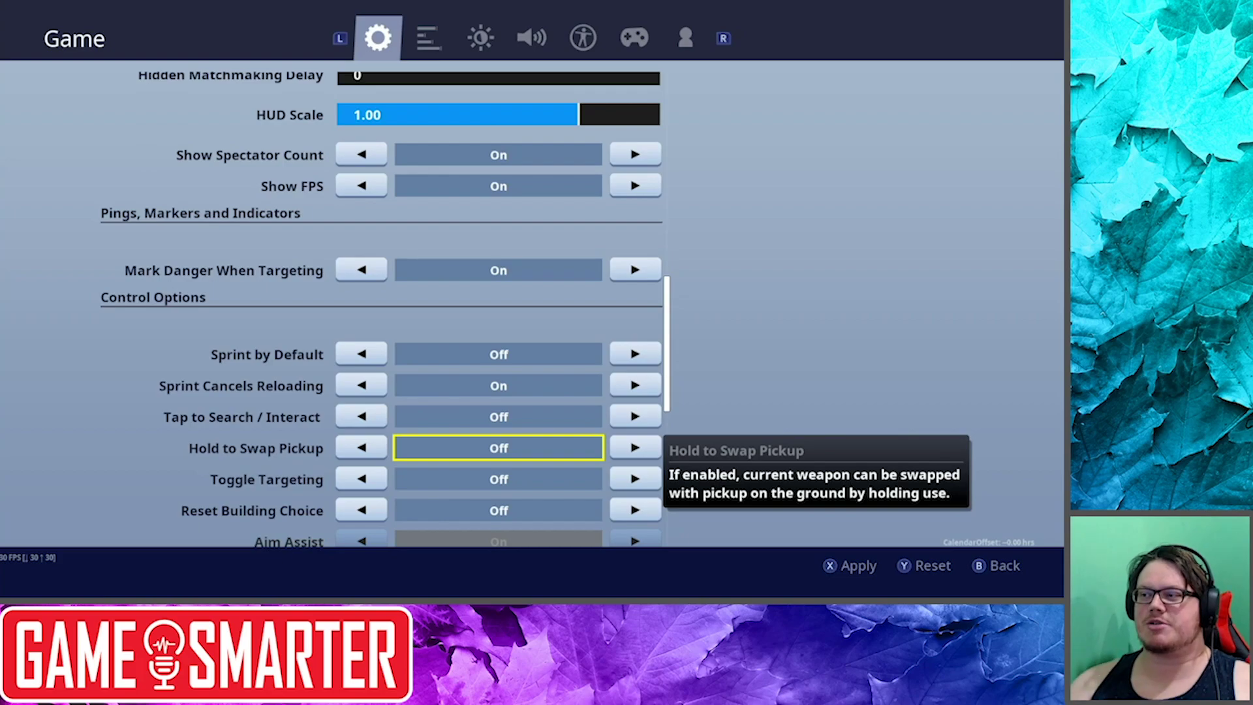
pyautogui.press('Down')
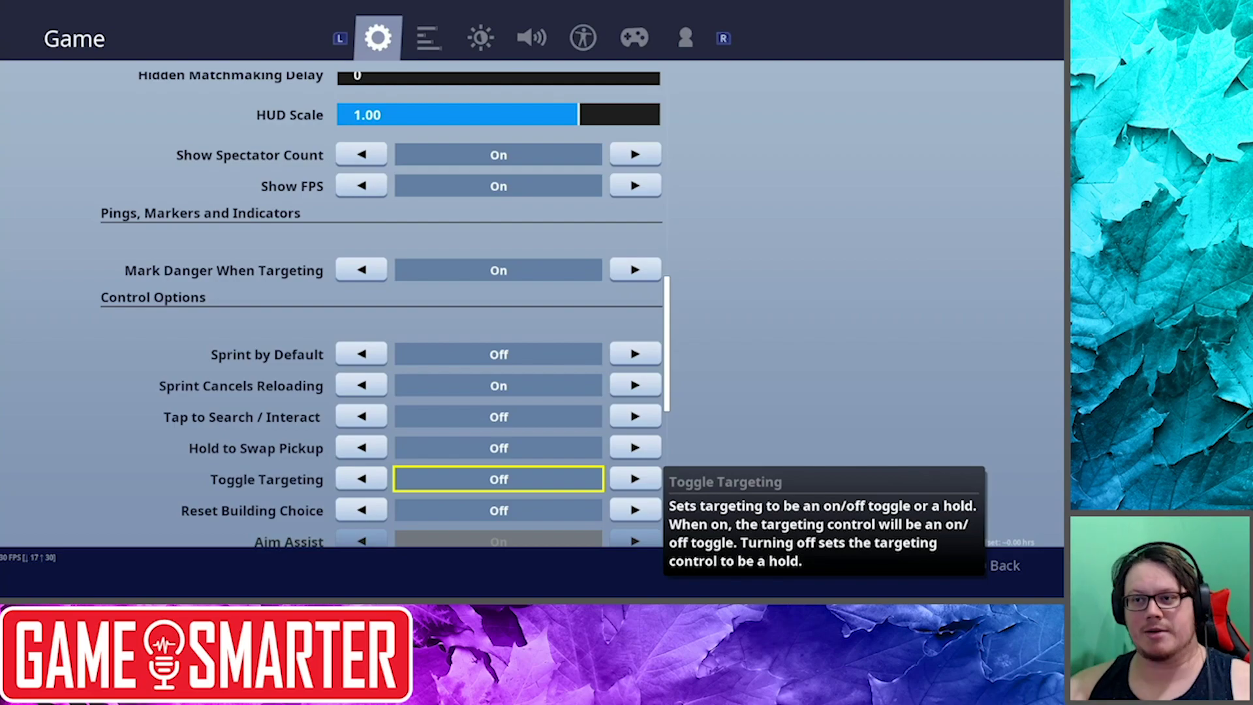
pyautogui.click(499, 510)
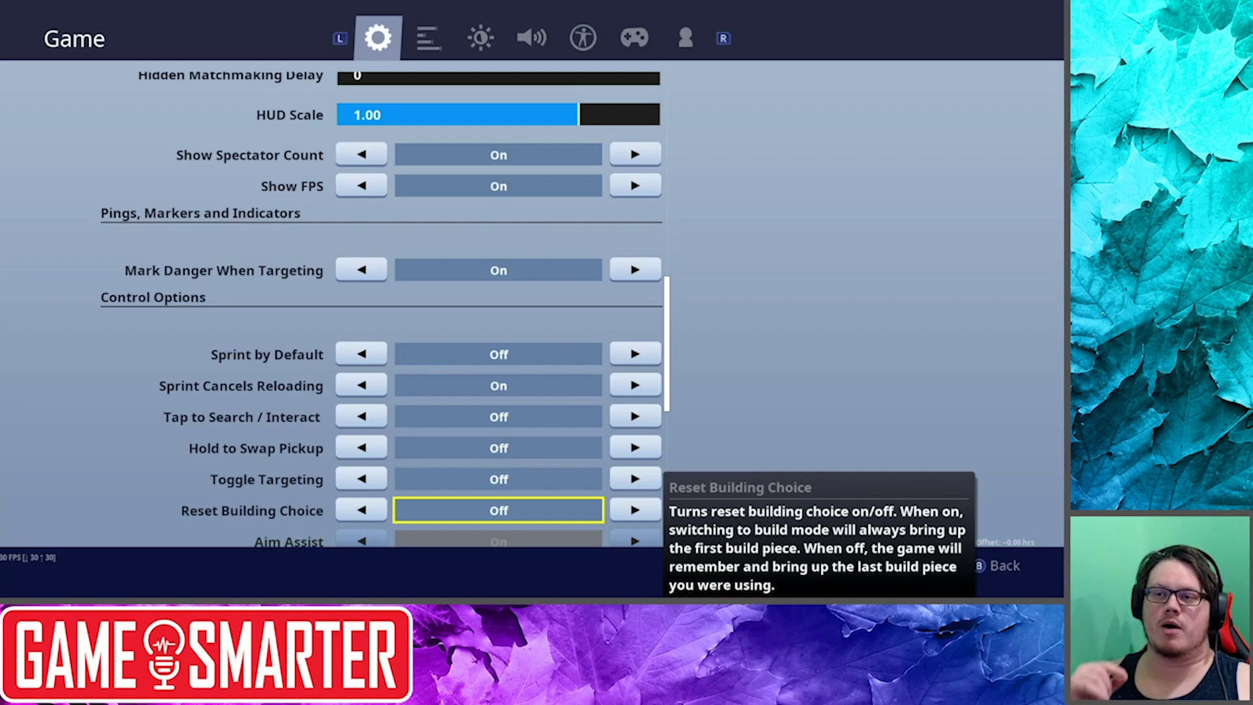
pyautogui.scroll(-4, 379, 306)
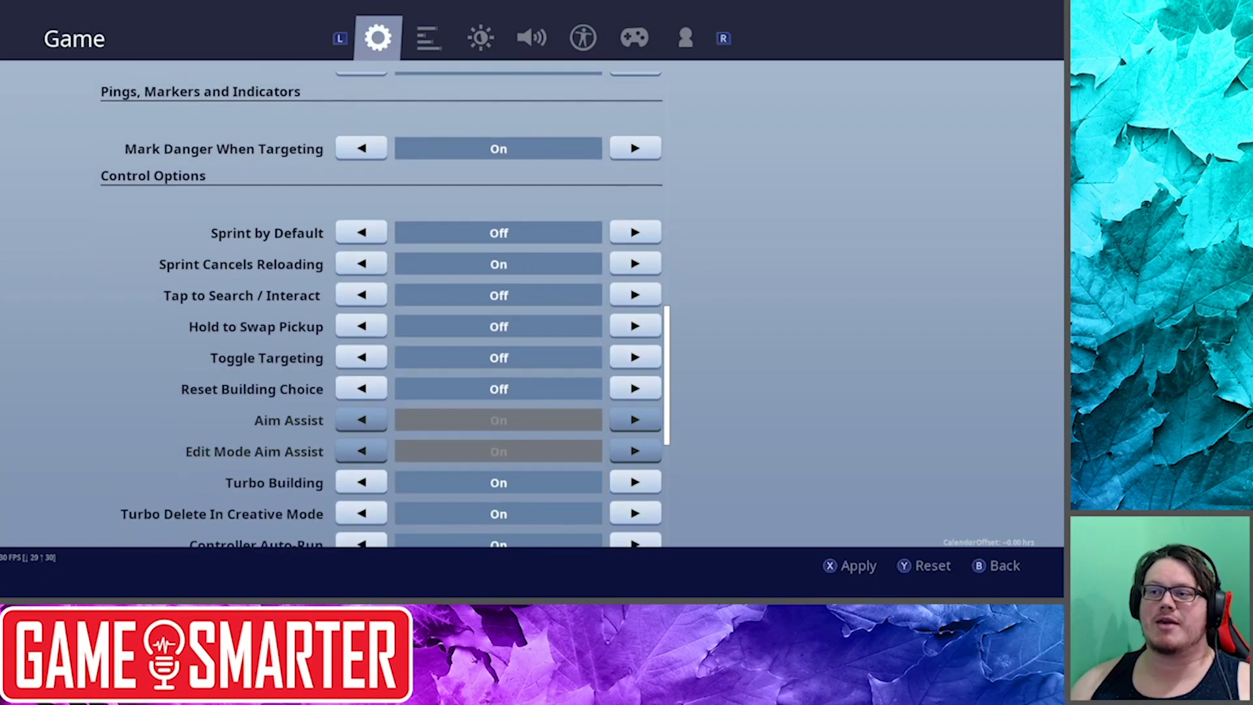
pyautogui.click(499, 482)
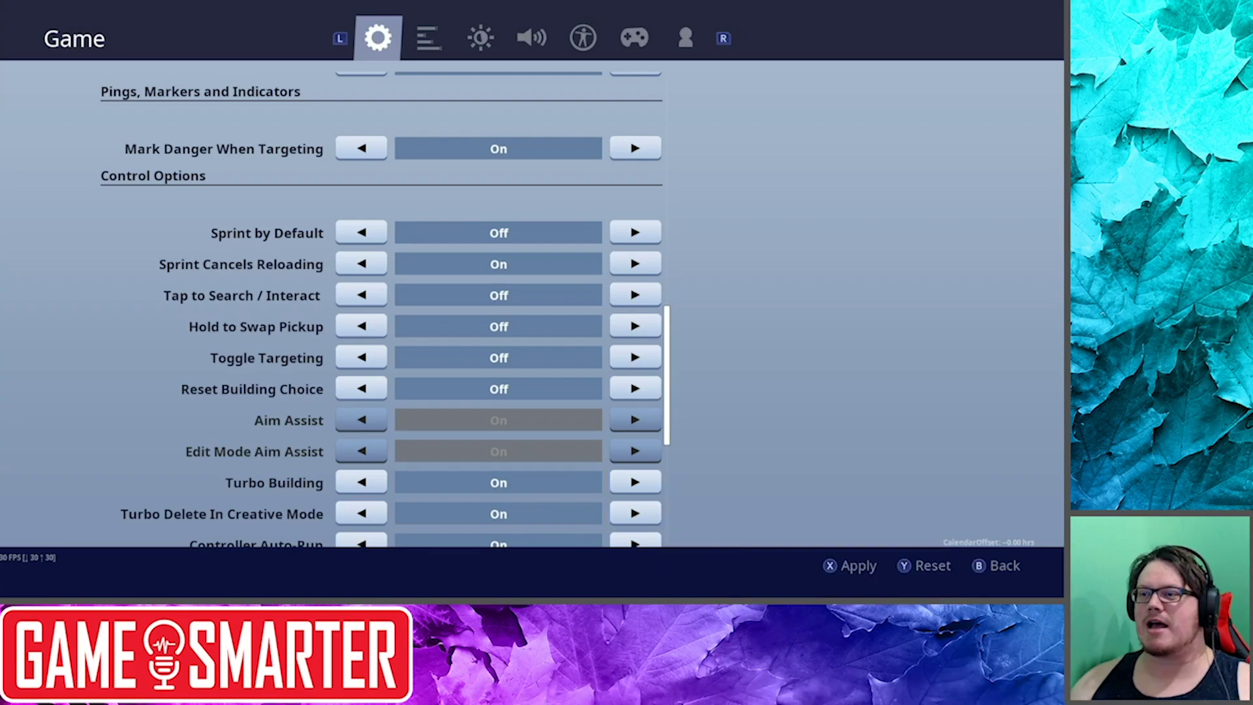
pyautogui.click(499, 514)
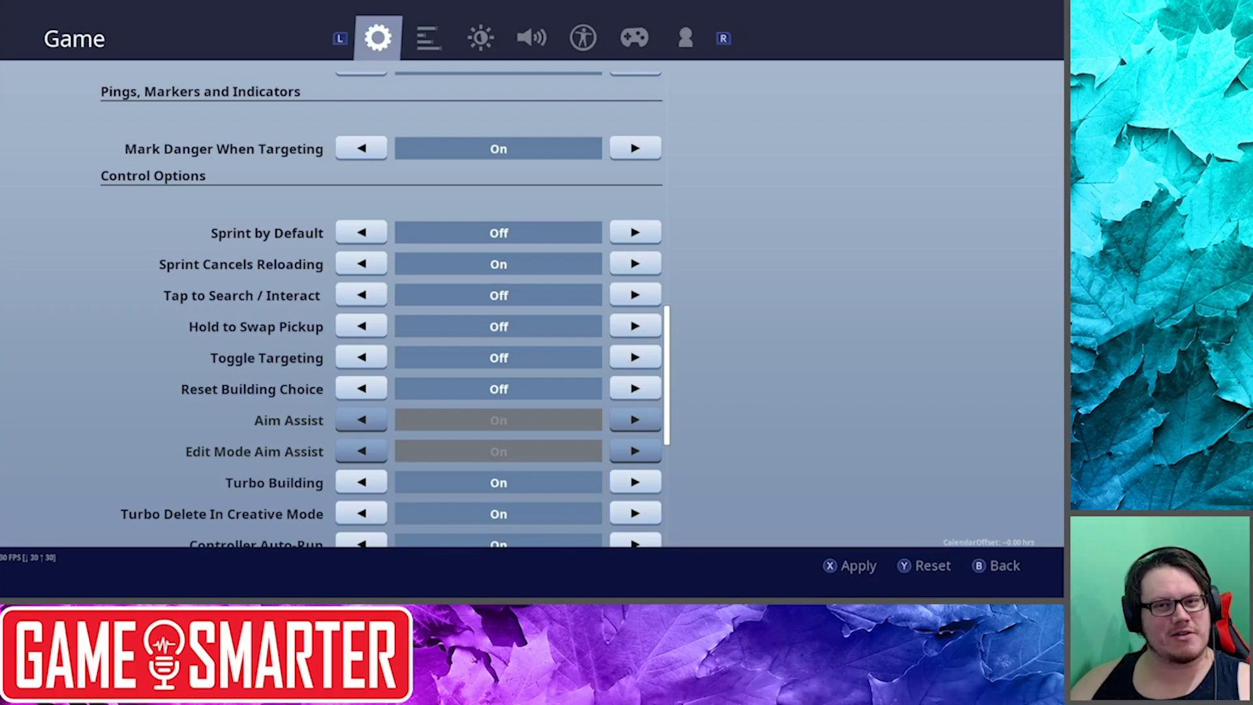
pyautogui.click(499, 483)
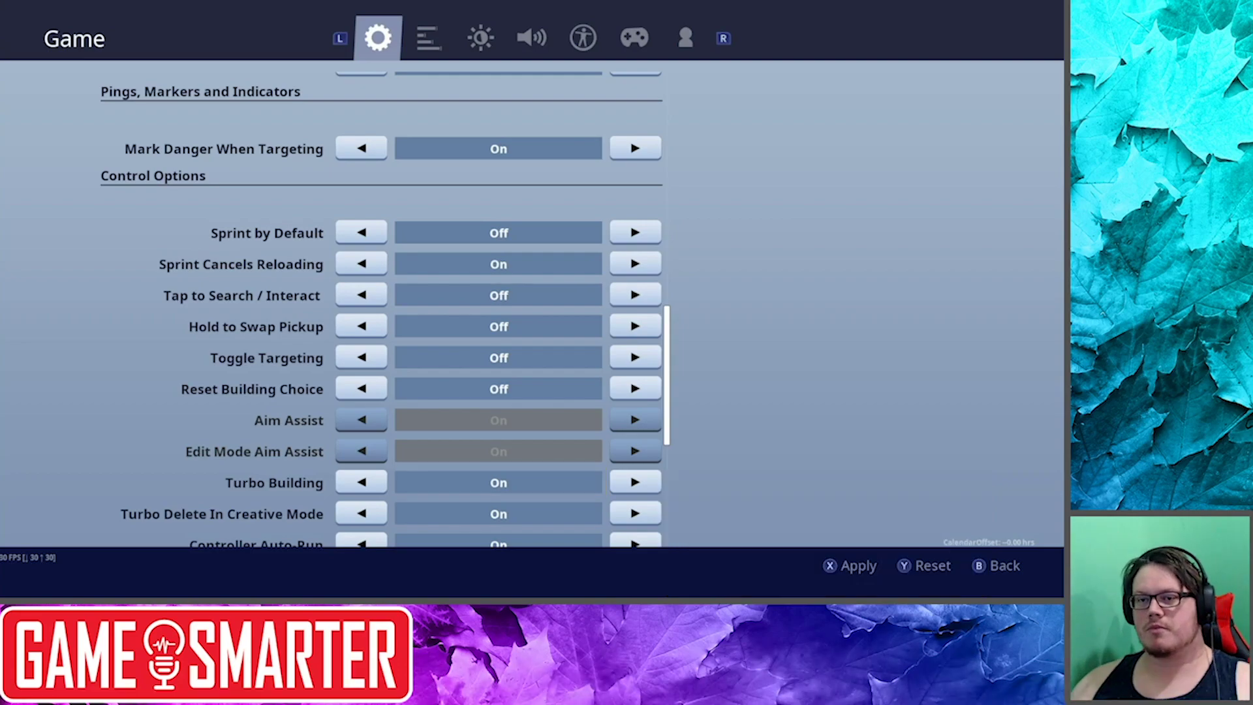
pyautogui.press('Down')
pyautogui.press('Down')
pyautogui.press('Up')
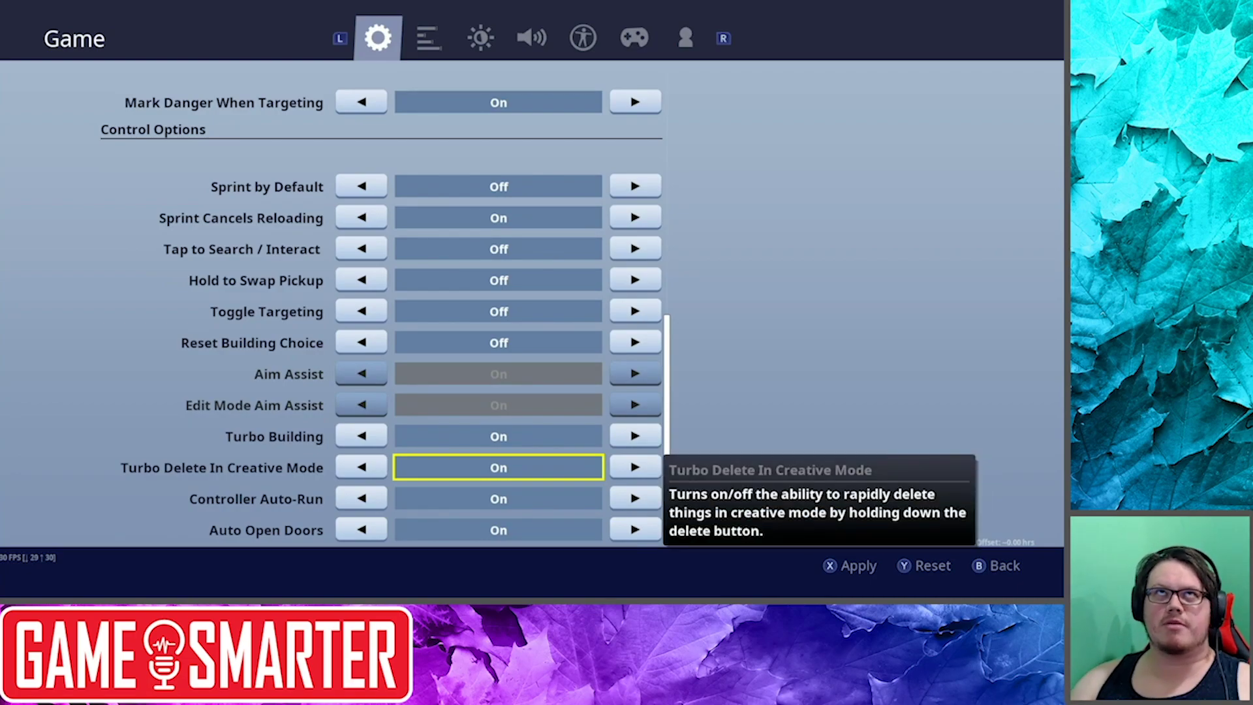
pyautogui.press('Down')
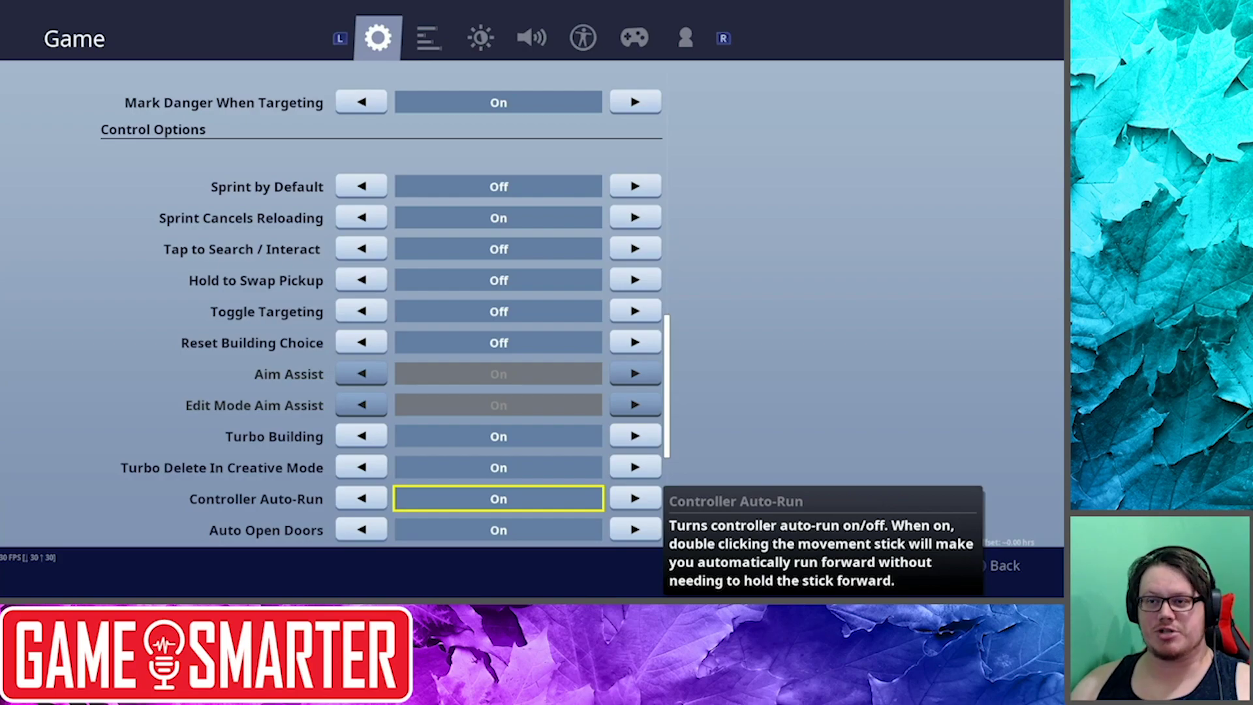
pyautogui.press('Down')
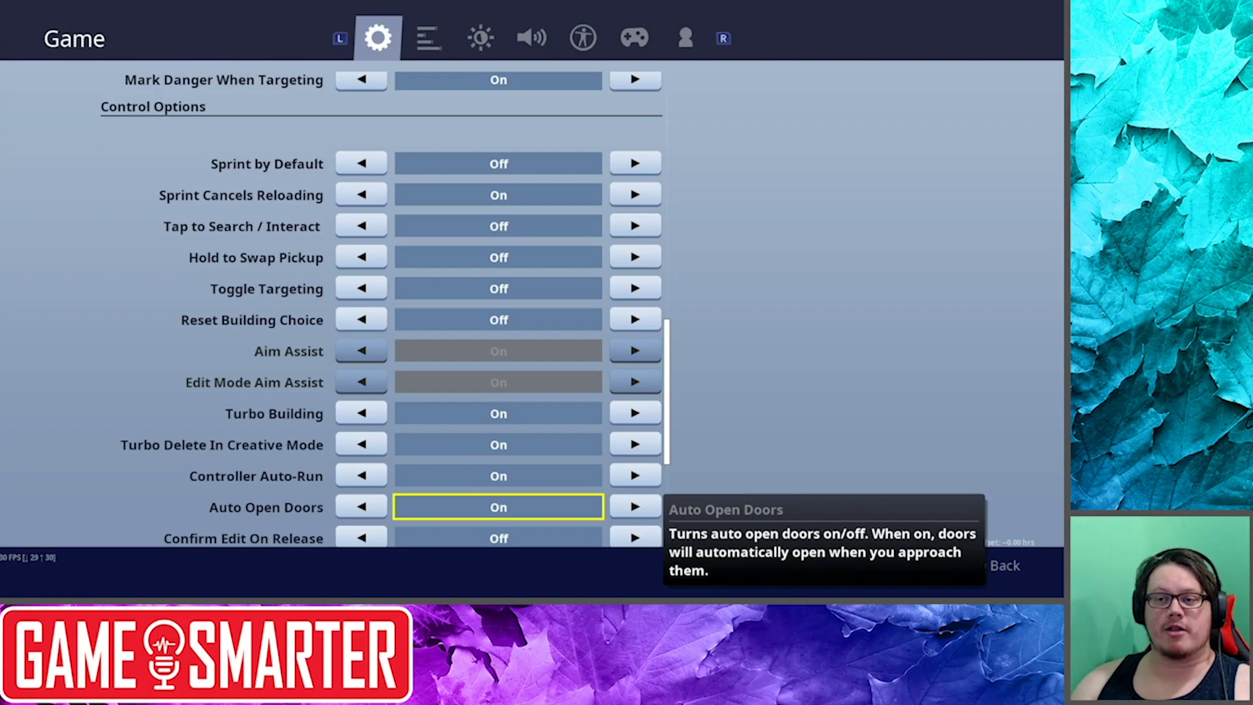
# Pass Confirm Edit On Release and Auto Pick Up Weapons, then turn Auto Sort Consumables to Right On
pyautogui.press('Down')
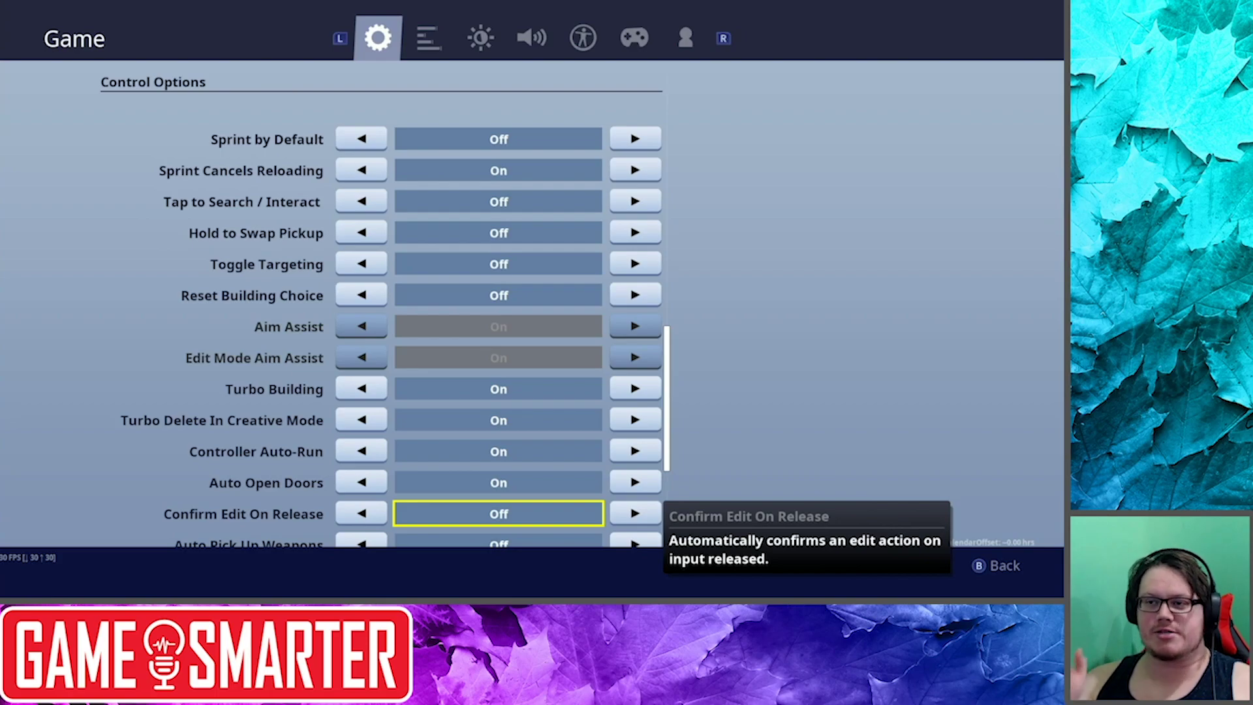
pyautogui.press('Down')
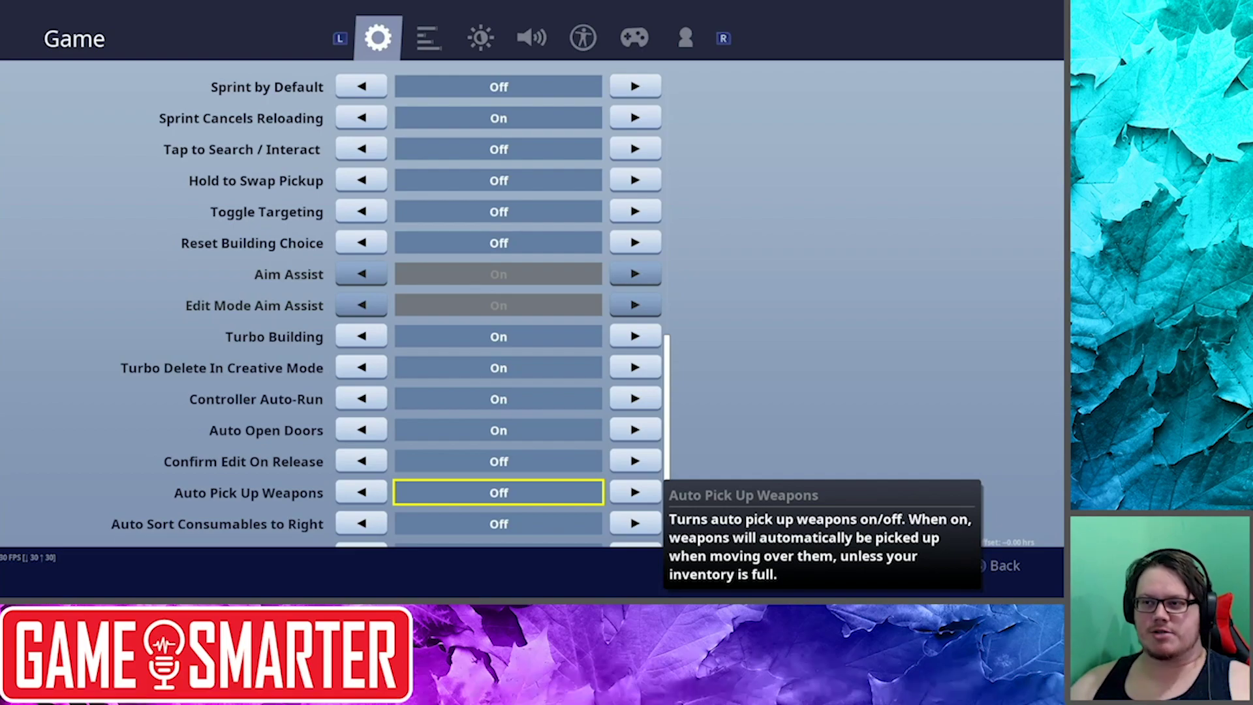
pyautogui.press('Down')
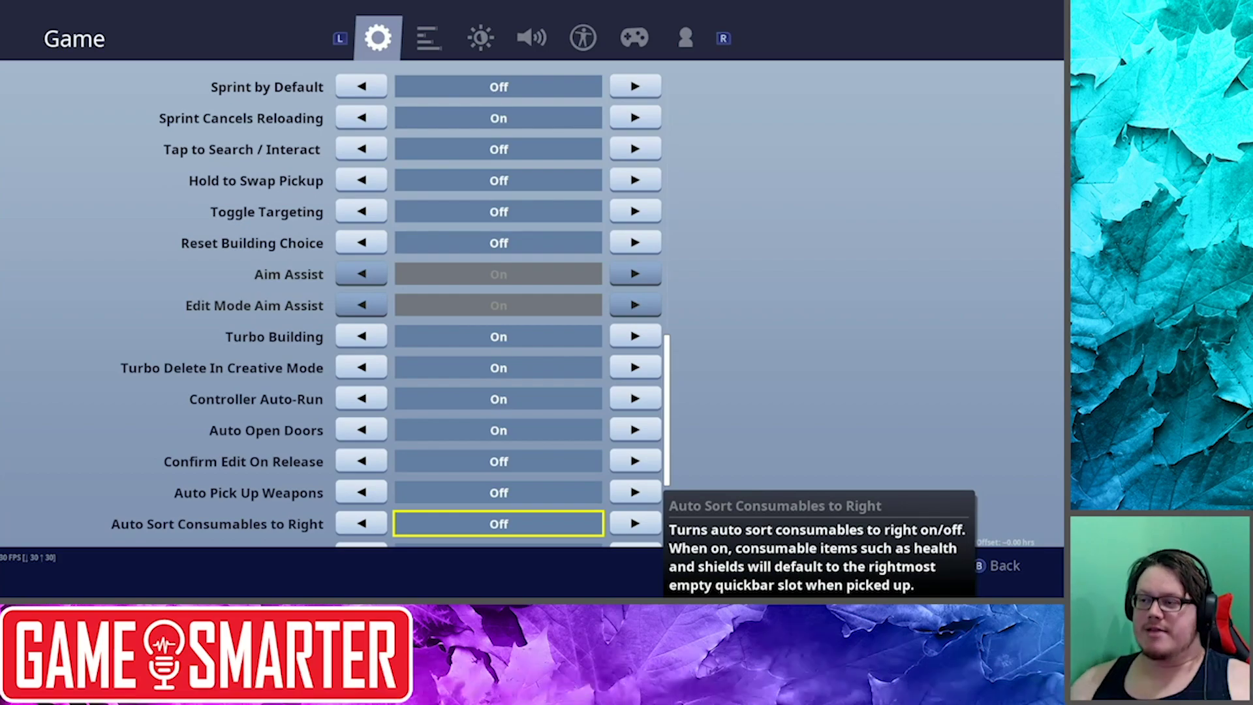
pyautogui.press('Right')
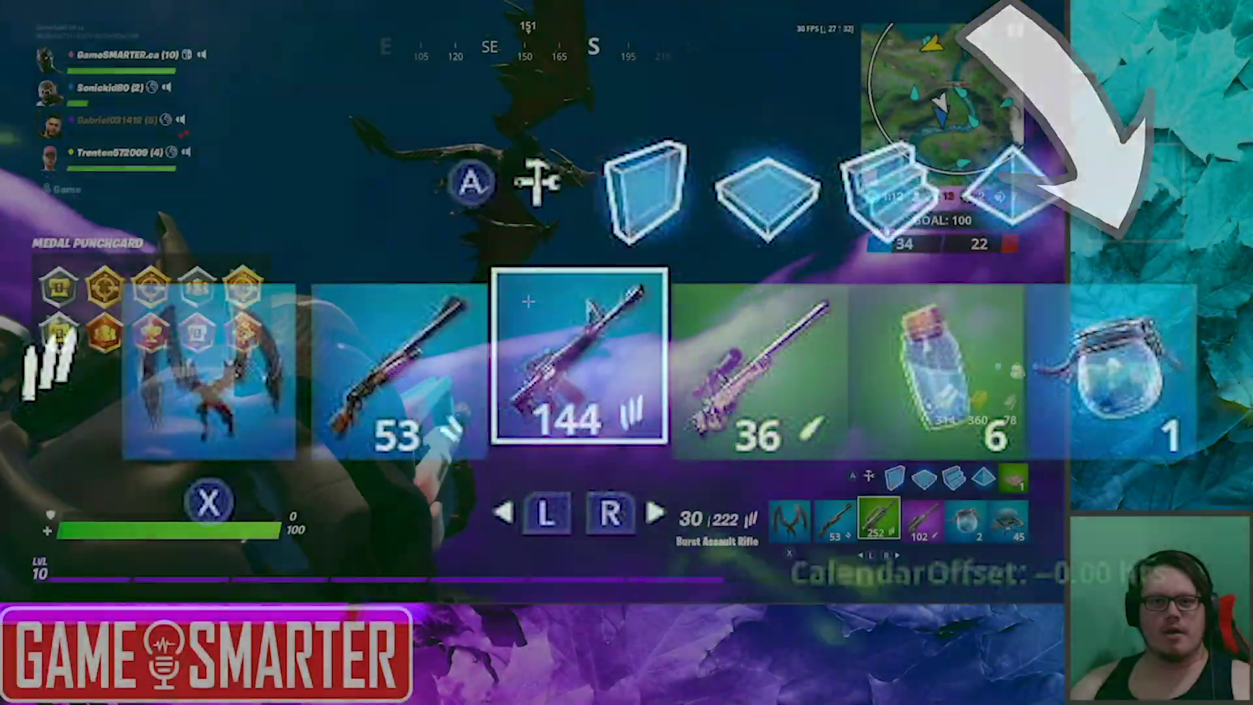
pyautogui.click(529, 301)
pyautogui.click(528, 301)
pyautogui.click(529, 301)
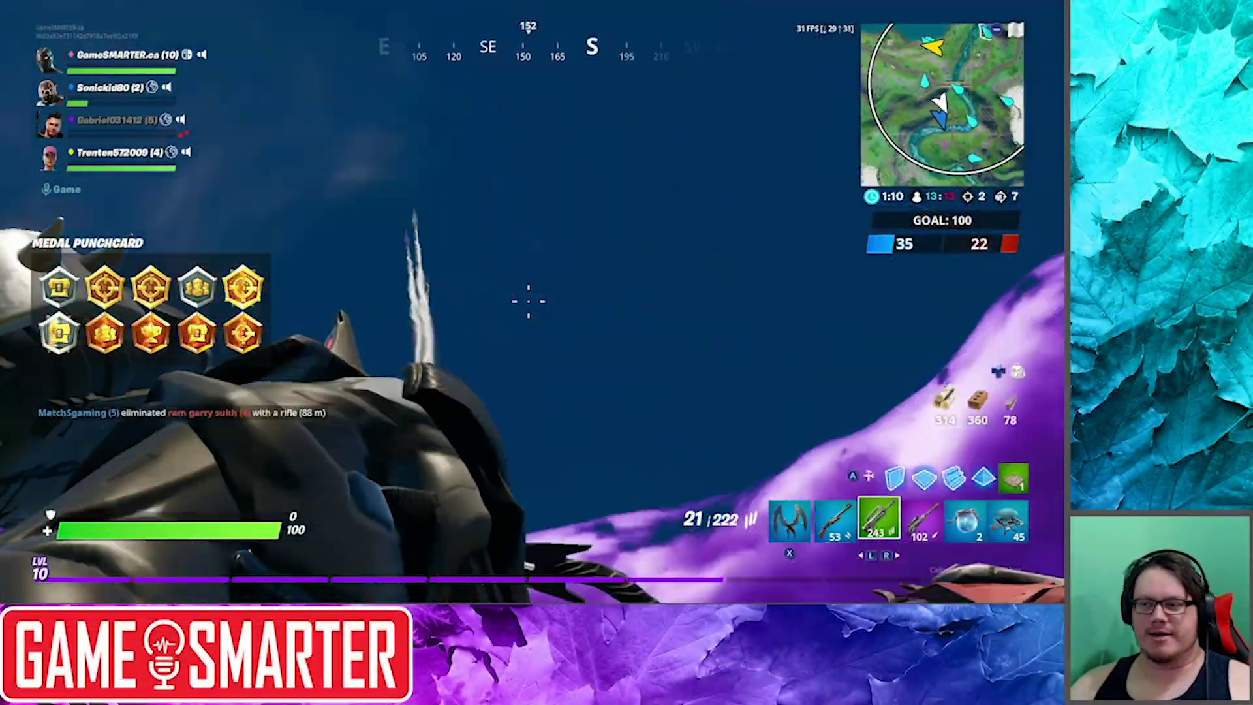
pyautogui.press('2')
pyautogui.click(529, 301)
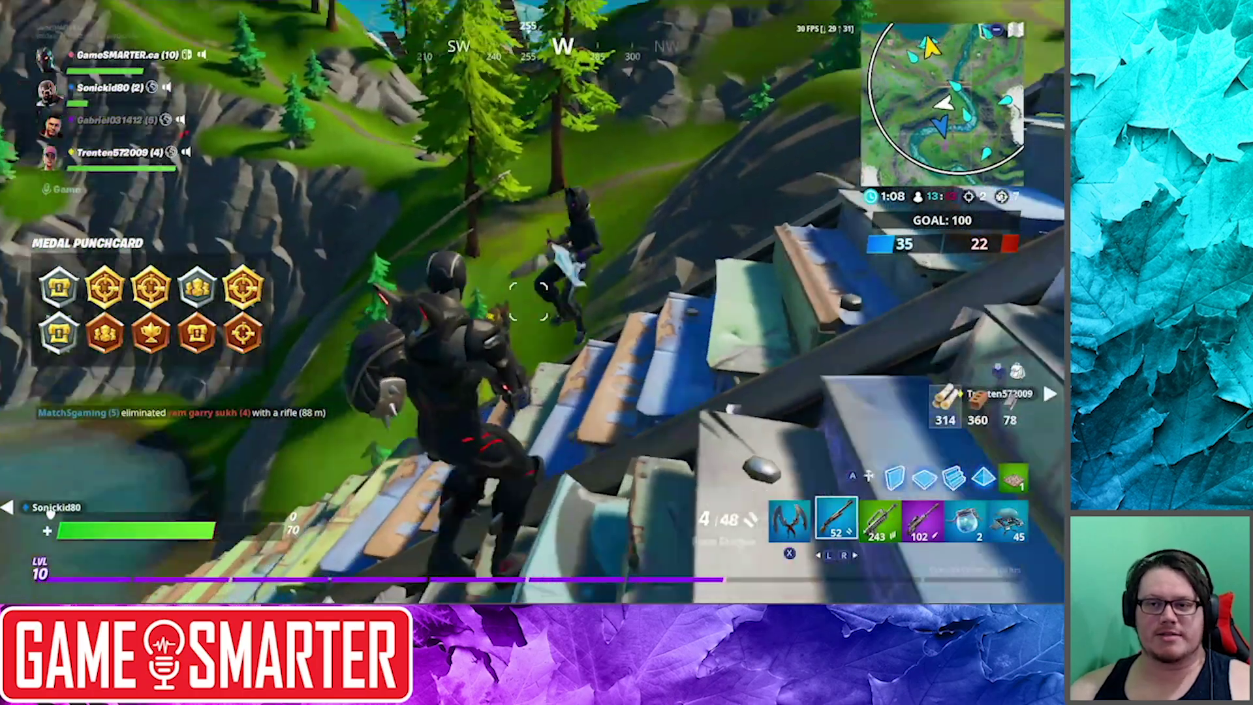
pyautogui.click(529, 301)
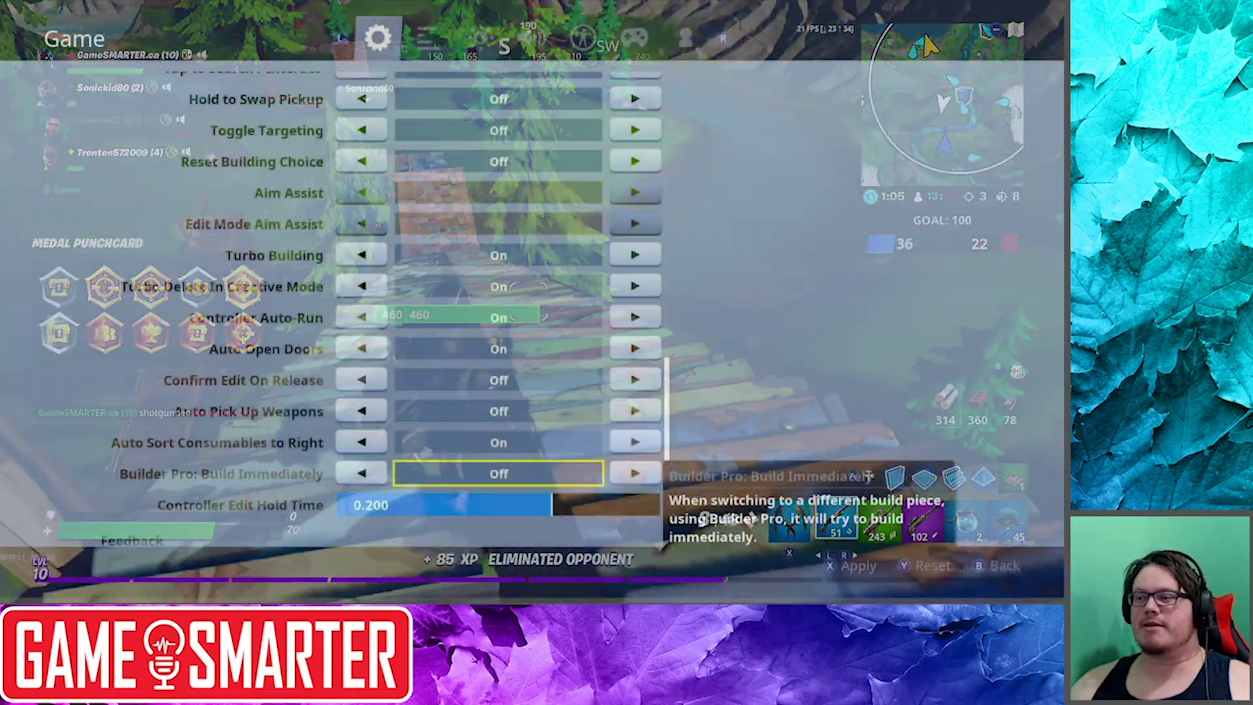
# Turn Builder Pro: Build Immediately On and lower Controller Edit Hold Time from 0.200 toward 0.160
pyautogui.press('Right')
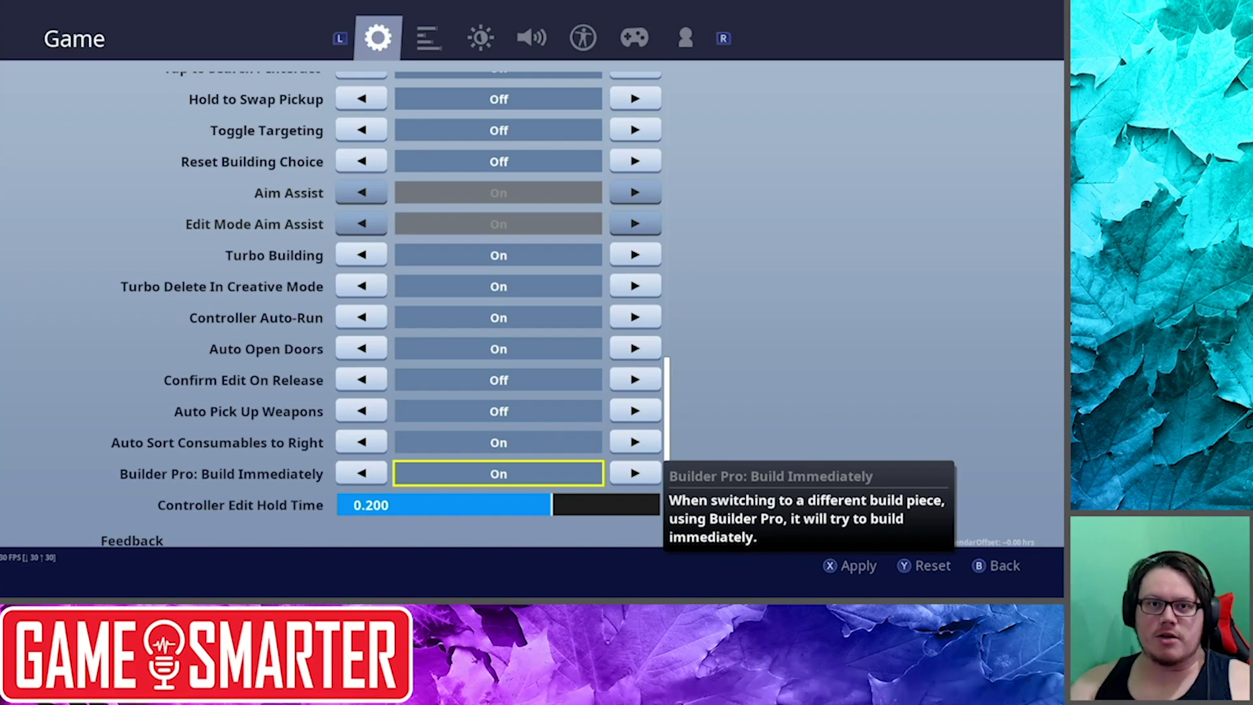
pyautogui.click(499, 505)
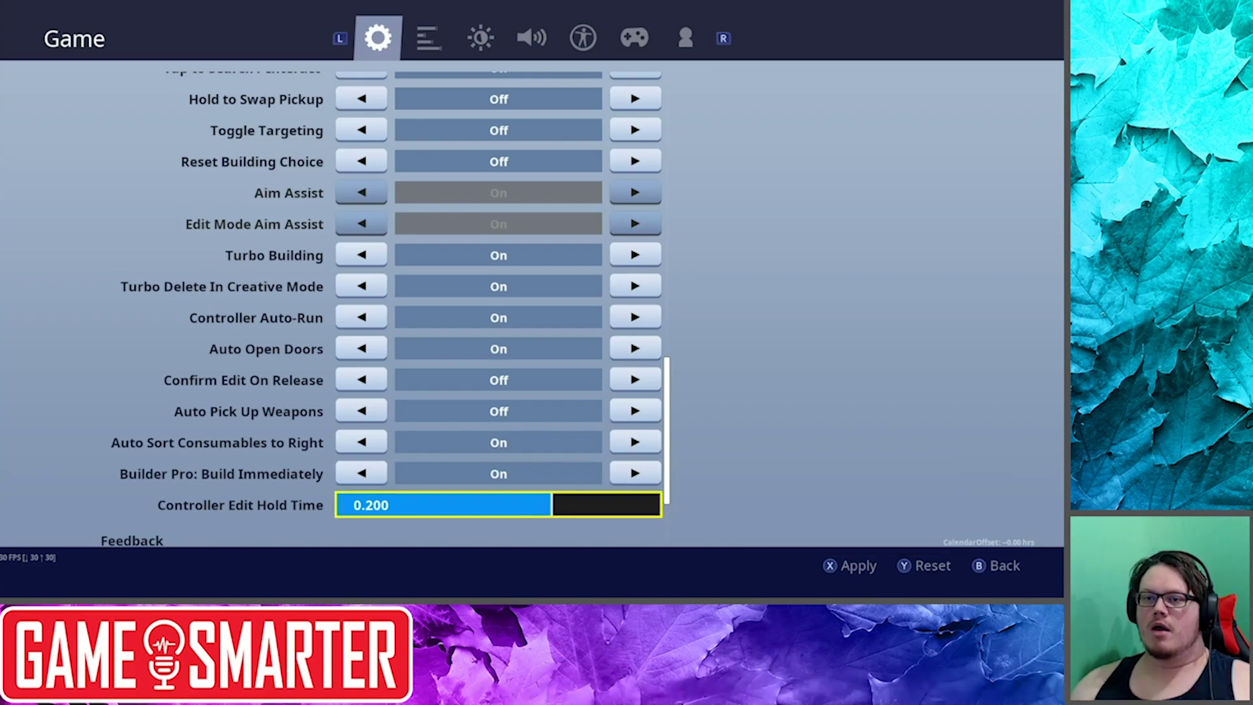
pyautogui.scroll(-1, 503, 281)
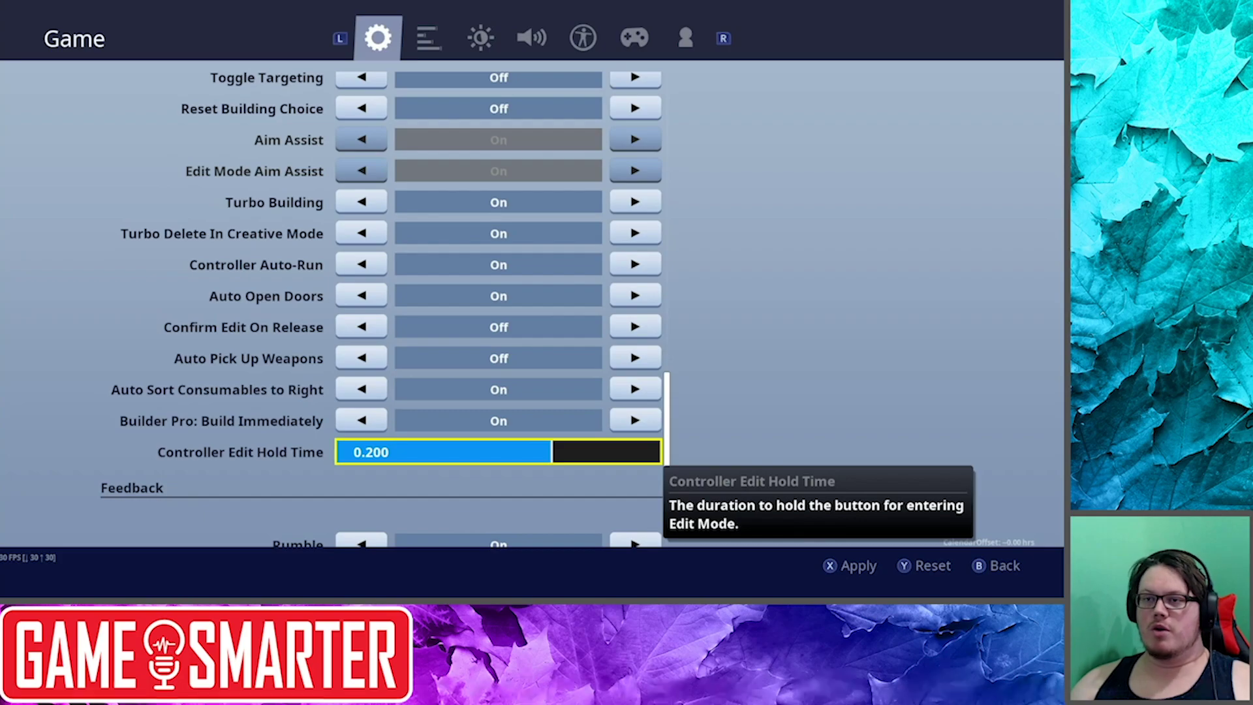
pyautogui.press('Left')
pyautogui.press('Up')
pyautogui.press('Left')
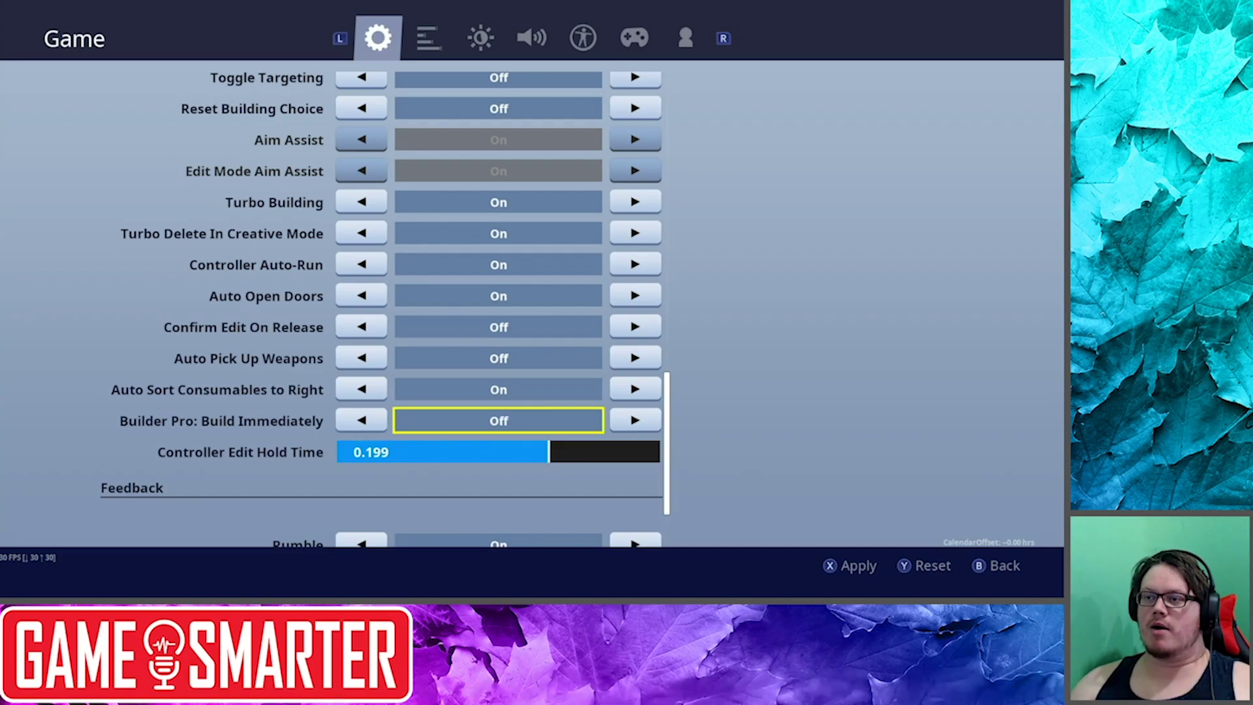
pyautogui.press('Right')
pyautogui.press('Down')
pyautogui.press('Left')
pyautogui.press('Left')
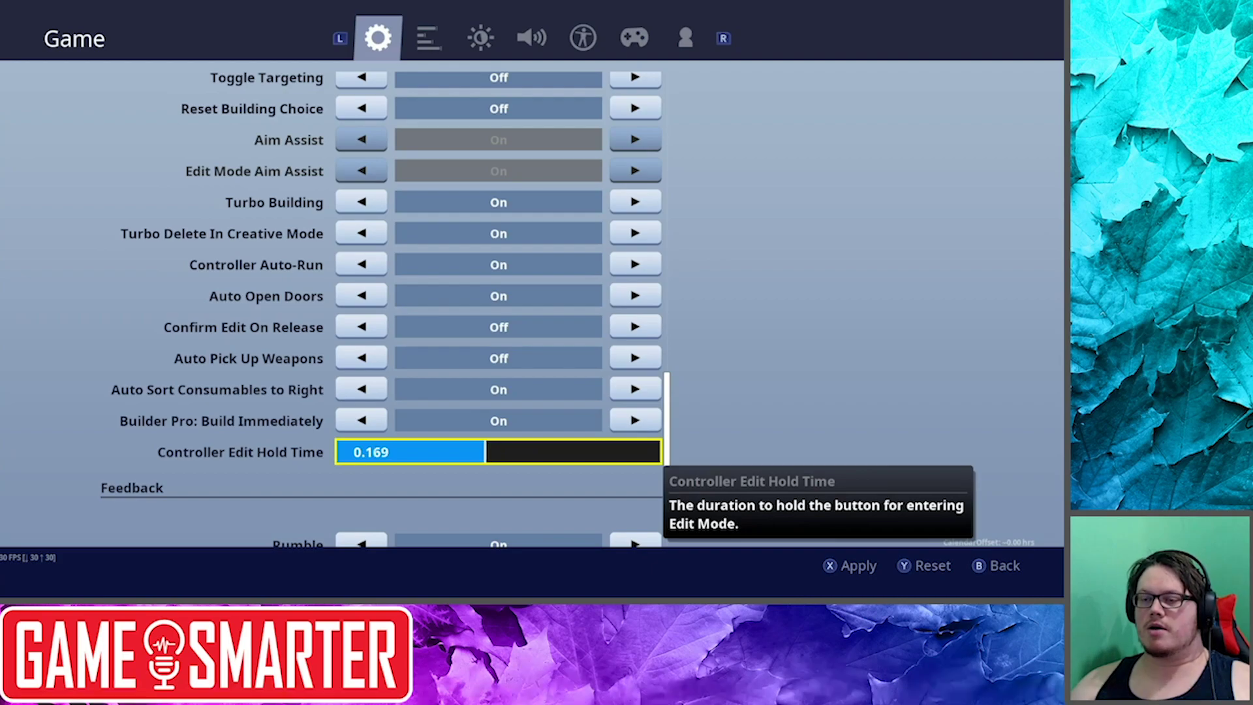
pyautogui.press('Left')
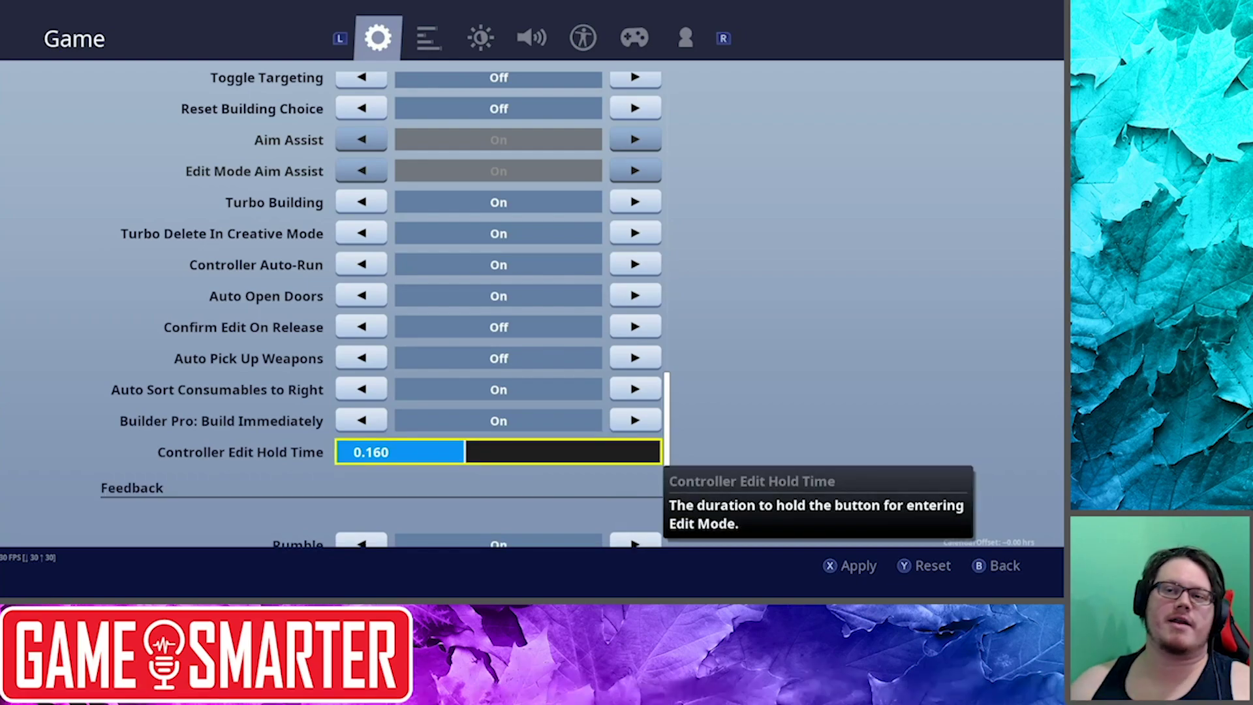
# Leave Rumble On, Power Saving Mode Off and Contextual Tips unchanged, then switch to Controller Sensitivity
pyautogui.press('Down')
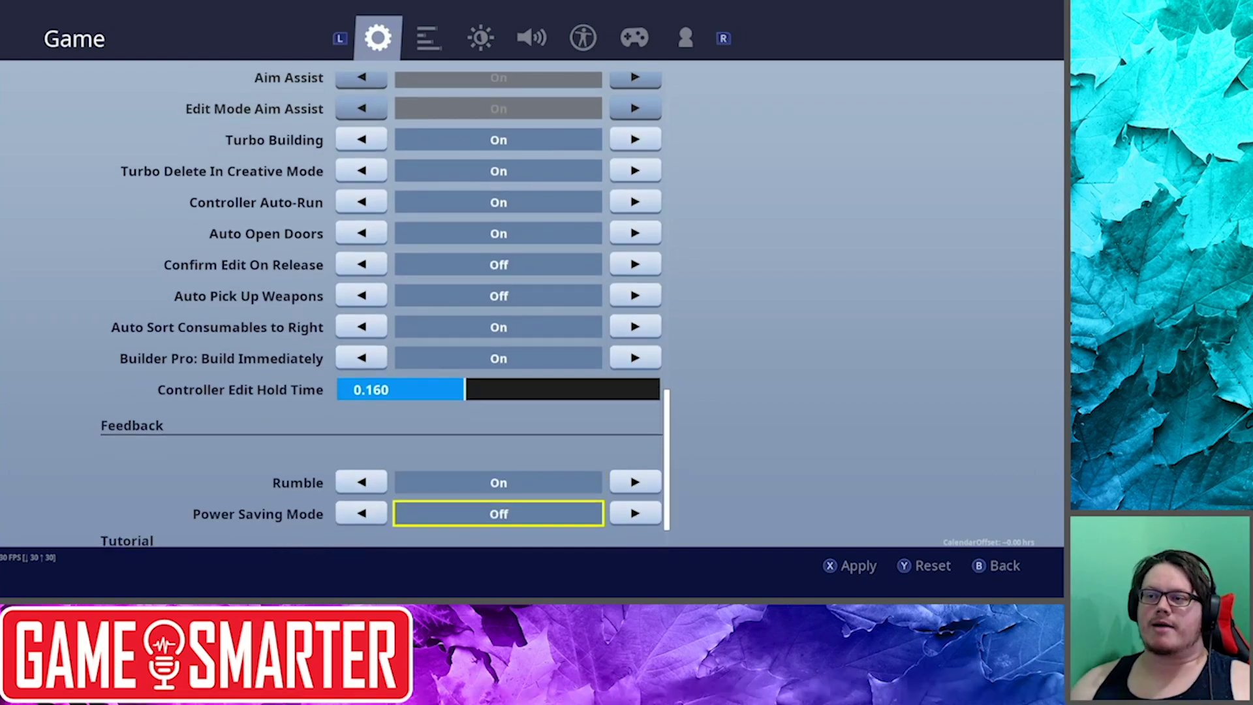
pyautogui.press('Down')
pyautogui.press('Up')
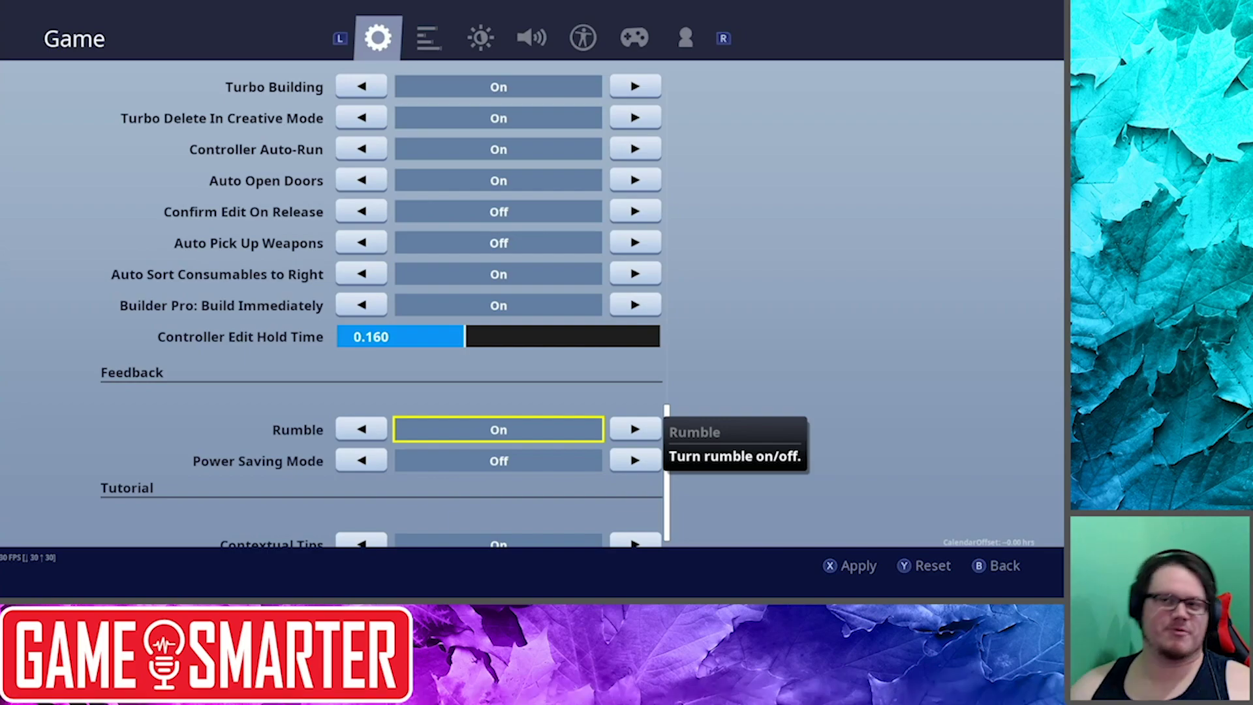
pyautogui.click(499, 461)
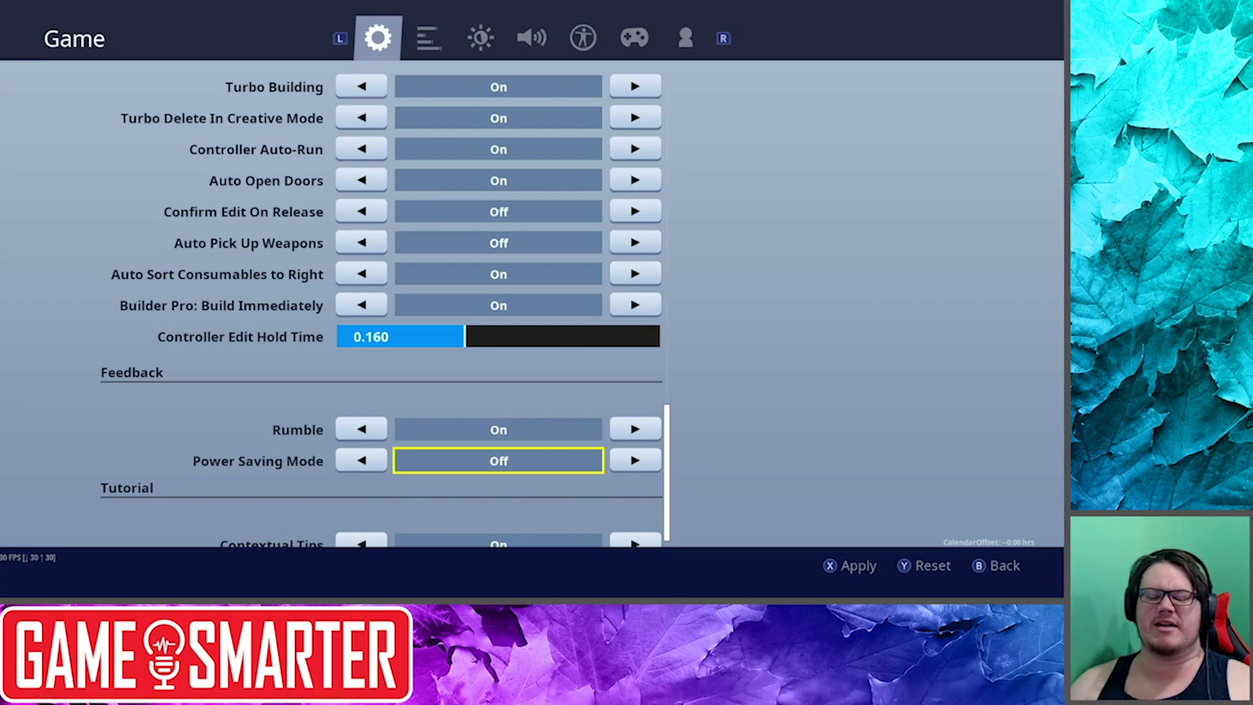
pyautogui.press('Down')
pyautogui.press('Down')
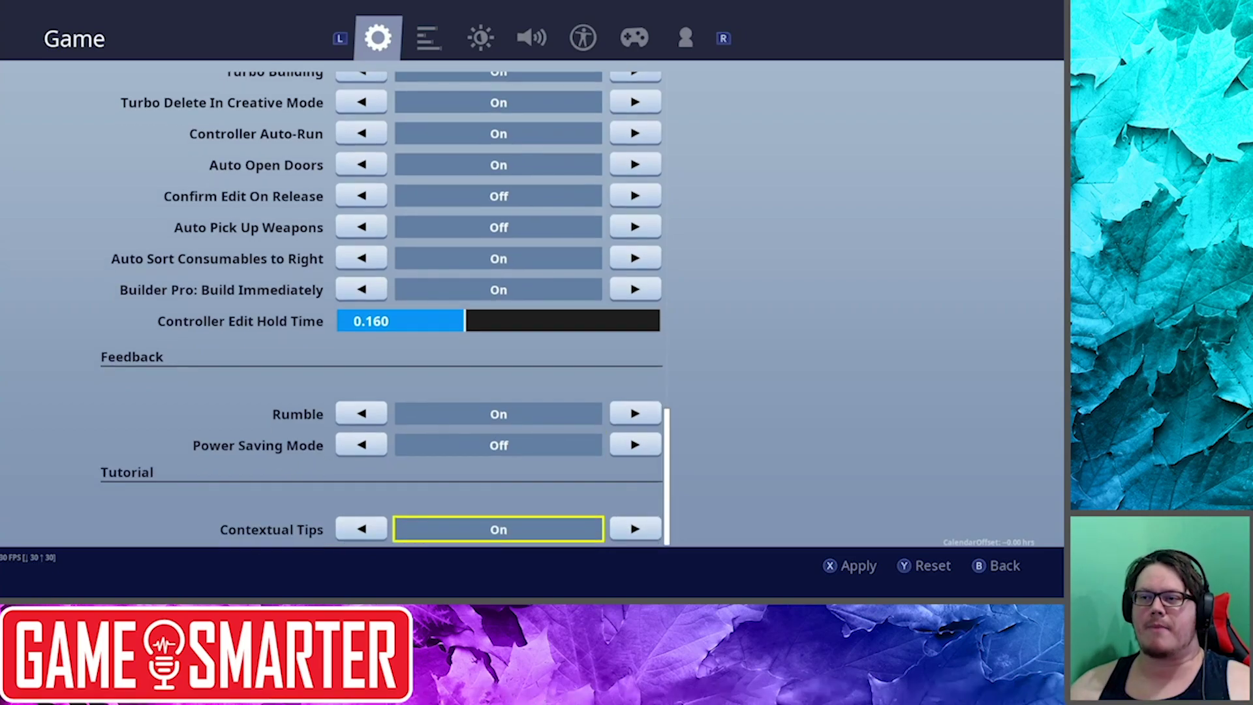
pyautogui.press('Up')
pyautogui.press('Down')
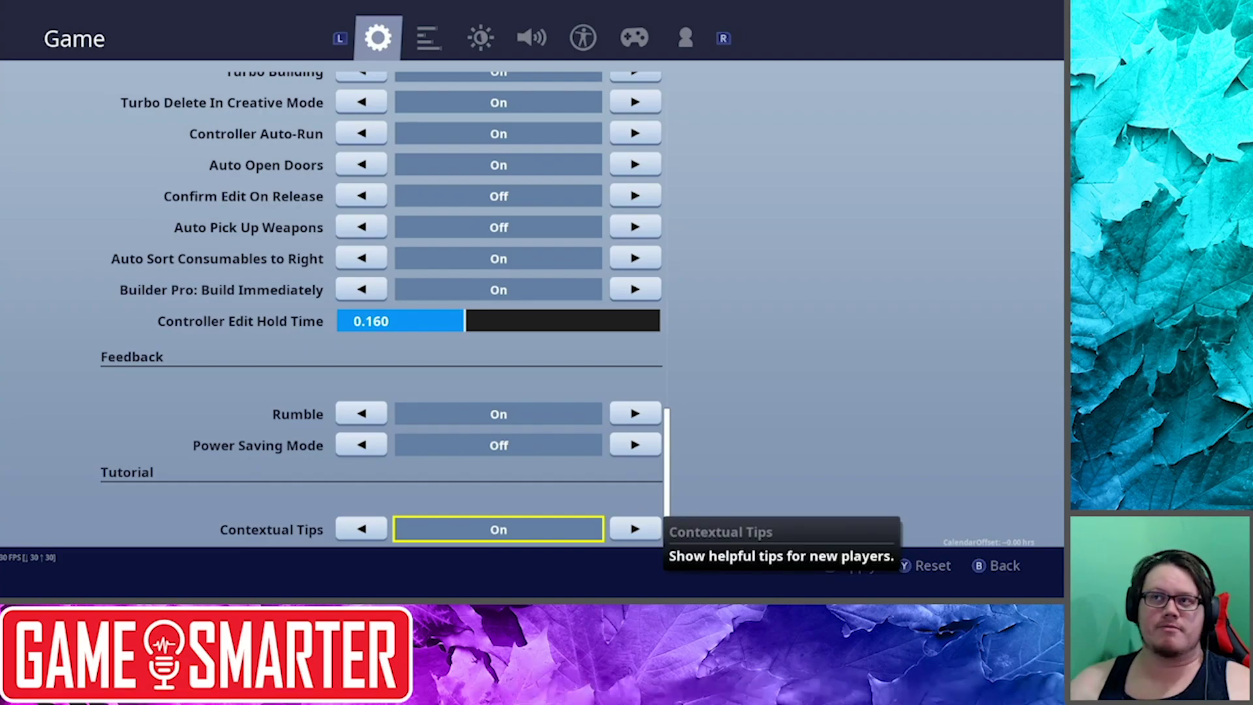
pyautogui.press('e')
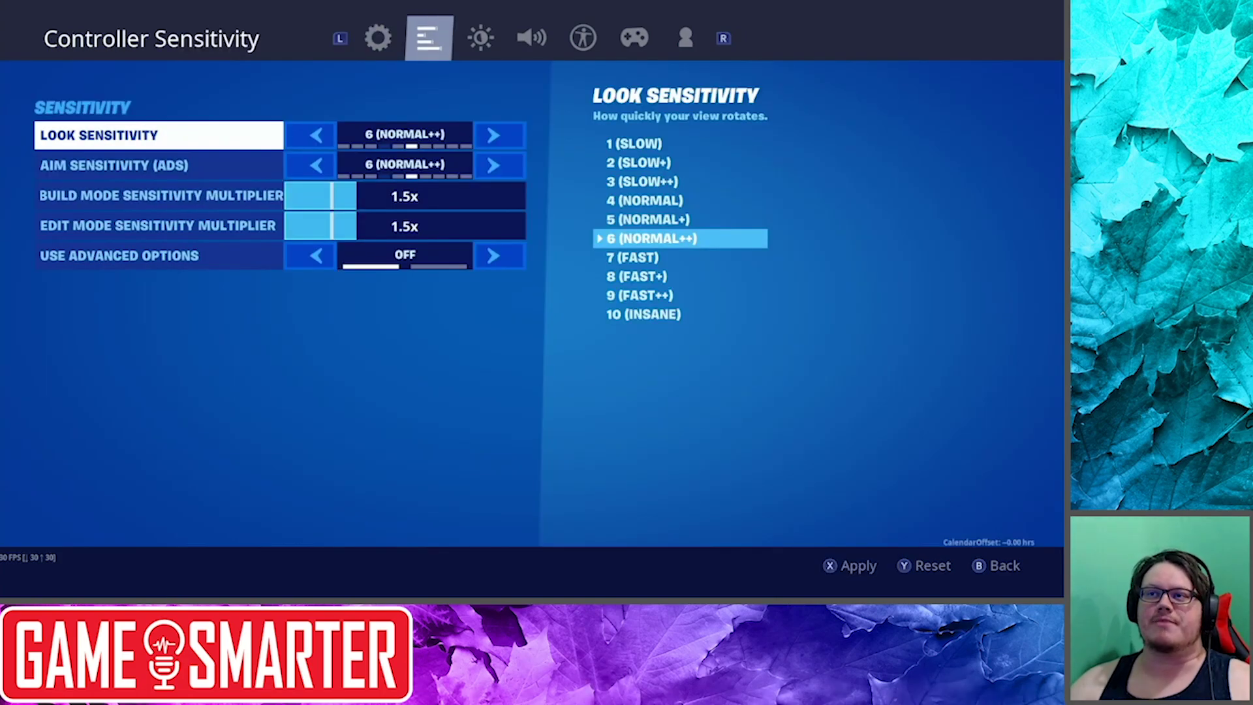
# Set Look Sensitivity to 7 (FAST)
pyautogui.press('Down')
pyautogui.press('Up')
pyautogui.press('Down')
pyautogui.press('Up')
pyautogui.press('Down')
pyautogui.press('Up')
pyautogui.press('Left')
pyautogui.press('Left')
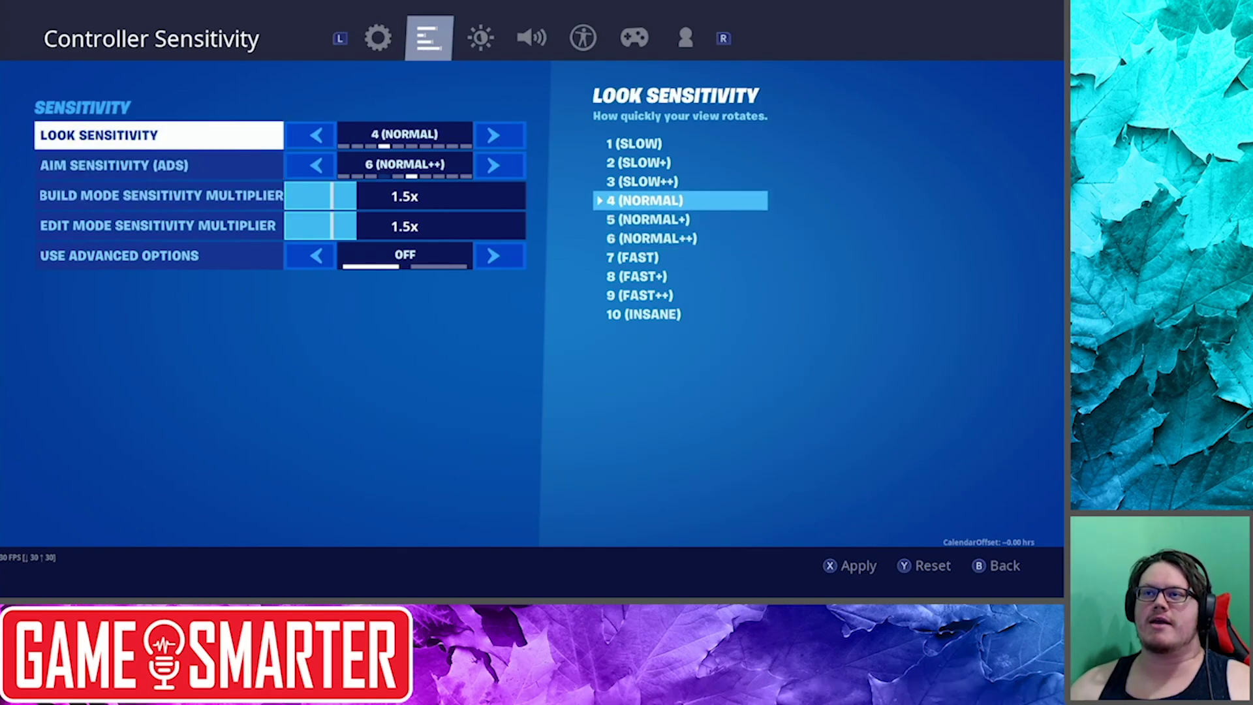
pyautogui.press('Right')
pyautogui.press('Right')
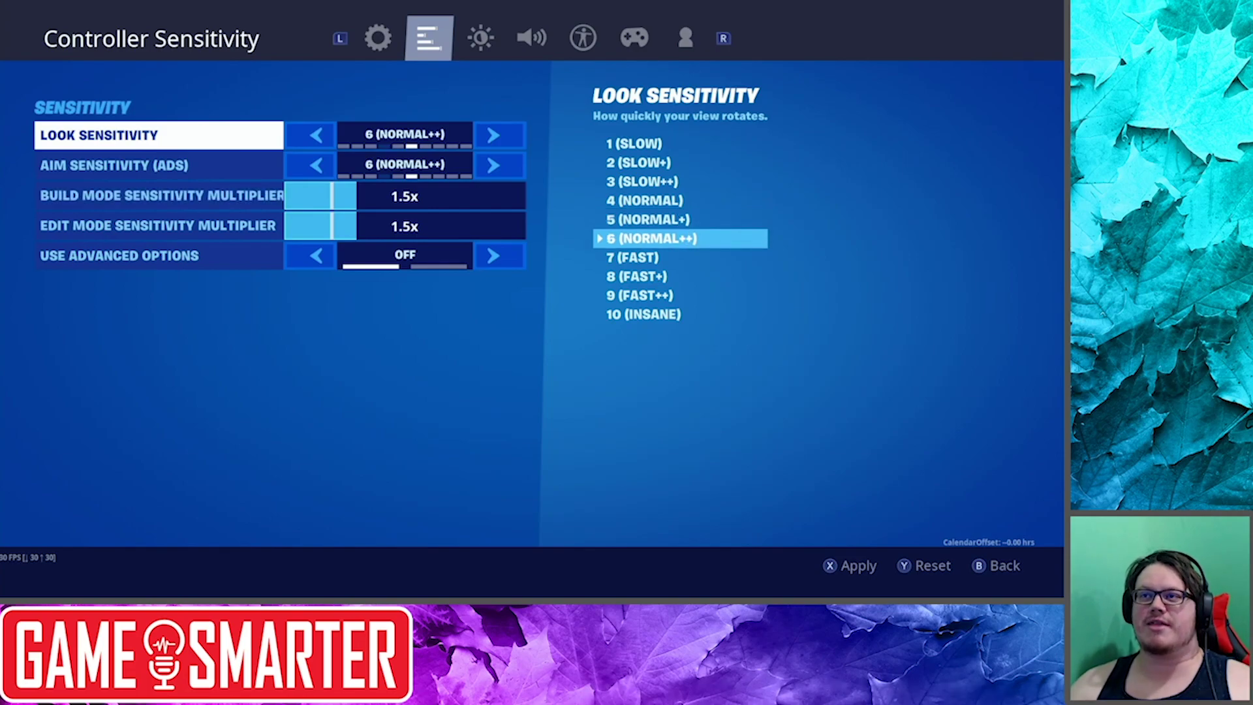
pyautogui.press('Right')
# Set Aim Sensitivity (ADS) to 7 (FAST) and move past the 1.5x multipliers to Use Advanced Options
pyautogui.press('Down')
pyautogui.press('Right')
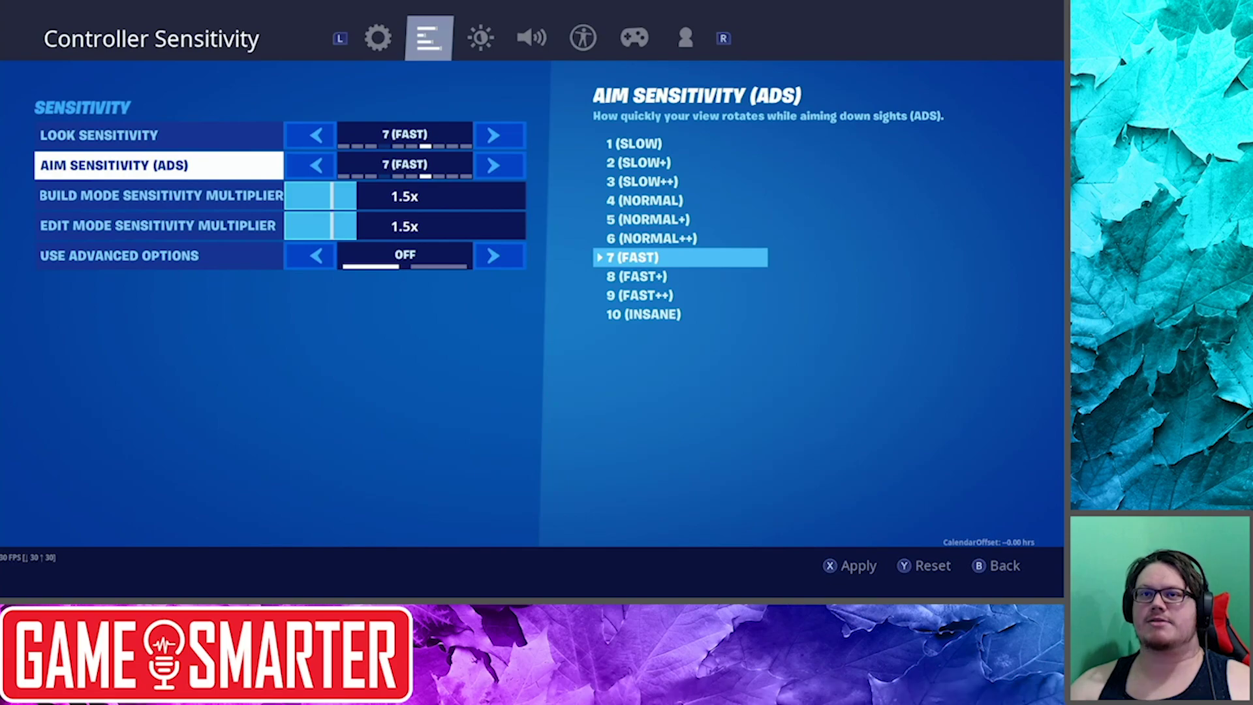
pyautogui.press('Down')
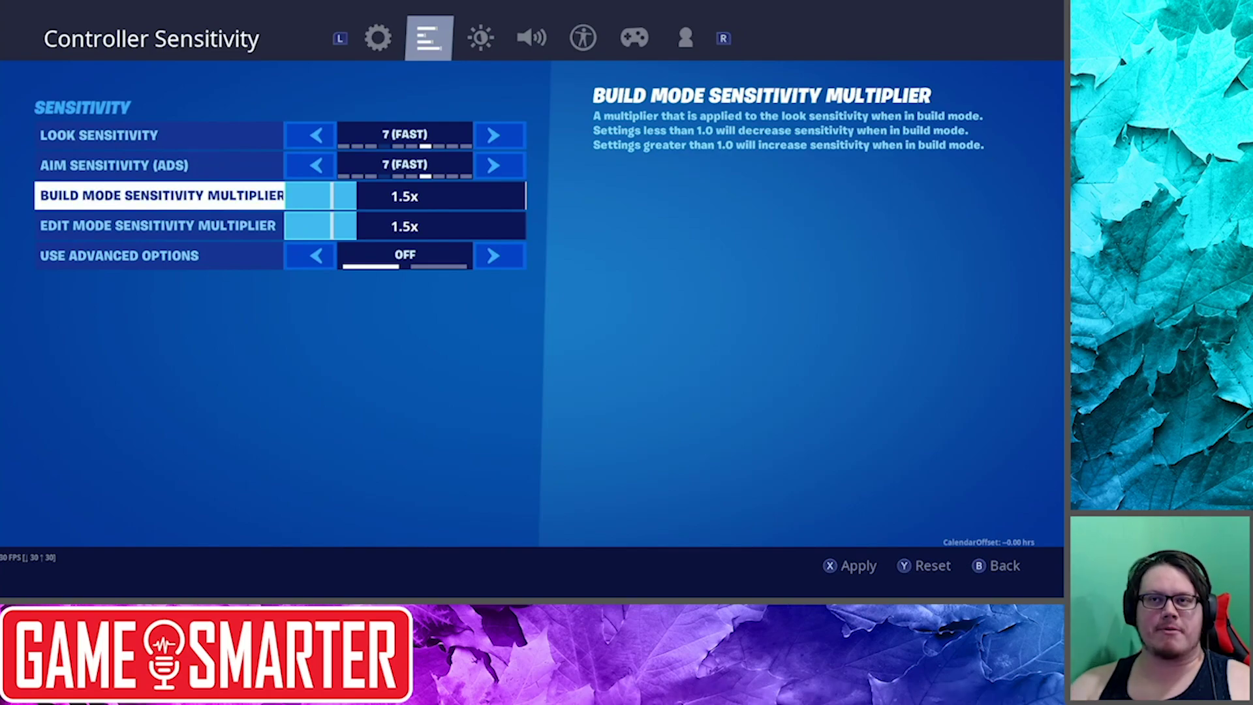
pyautogui.click(158, 225)
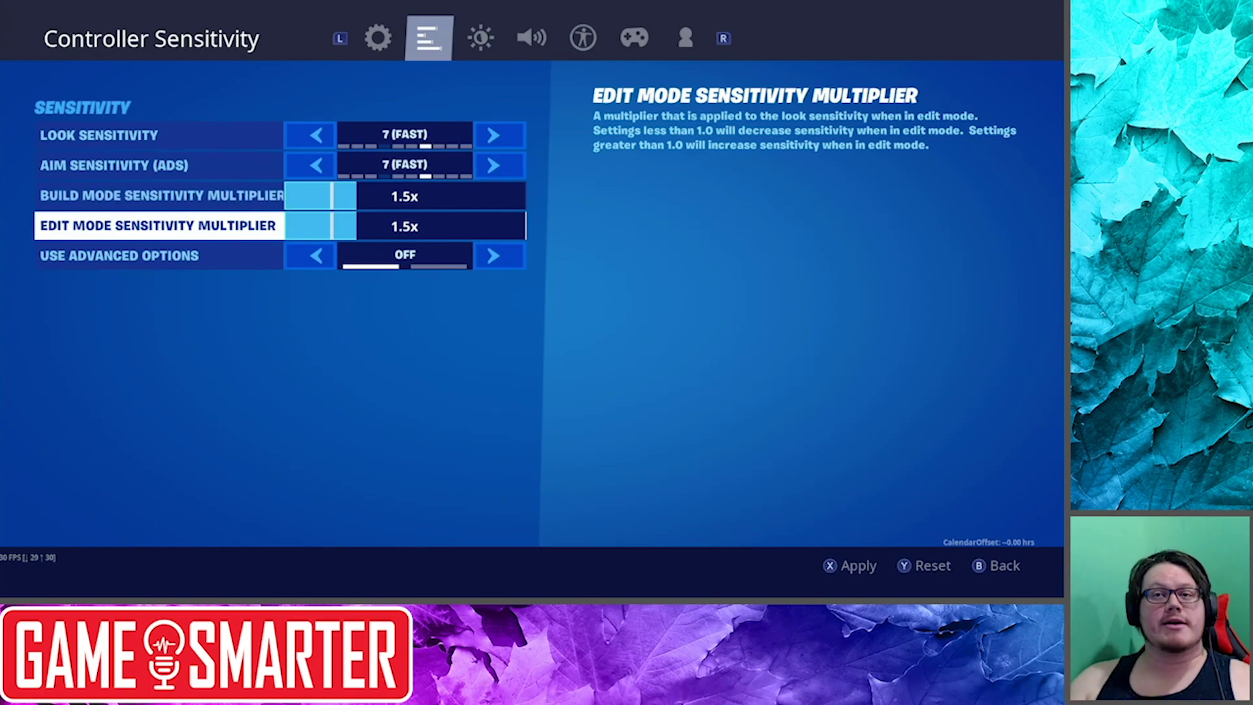
pyautogui.click(119, 255)
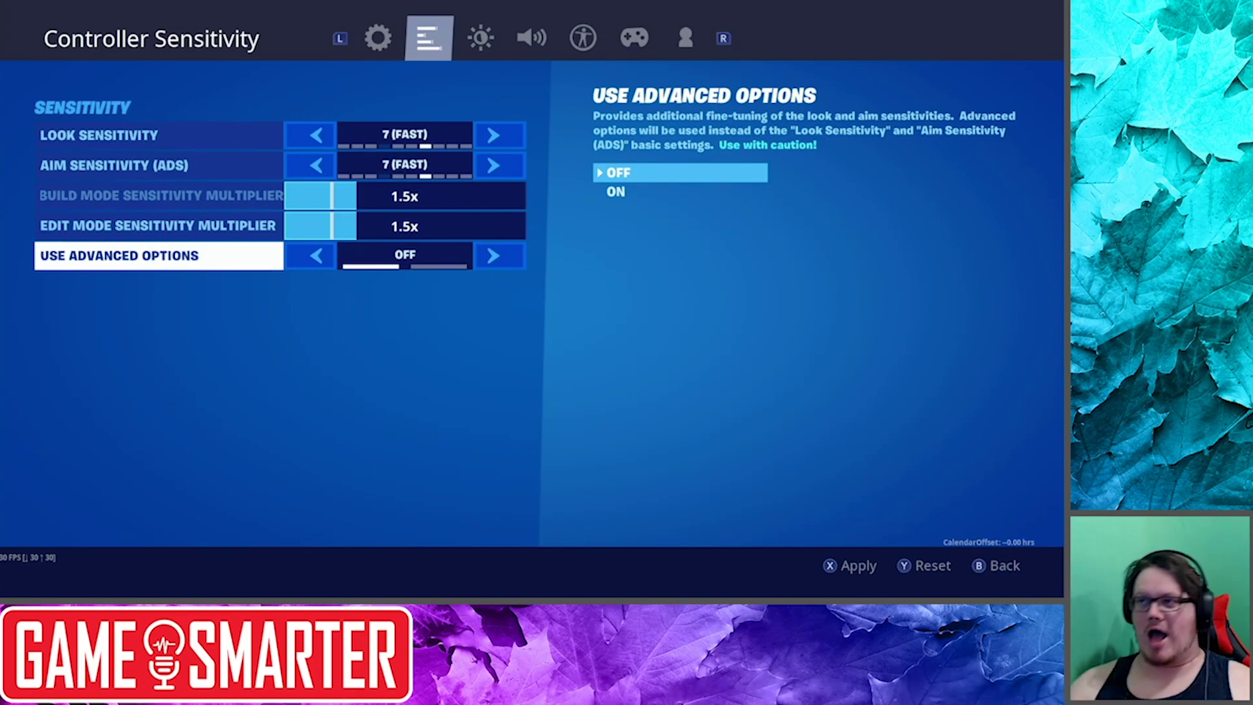
# Turn on Use Advanced Options, accept the warning, and browse the advanced sensitivity rows
pyautogui.press('Right')
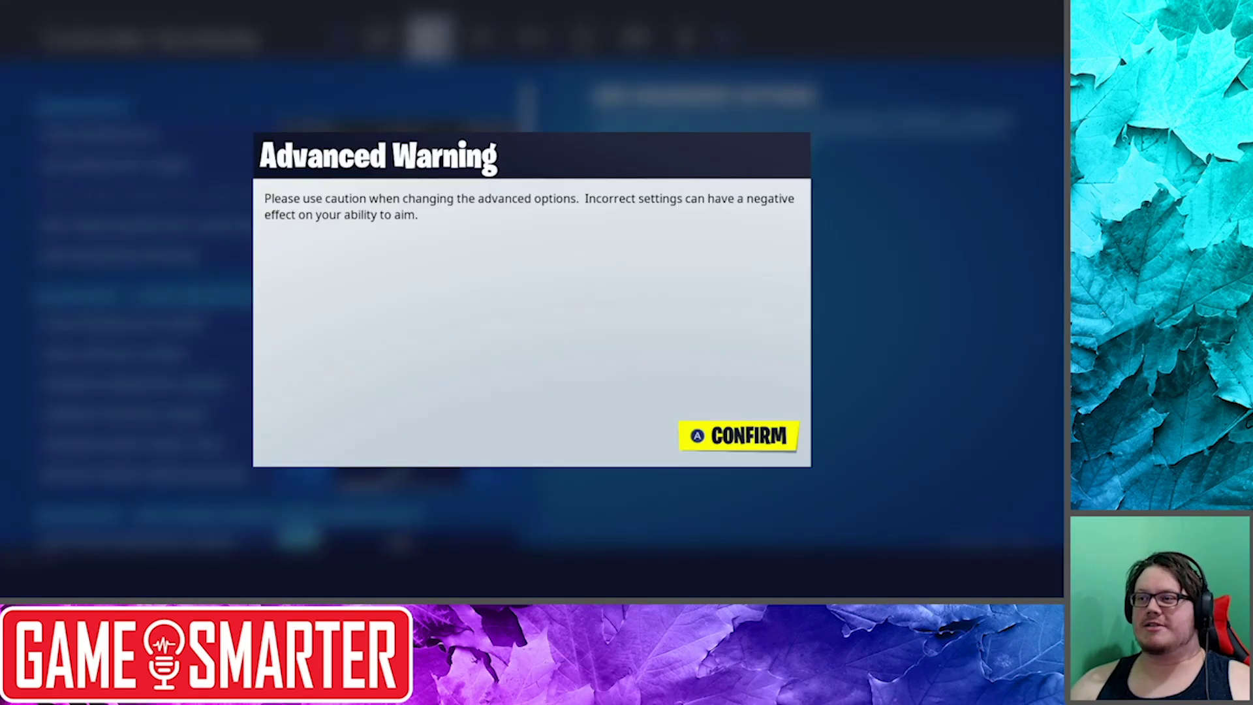
pyautogui.press('Return')
pyautogui.press('Down')
pyautogui.press('Down')
pyautogui.press('Down')
pyautogui.press('Down')
pyautogui.press('Down')
pyautogui.press('Down')
pyautogui.press('Down')
pyautogui.press('Down')
pyautogui.press('Down')
pyautogui.press('Down')
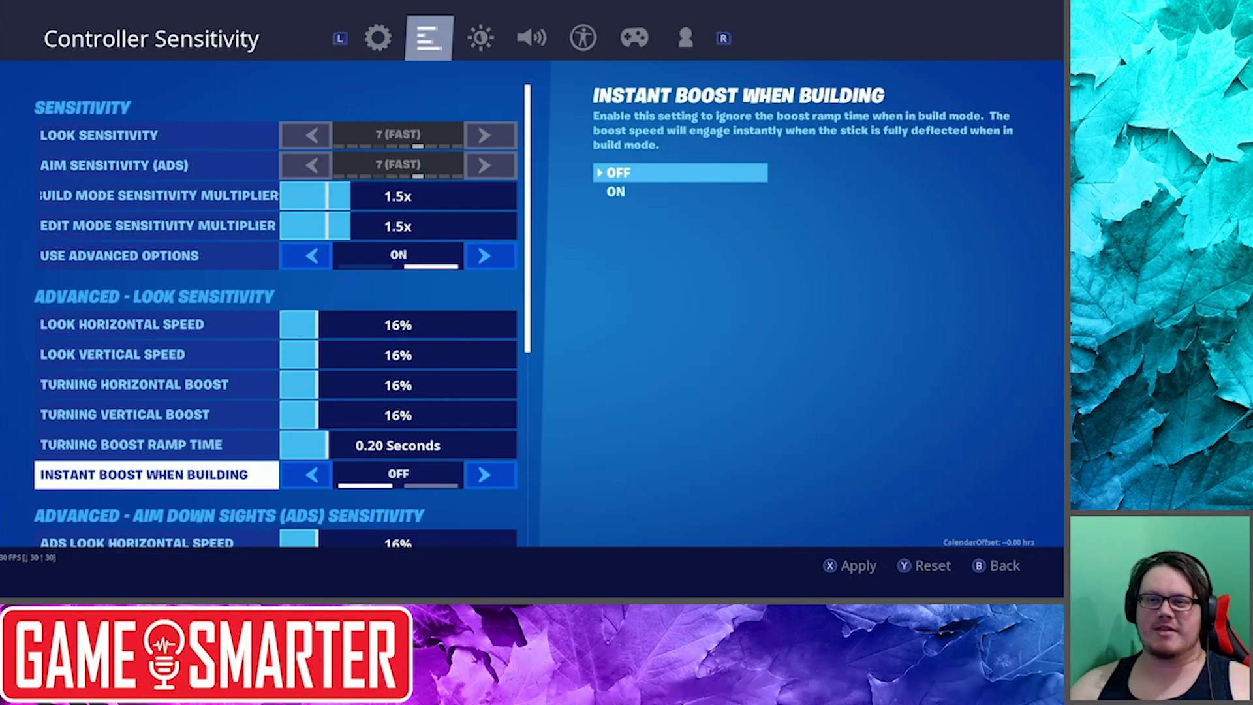
pyautogui.press('Down')
pyautogui.press('Down')
pyautogui.press('Down')
pyautogui.press('Down')
pyautogui.press('Down')
pyautogui.press('Down')
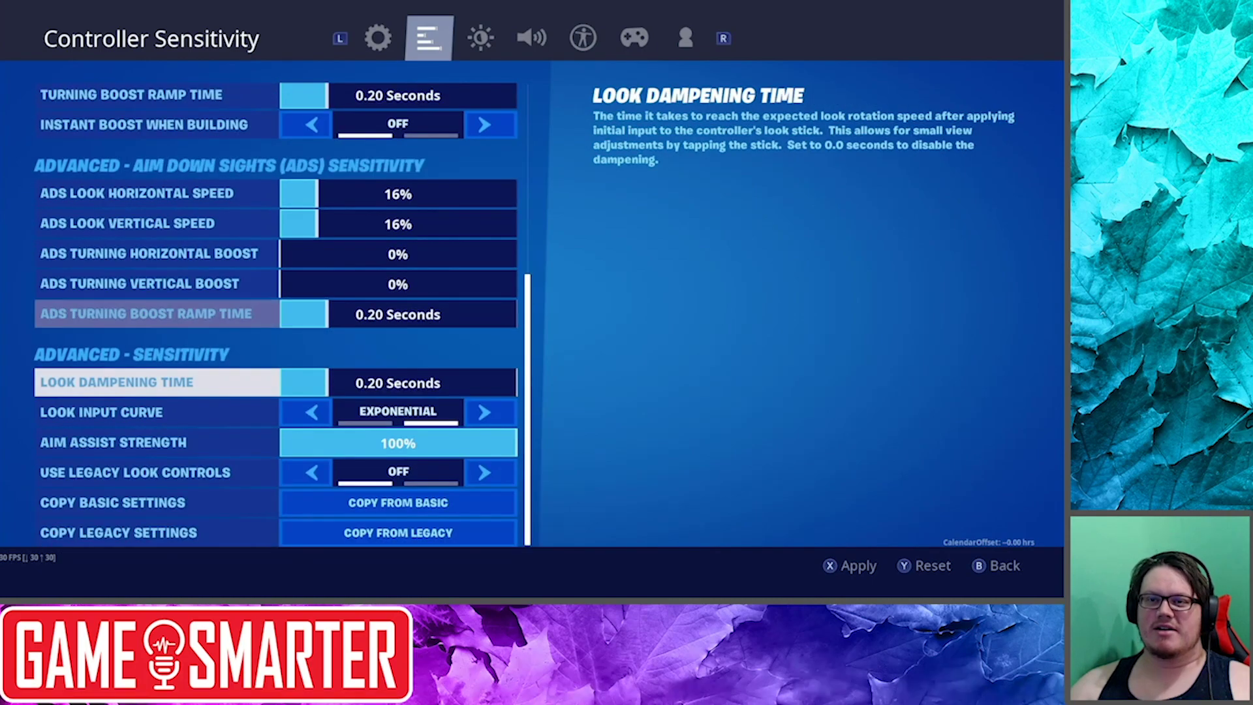
pyautogui.press('Down')
pyautogui.press('Down')
pyautogui.press('Down')
pyautogui.press('Down')
pyautogui.press('Down')
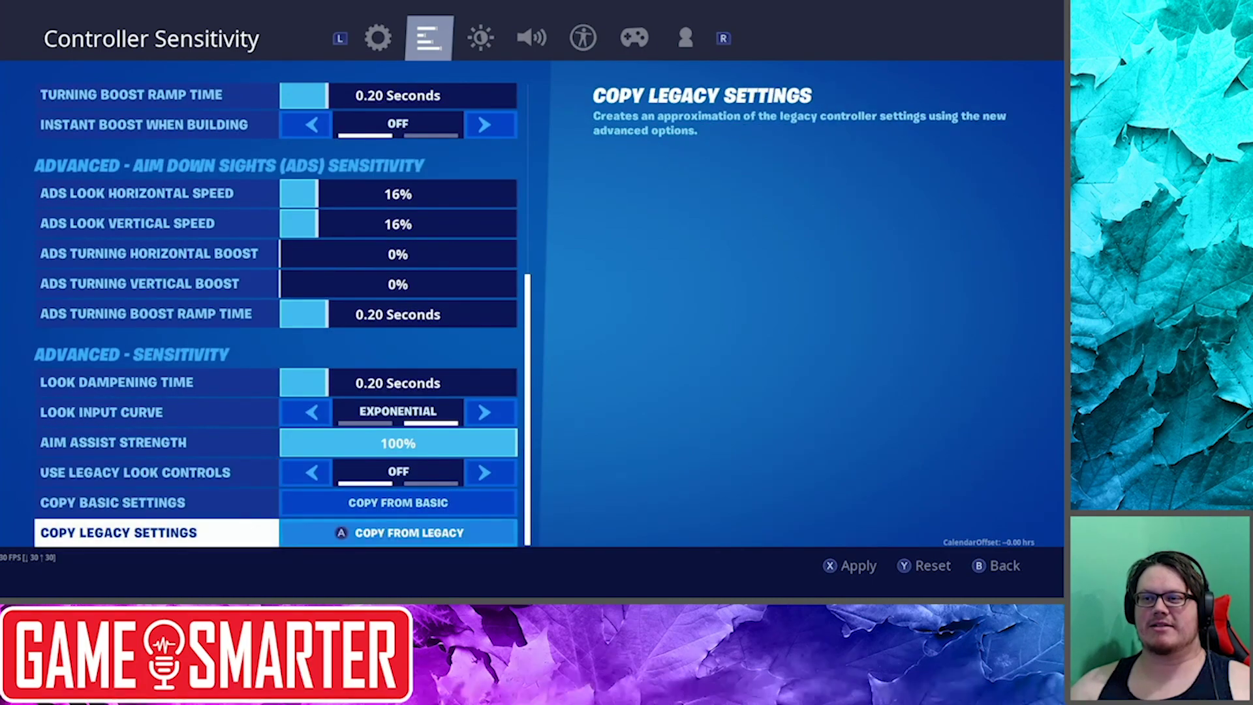
pyautogui.press('Up')
pyautogui.press('Down')
pyautogui.press('Up')
pyautogui.press('Up')
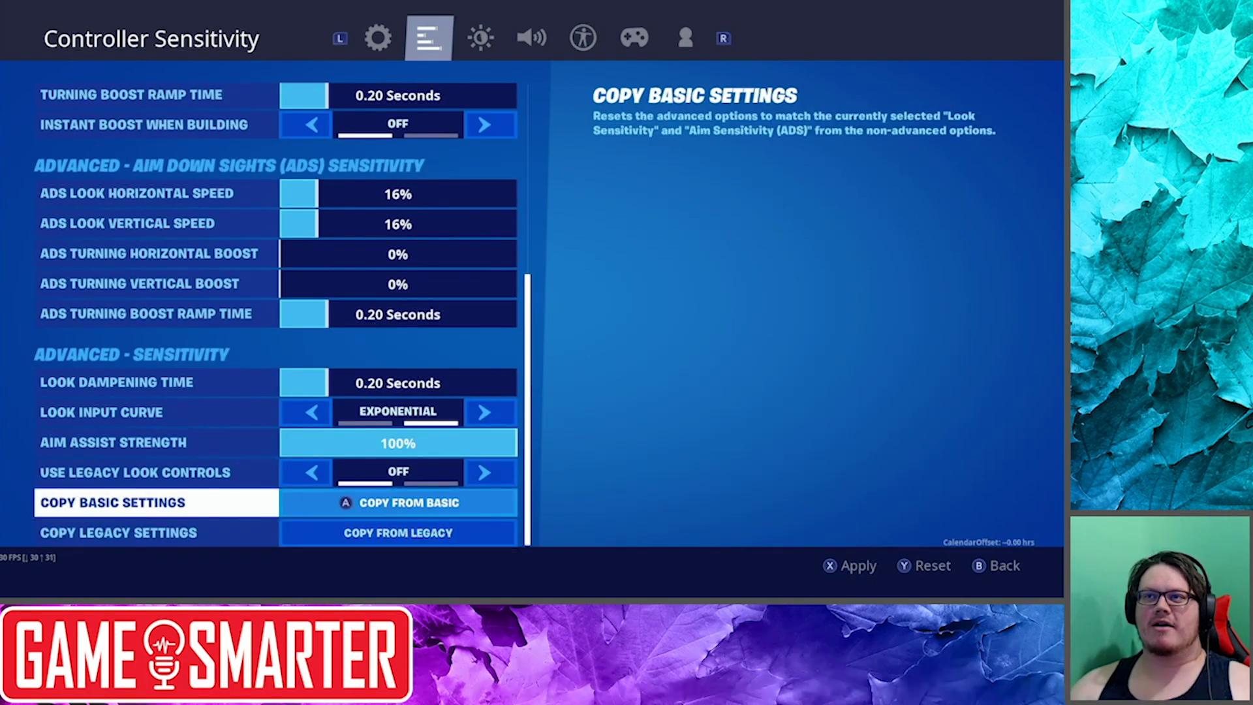
# Return to the top rows and set Use Advanced Options back to Off
pyautogui.press('Up')
pyautogui.press('Up')
pyautogui.press('Up')
pyautogui.press('Up')
pyautogui.press('Up')
pyautogui.press('Up')
pyautogui.press('Up')
pyautogui.press('Up')
pyautogui.press('Up')
pyautogui.press('Up')
pyautogui.press('Up')
pyautogui.press('Up')
pyautogui.press('Up')
pyautogui.press('Up')
pyautogui.press('Up')
pyautogui.press('Up')
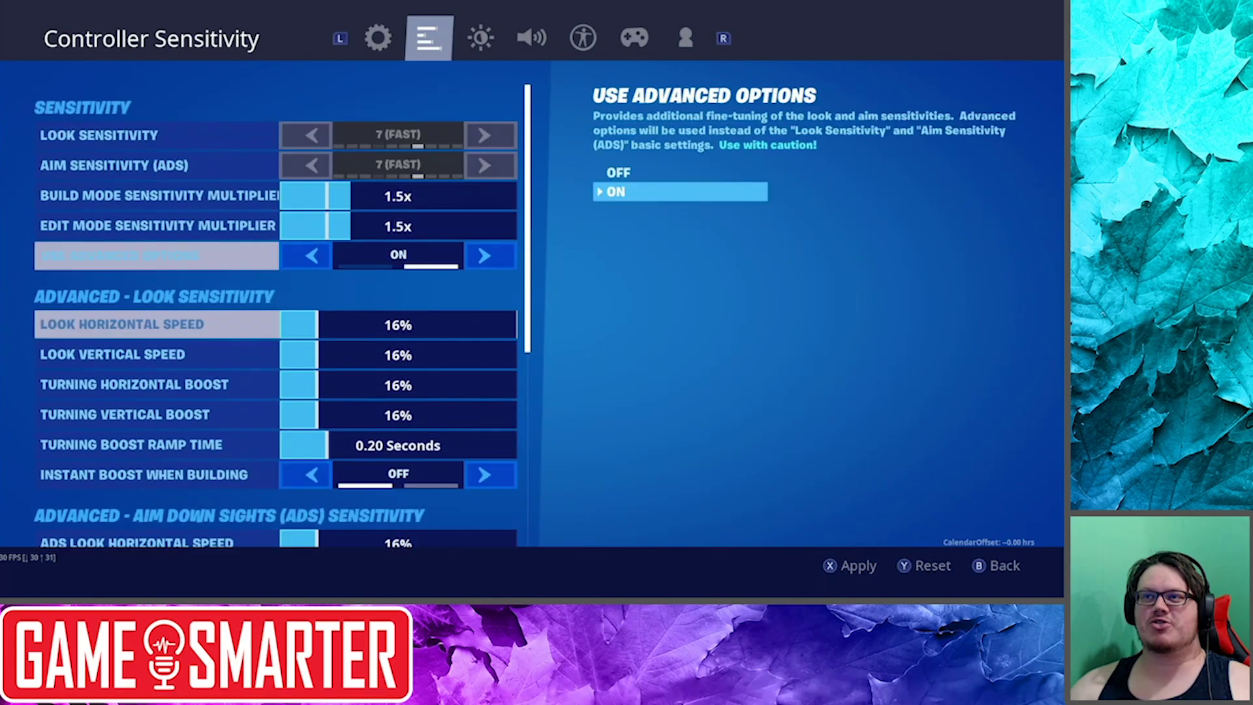
pyautogui.press('Up')
pyautogui.press('Up')
pyautogui.press('Up')
pyautogui.press('Down')
pyautogui.press('Down')
pyautogui.press('Down')
pyautogui.press('Down')
pyautogui.press('Left')
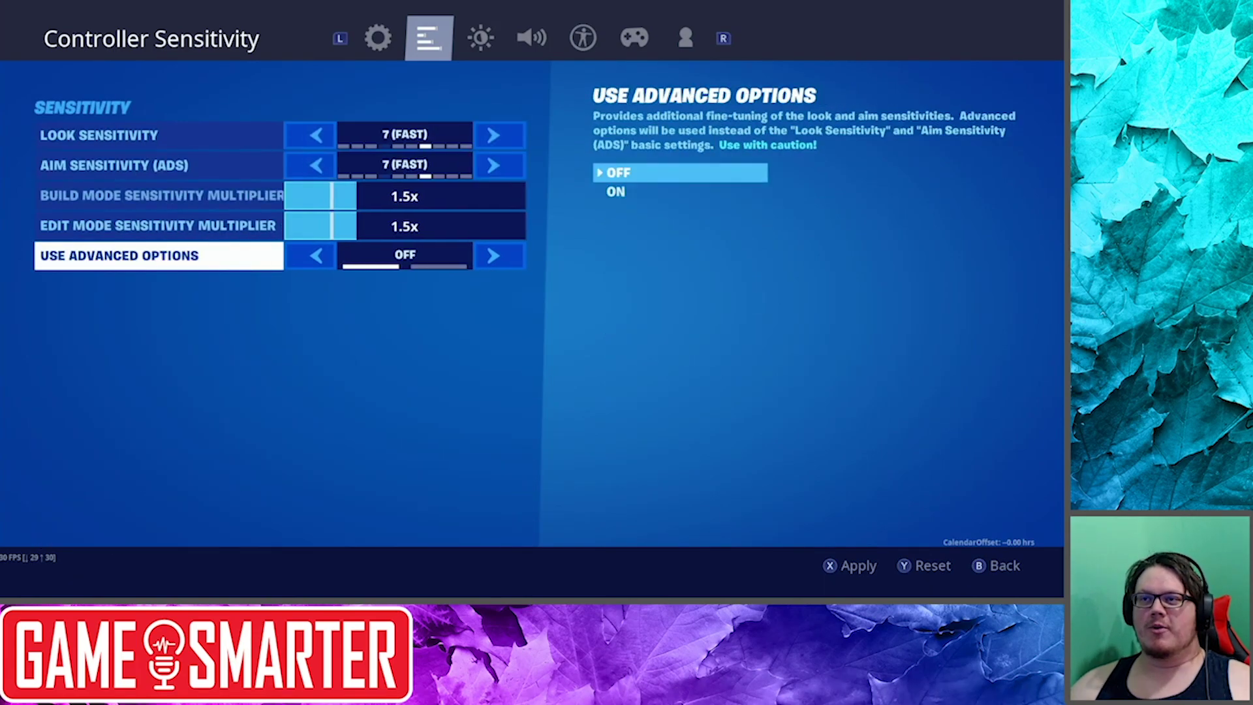
pyautogui.press('Down')
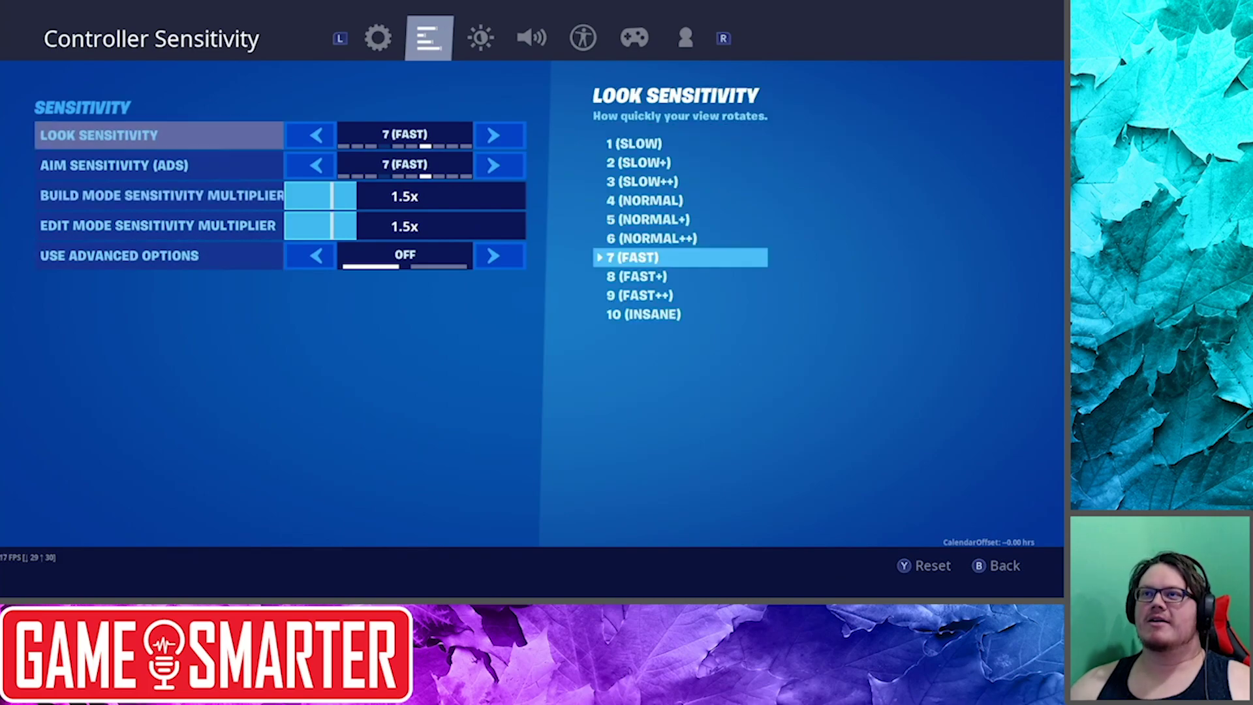
# Raise the Brightness slider from the .50 default to .64
pyautogui.press('e')
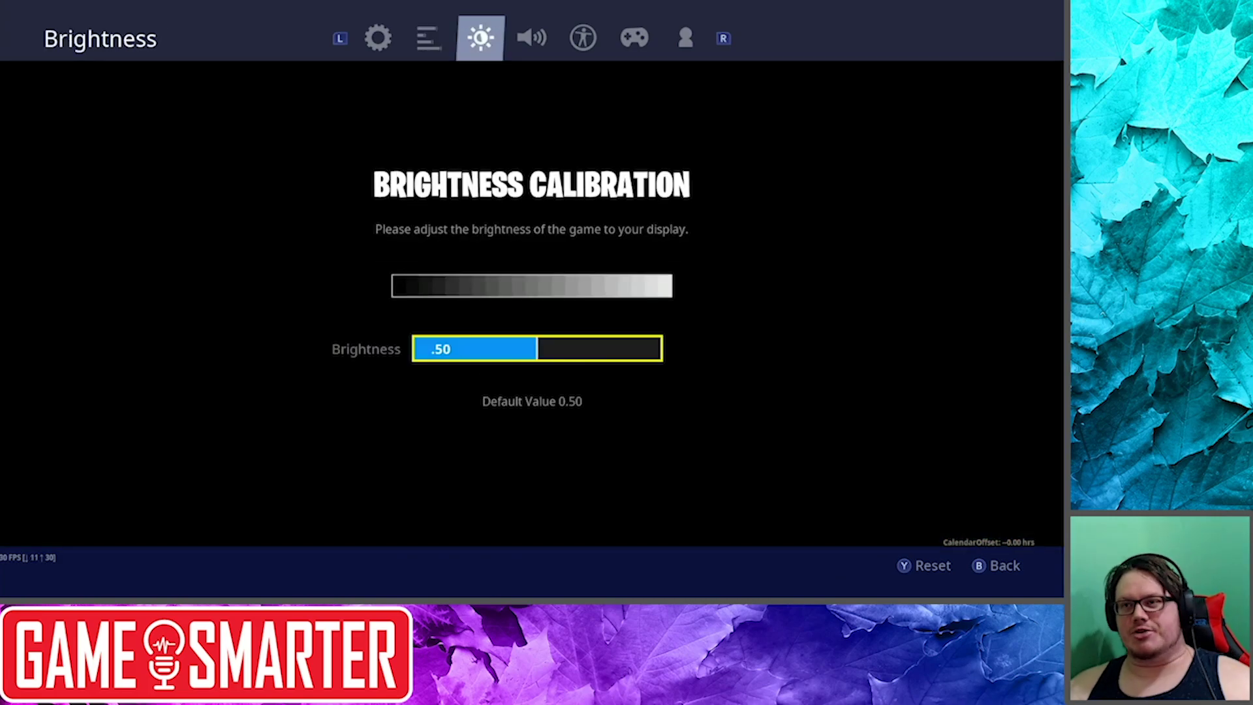
pyautogui.press('Right')
pyautogui.press('Right')
pyautogui.press('Right')
pyautogui.press('Right')
pyautogui.press('Right')
pyautogui.press('Right')
pyautogui.press('Right')
pyautogui.press('Right')
pyautogui.press('Right')
pyautogui.press('Right')
pyautogui.press('Right')
pyautogui.press('Right')
pyautogui.press('Right')
pyautogui.press('Right')
pyautogui.press('Right')
pyautogui.press('Right')
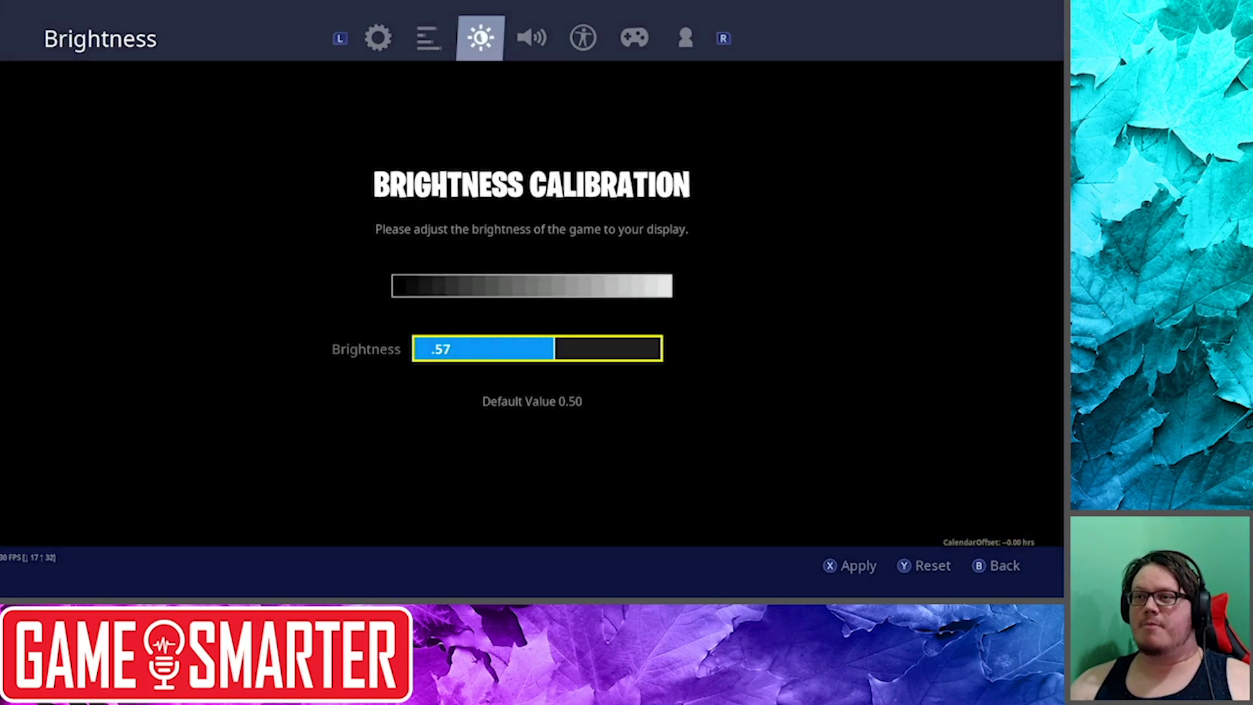
pyautogui.press('Left')
pyautogui.press('Left')
pyautogui.press('Left')
pyautogui.press('Left')
pyautogui.press('Left')
pyautogui.press('Left')
pyautogui.press('Left')
pyautogui.press('Left')
pyautogui.press('Left')
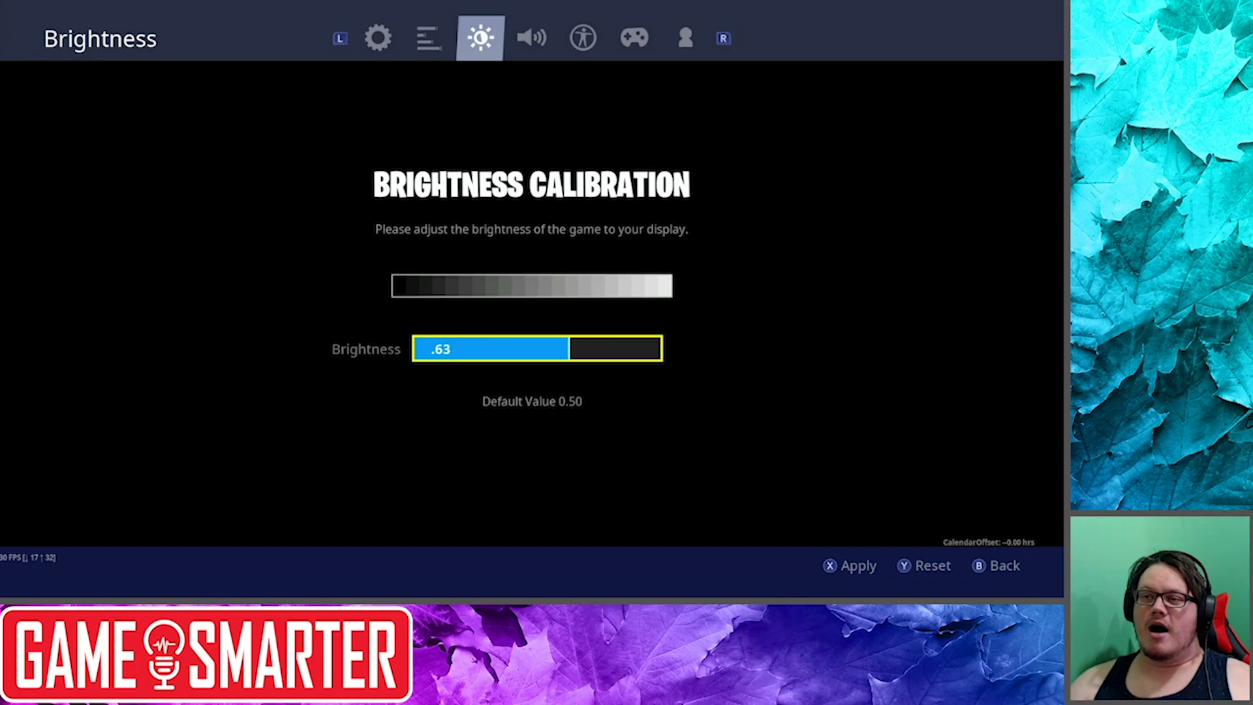
pyautogui.press('Left')
pyautogui.press('Right')
pyautogui.press('Right')
pyautogui.press('Right')
pyautogui.press('Right')
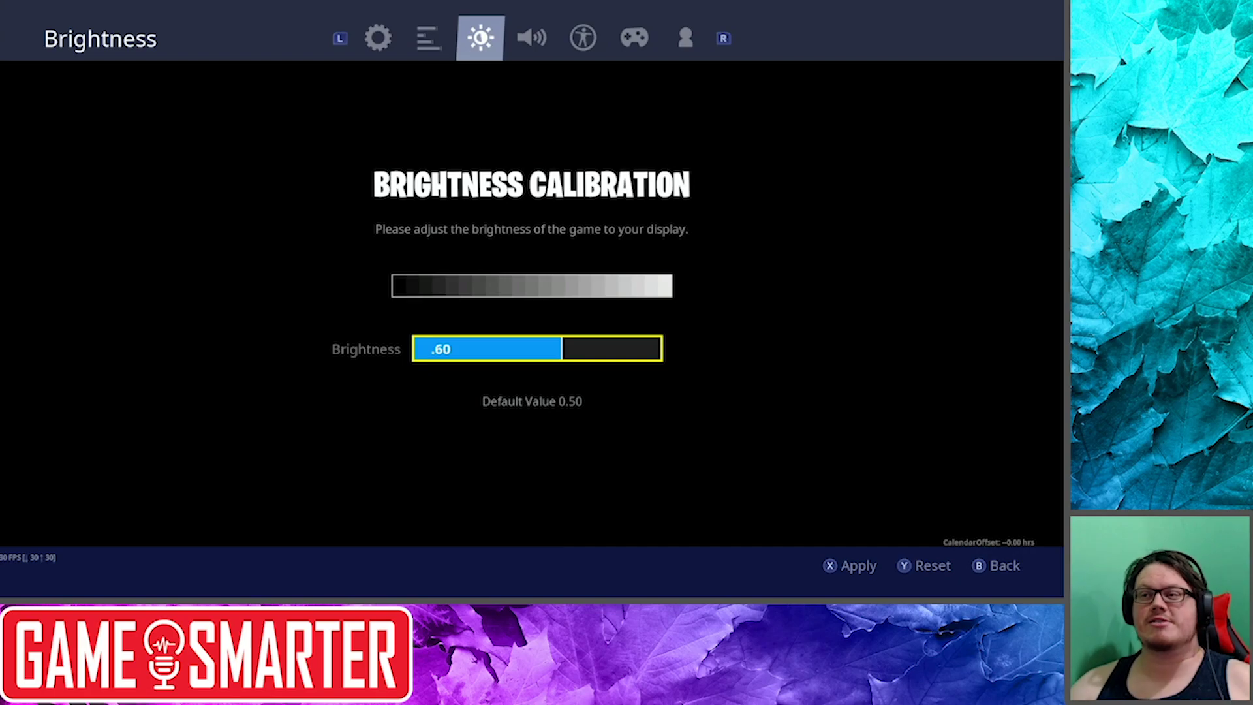
pyautogui.press('Right')
pyautogui.press('Right')
pyautogui.press('Right')
pyautogui.press('Right')
pyautogui.press('Right')
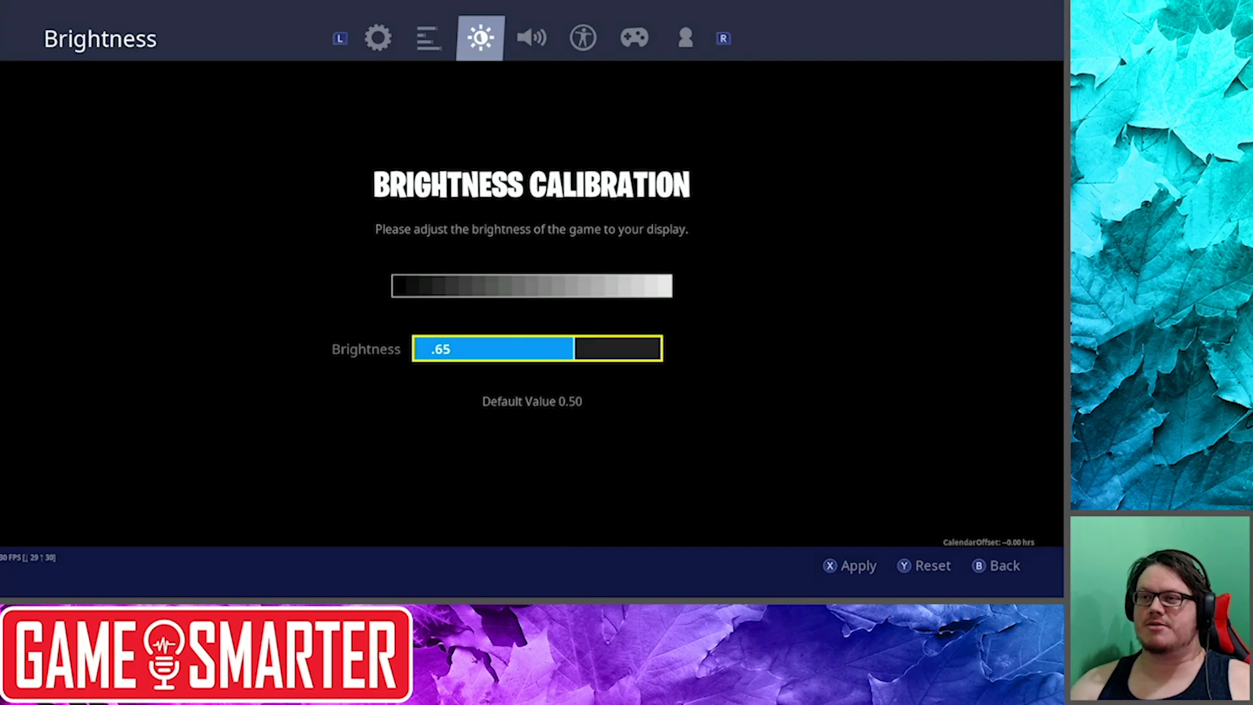
pyautogui.press('Left')
# Switch to the Audio settings tab
pyautogui.press('e')
pyautogui.press('q')
pyautogui.press('e')
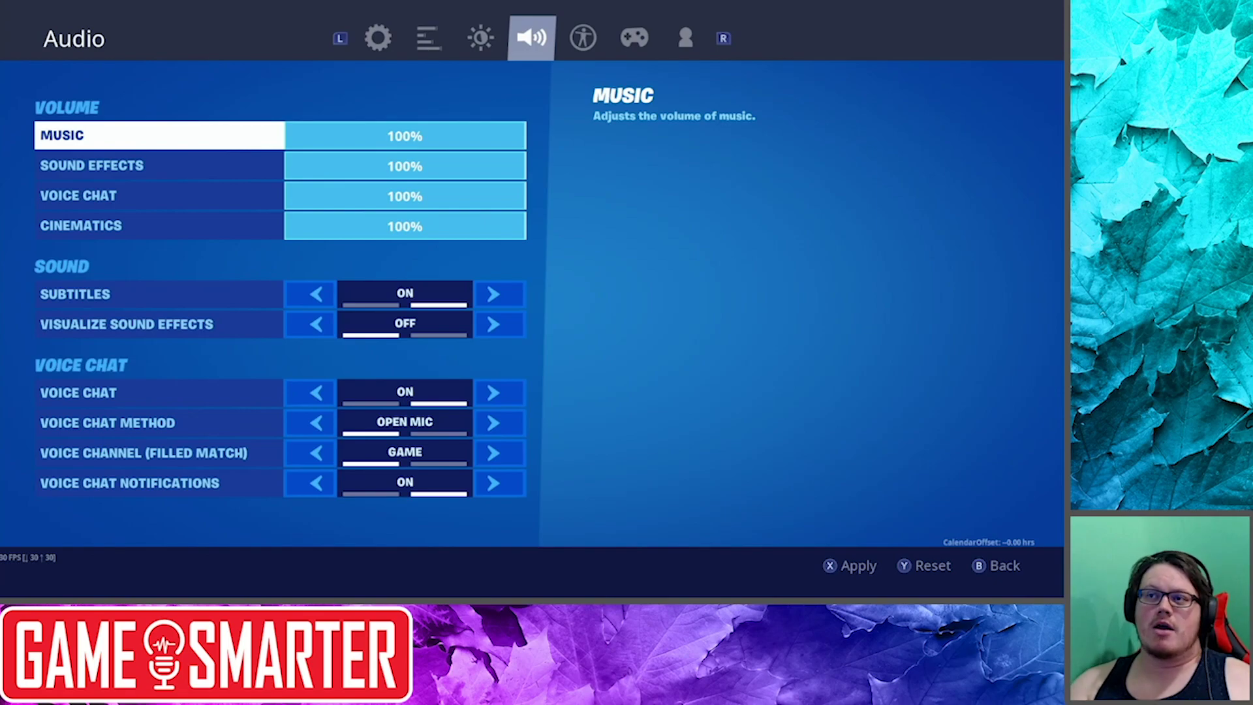
# Lower Voice Chat volume from 100% to 90%, leaving Music and Sound Effects at 100%
pyautogui.press('Down')
pyautogui.press('Down')
pyautogui.press('Left')
pyautogui.press('Left')
pyautogui.press('Left')
pyautogui.press('Left')
pyautogui.press('Left')
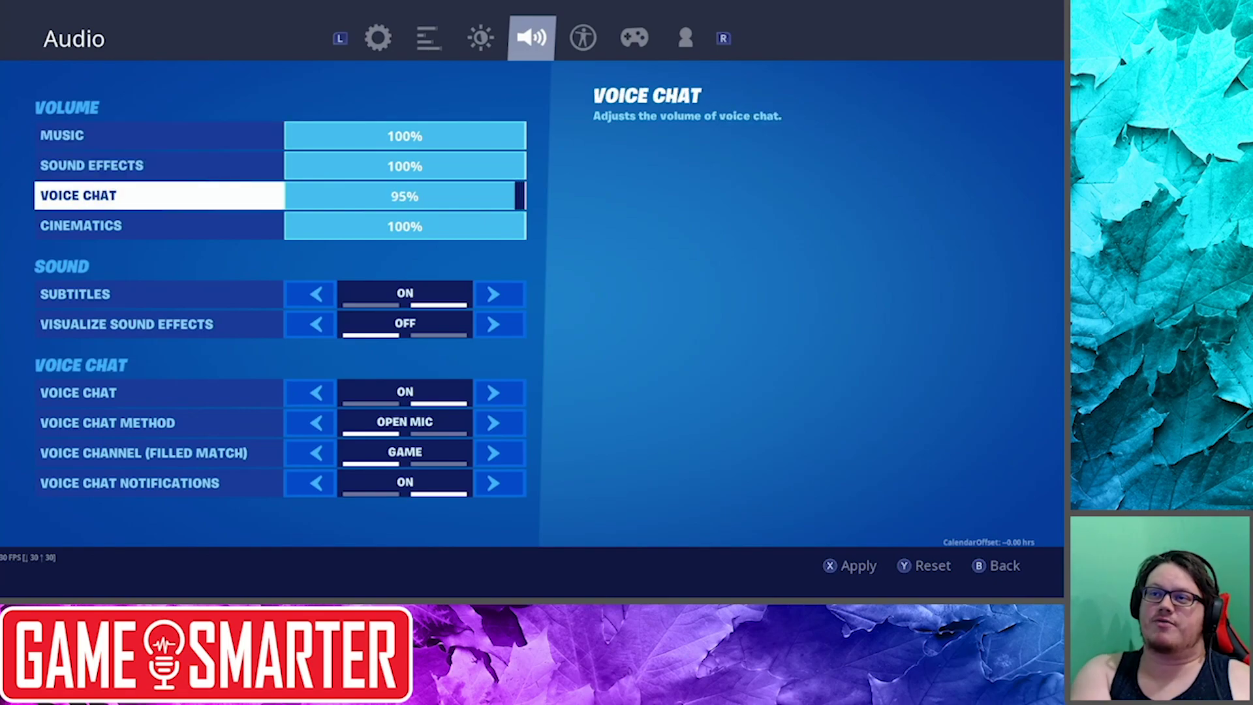
pyautogui.press('Left')
pyautogui.press('Left')
pyautogui.press('Left')
pyautogui.press('Left')
pyautogui.press('Left')
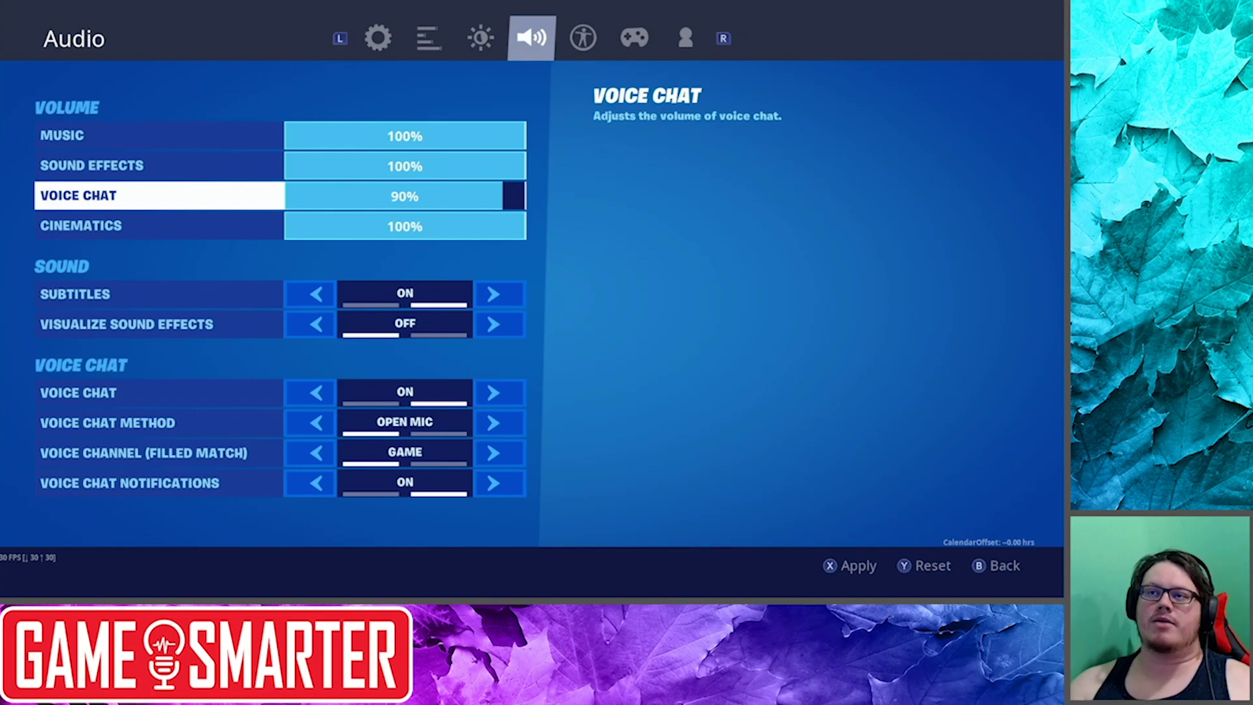
pyautogui.press('Up')
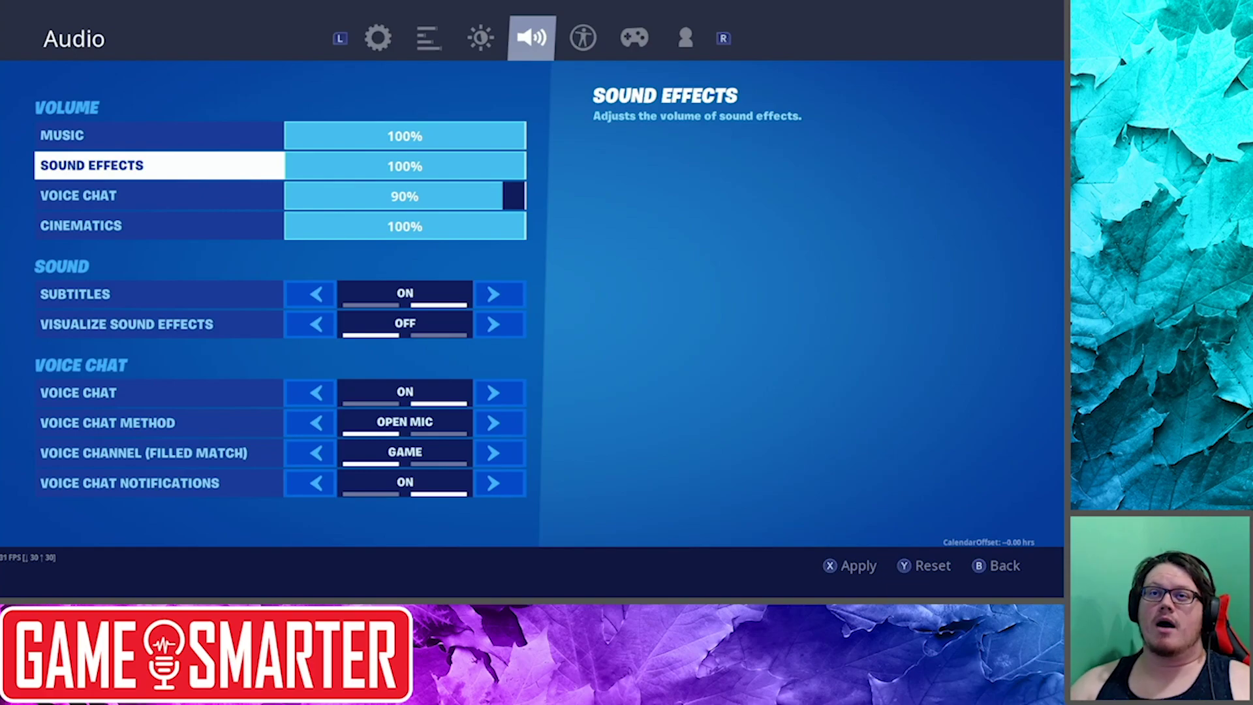
pyautogui.press('Up')
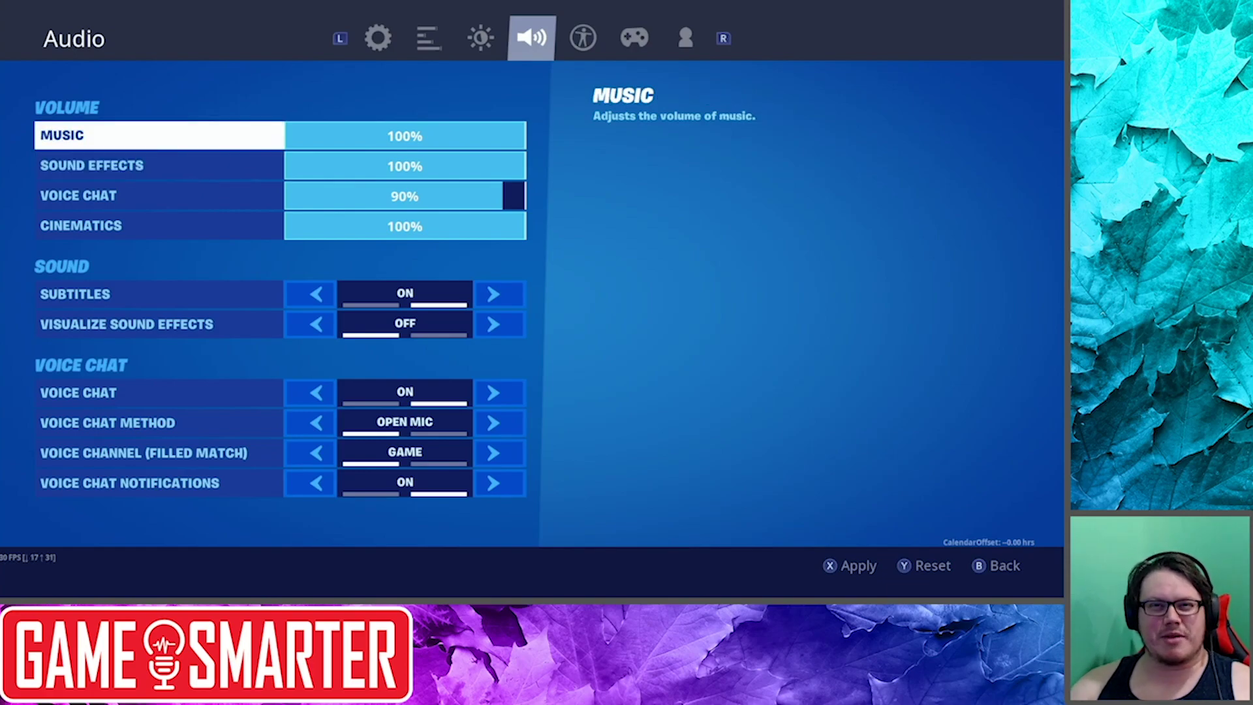
pyautogui.press('Down')
pyautogui.press('Down')
pyautogui.press('Down')
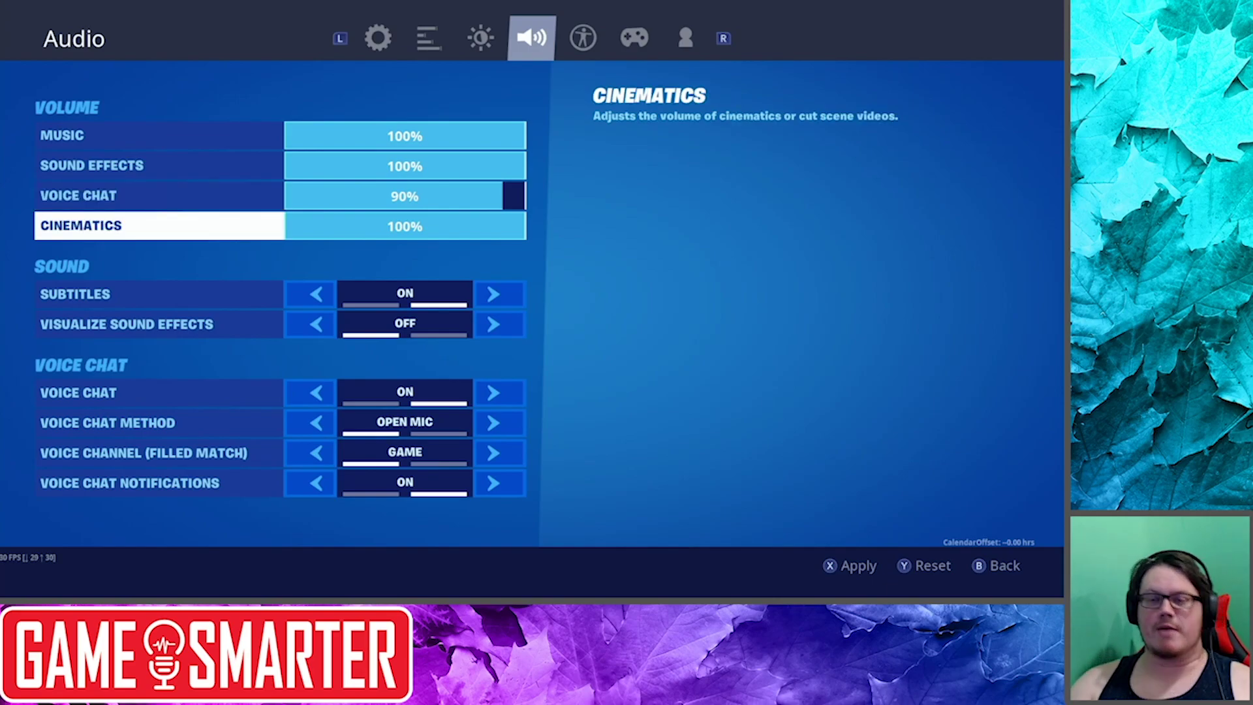
pyautogui.click(159, 294)
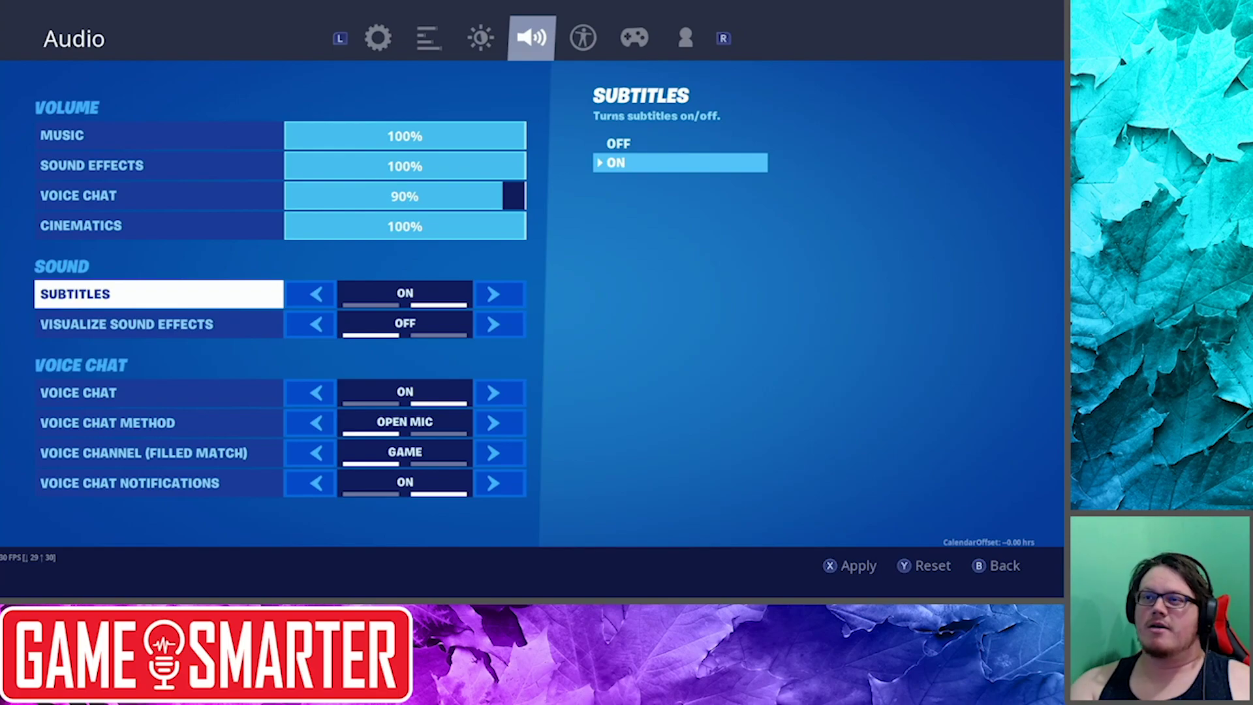
pyautogui.press('Down')
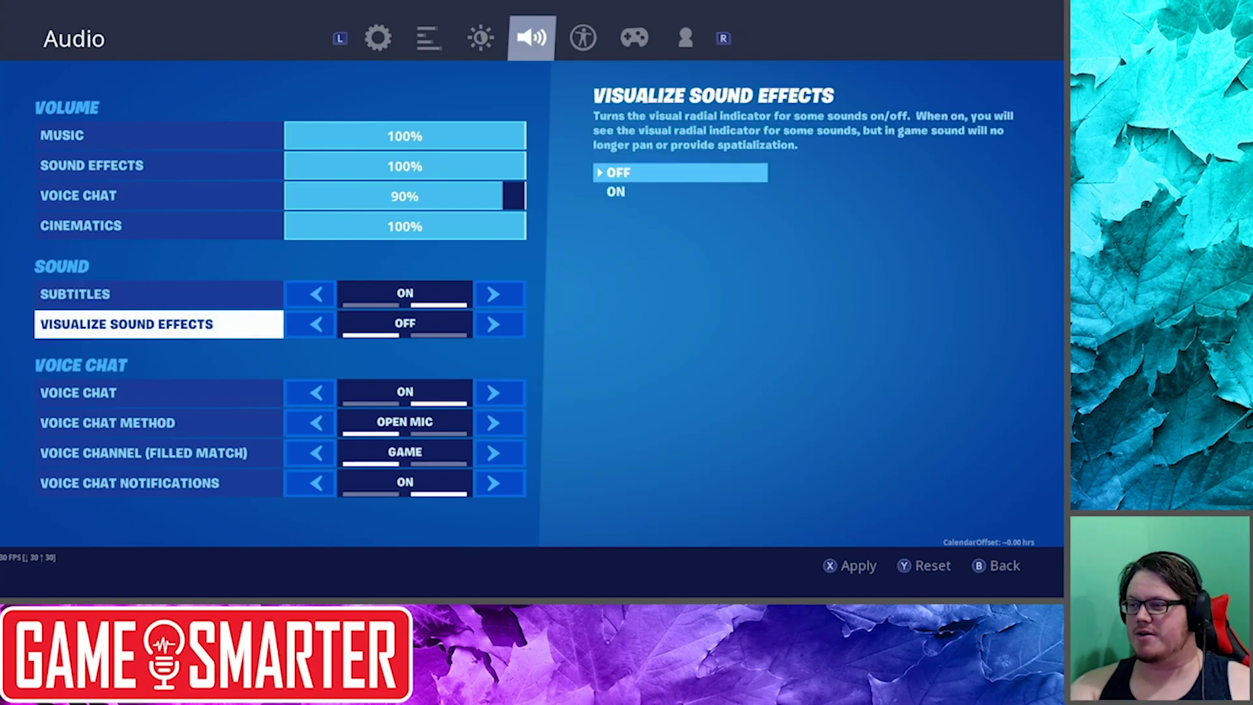
pyautogui.press('Up')
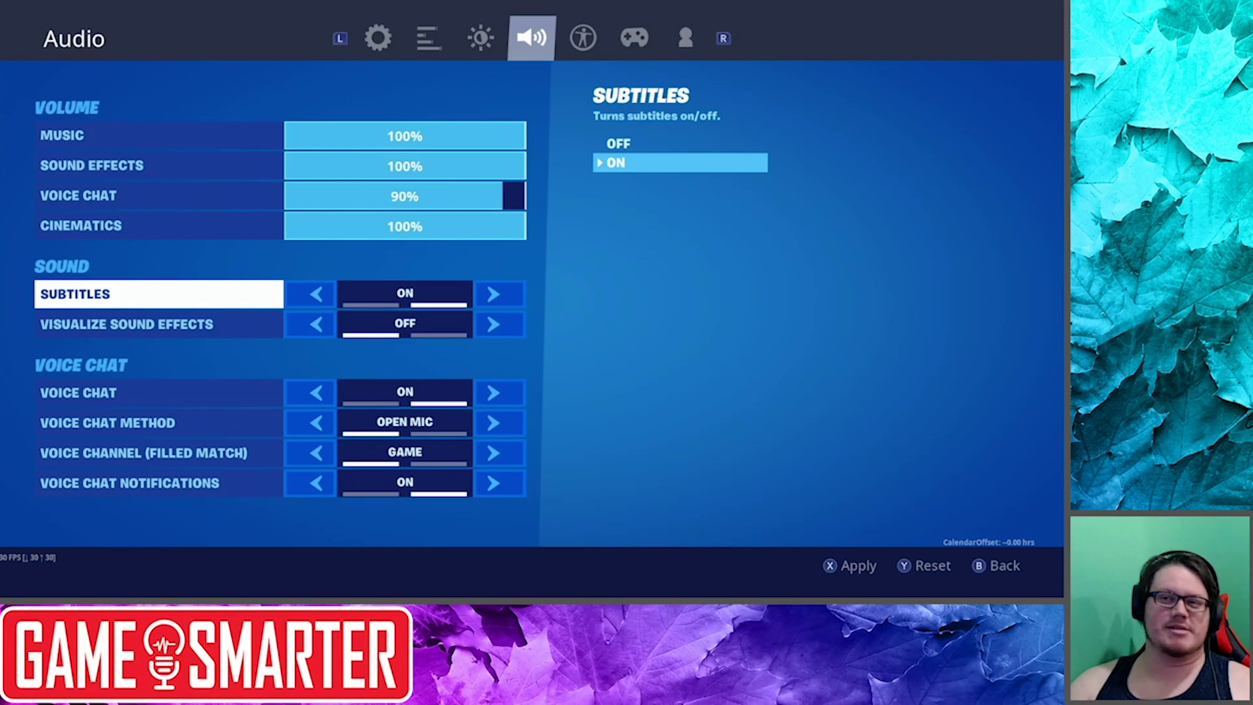
pyautogui.press('Down')
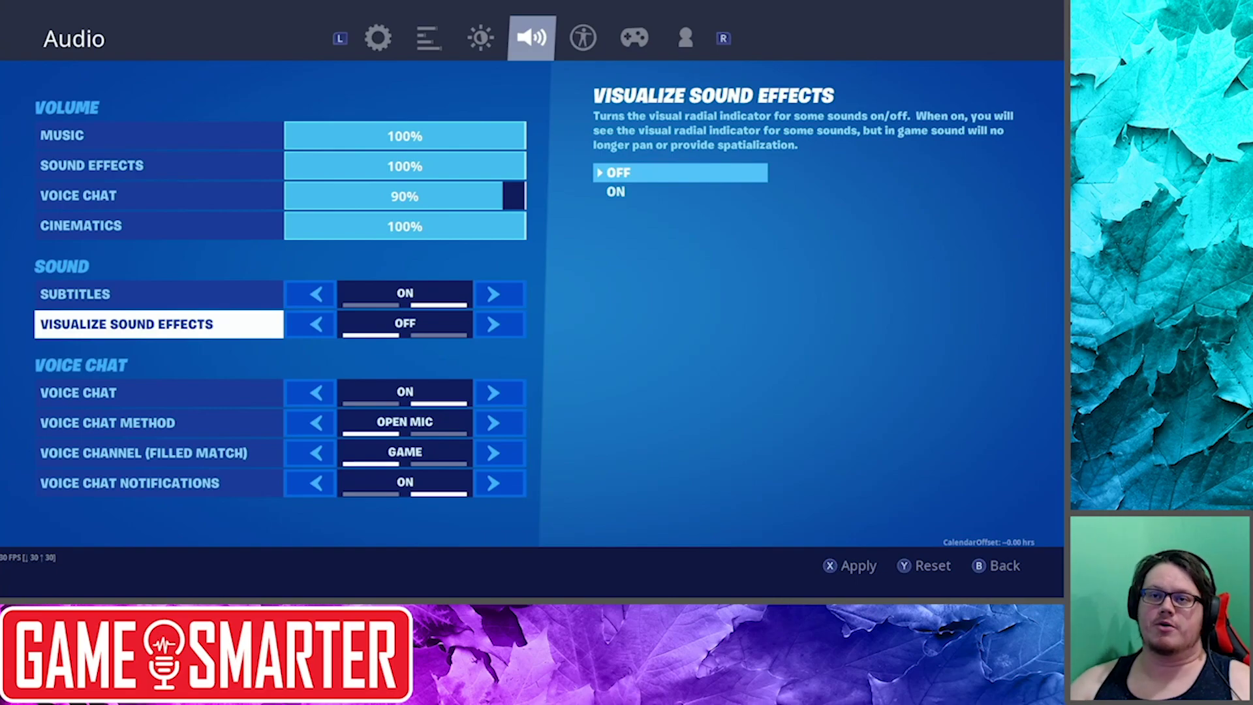
pyautogui.press('Down')
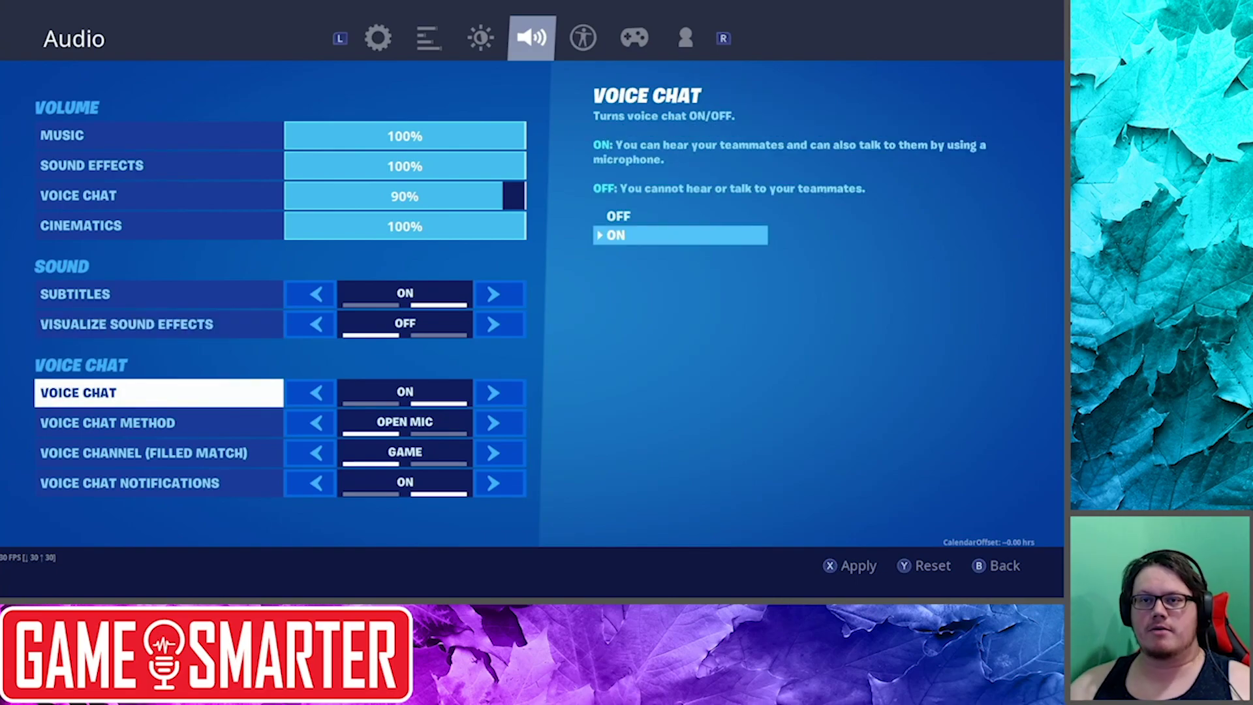
pyautogui.press('Down')
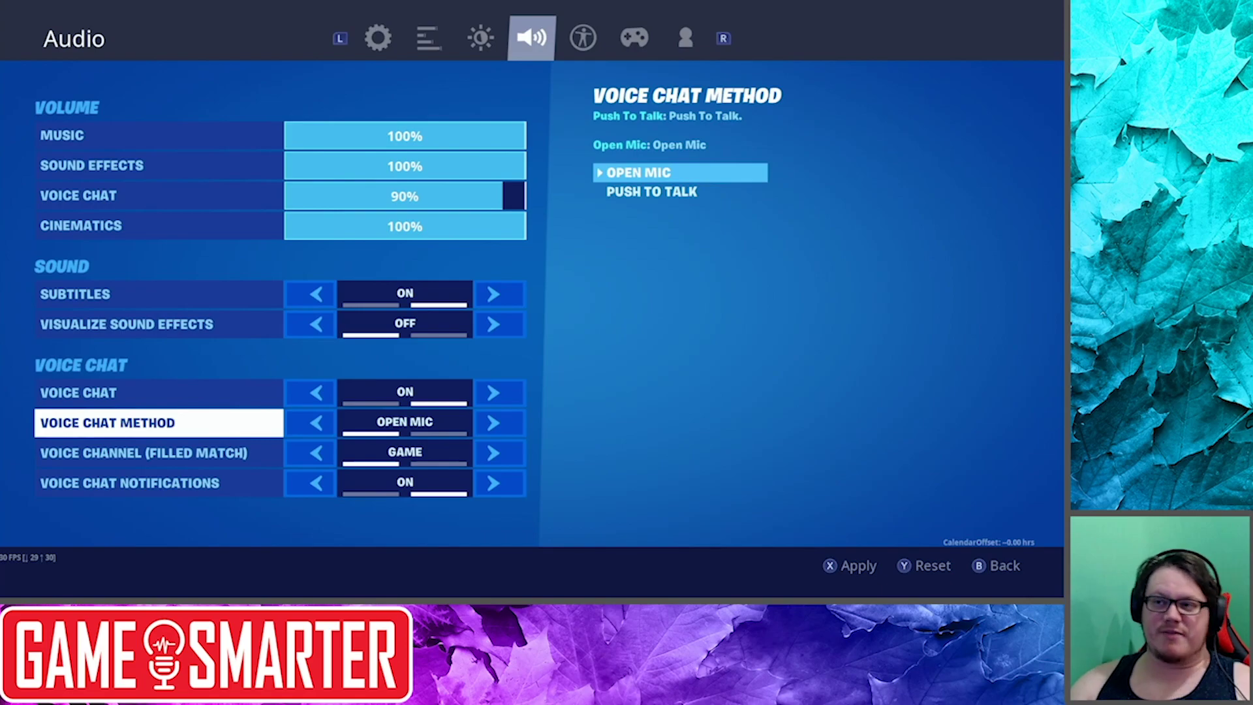
pyautogui.press('Right')
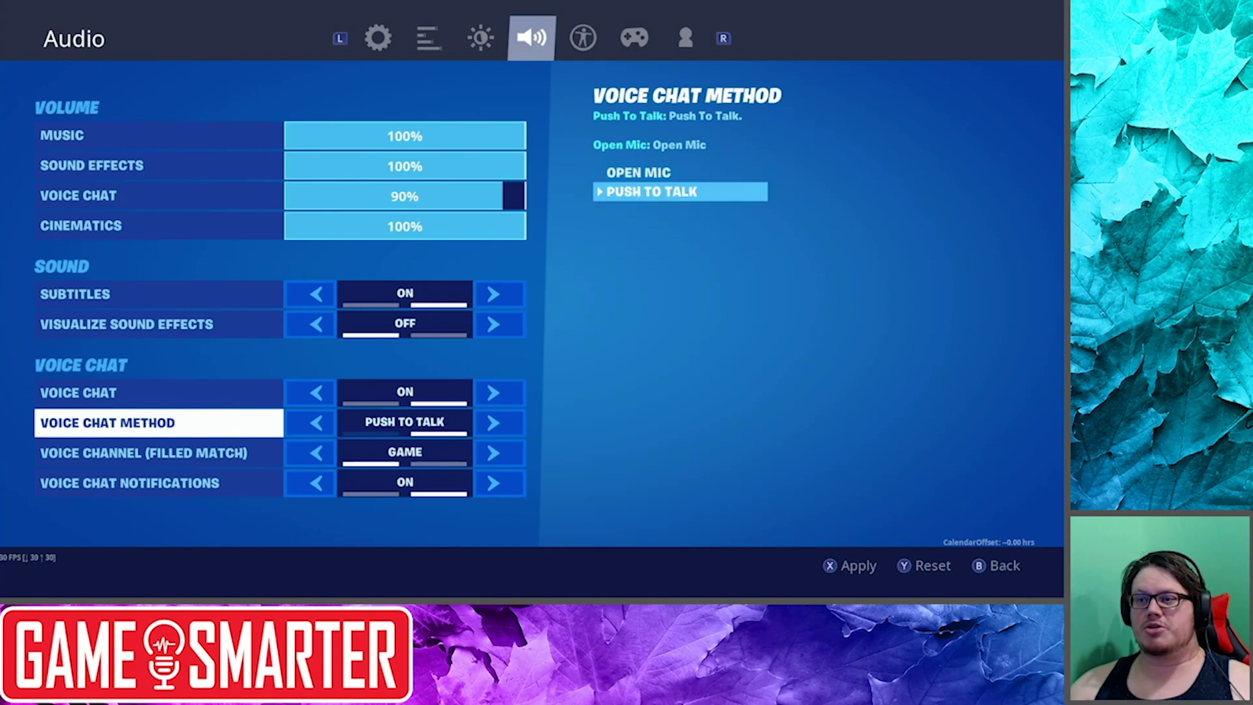
pyautogui.press('Left')
pyautogui.press('Right')
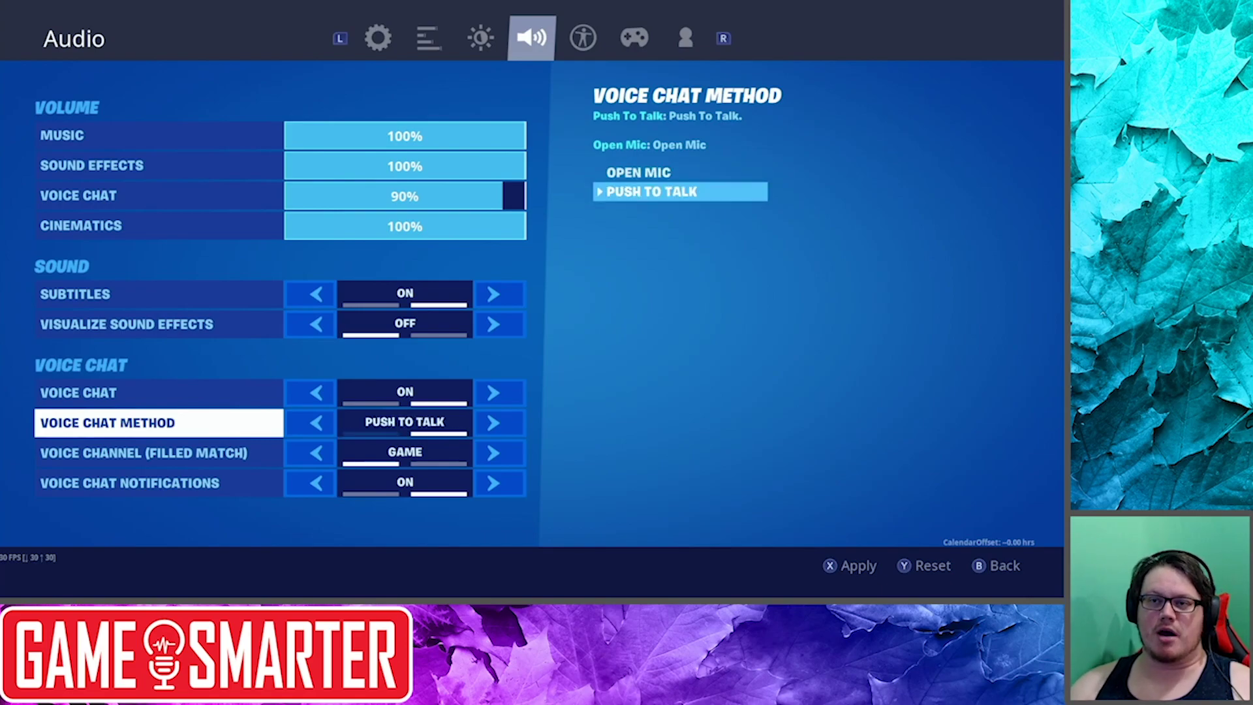
pyautogui.press('Left')
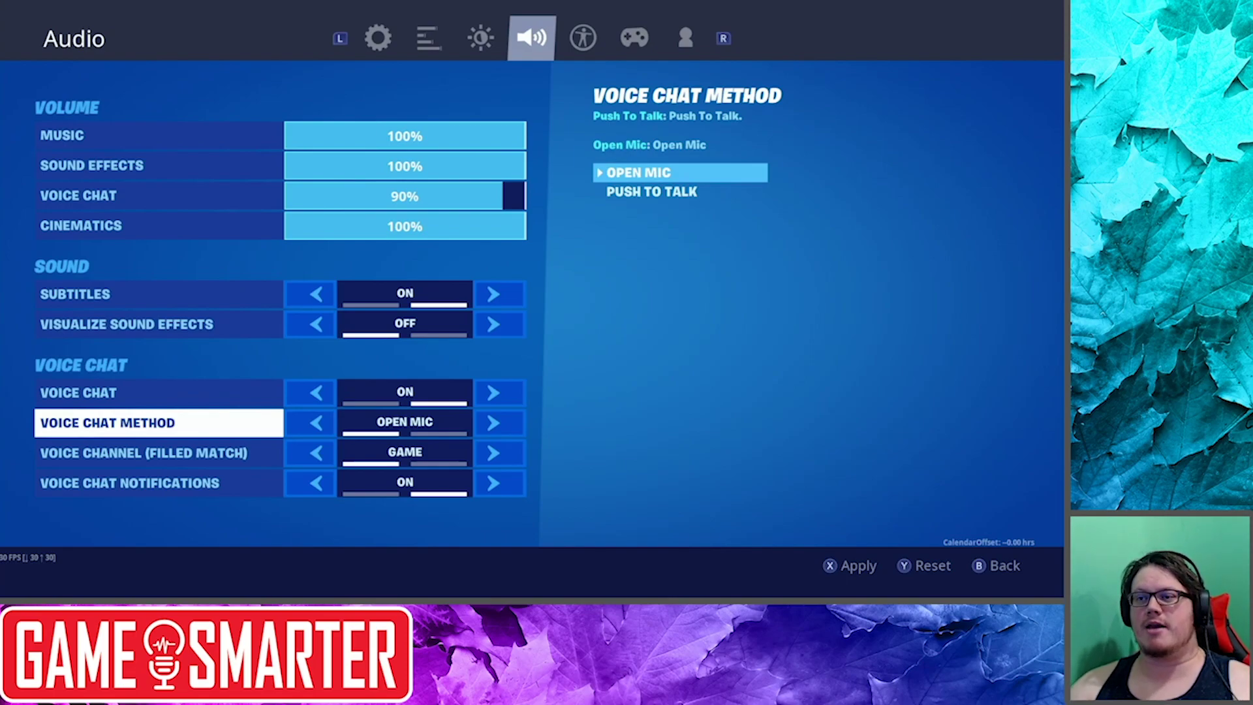
pyautogui.press('Right')
pyautogui.press('Left')
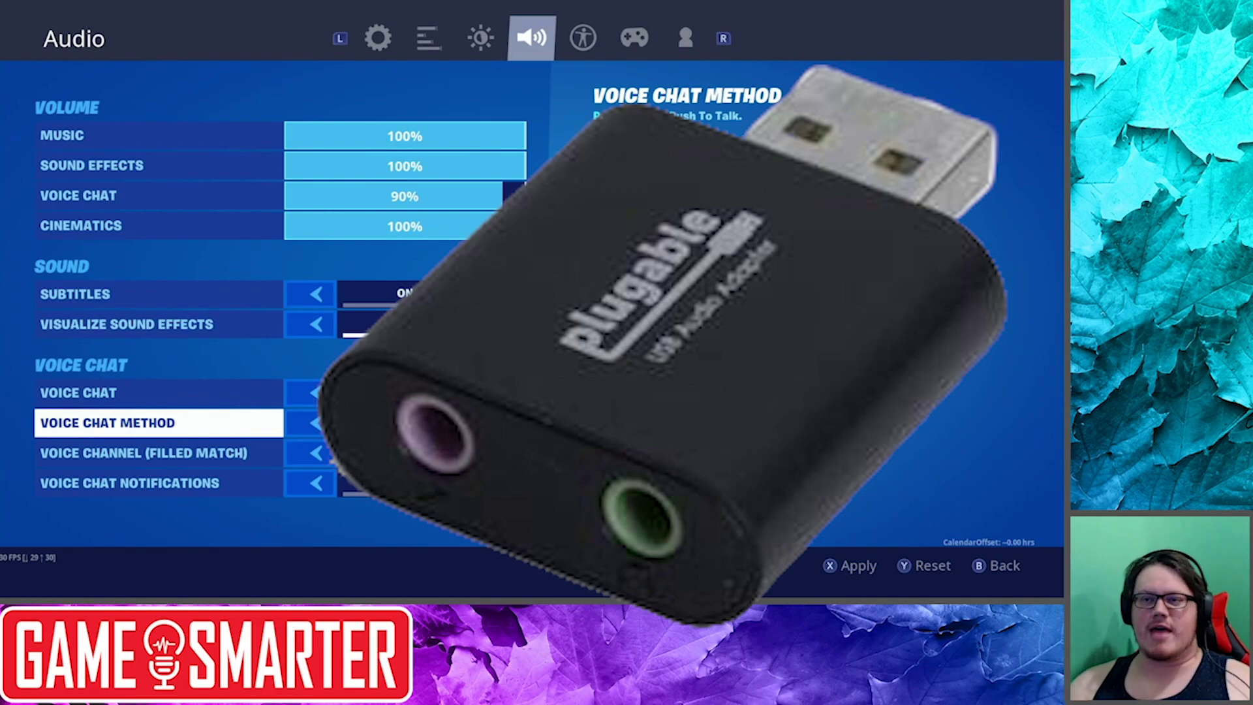
pyautogui.click(158, 452)
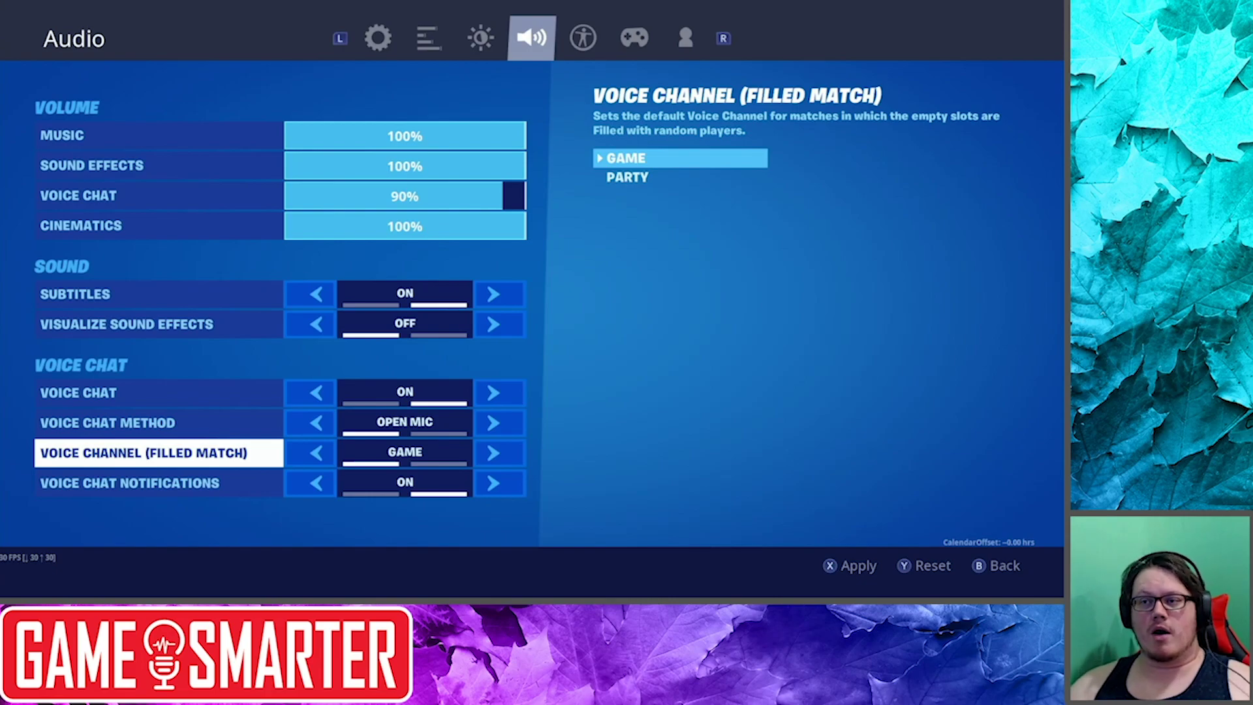
# Keep the filled-match voice channel on Game and voice chat notifications on, then go to Accessibility
pyautogui.press('Right')
pyautogui.press('Left')
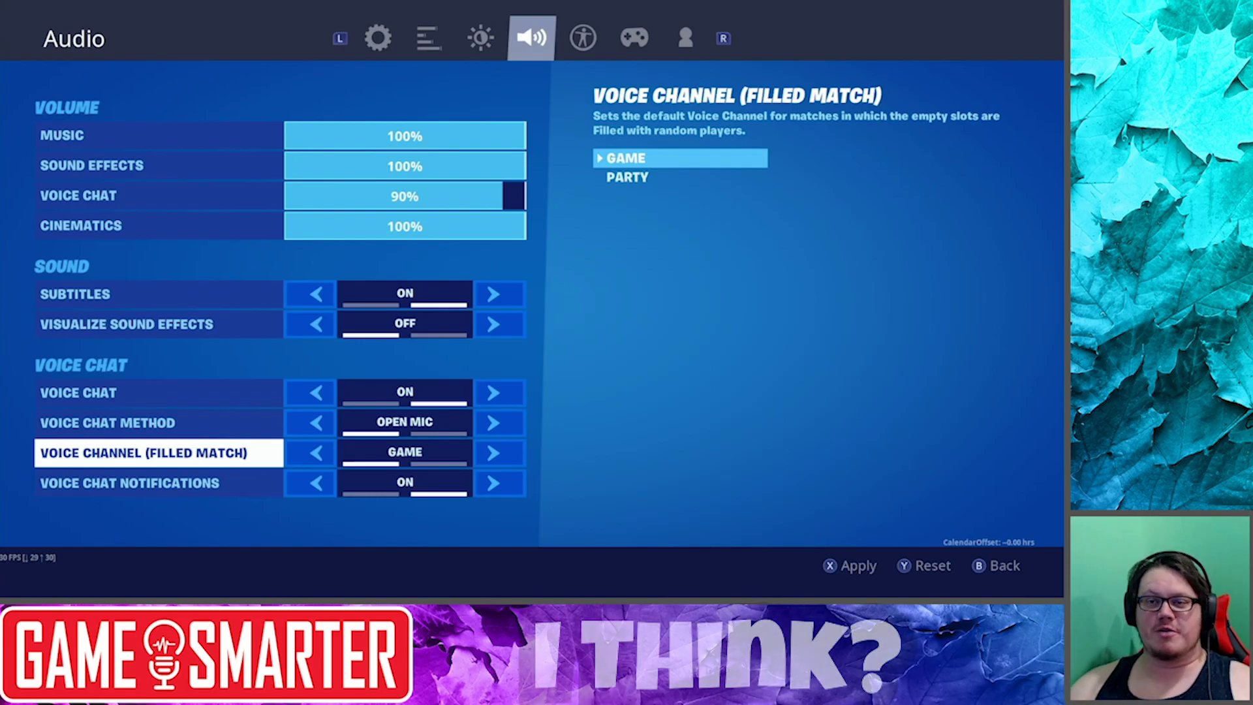
pyautogui.press('Down')
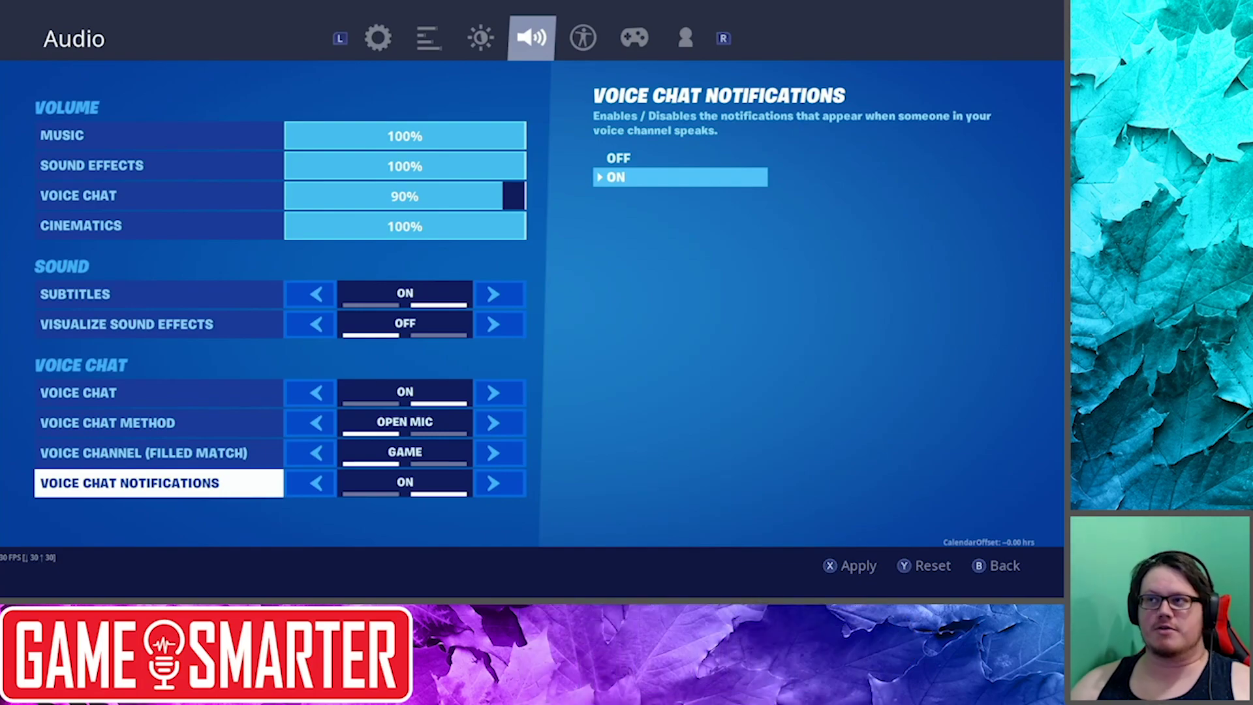
pyautogui.press('Left')
pyautogui.press('Right')
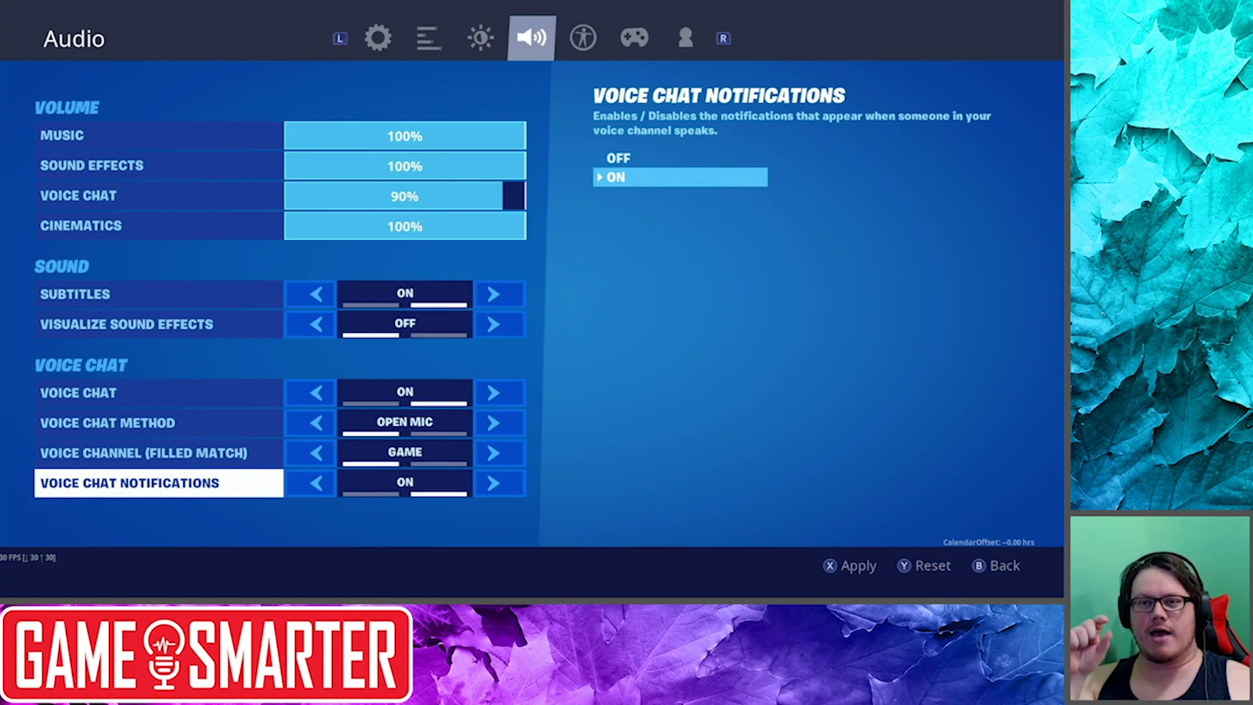
pyautogui.press('e')
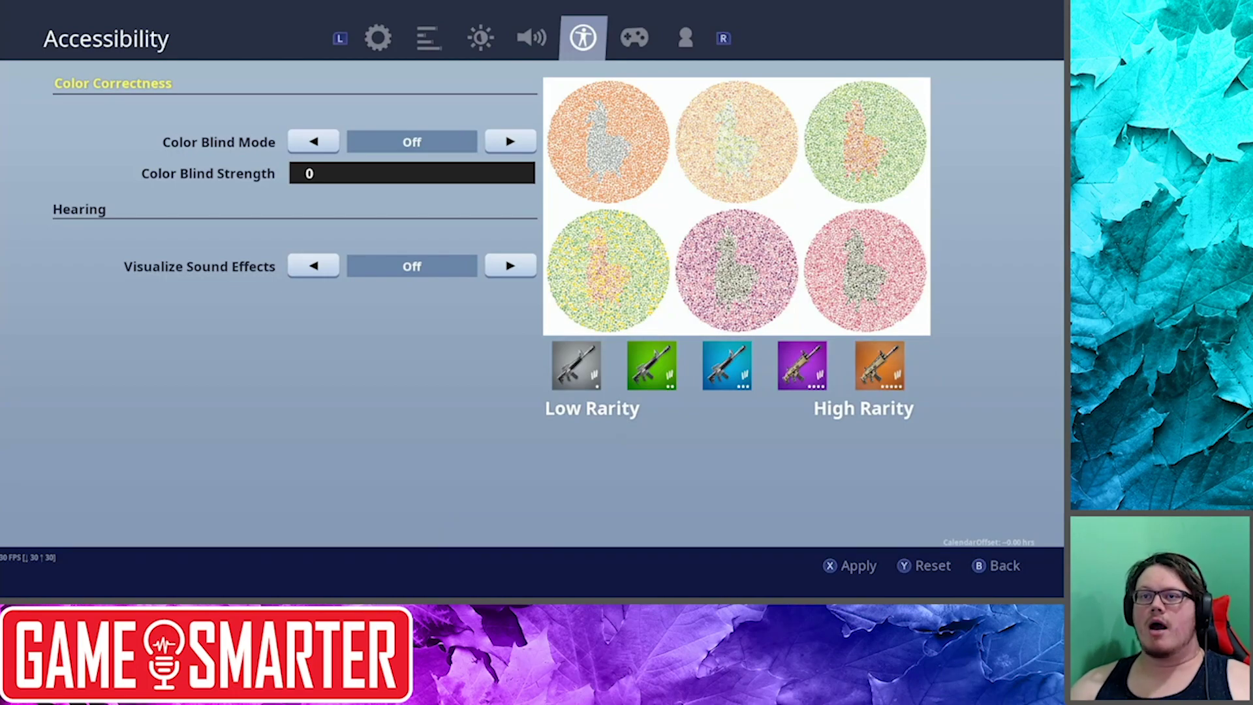
# Leave Color Blind Mode and Visualize Sound Effects off and switch to Controller settings
pyautogui.press('Down')
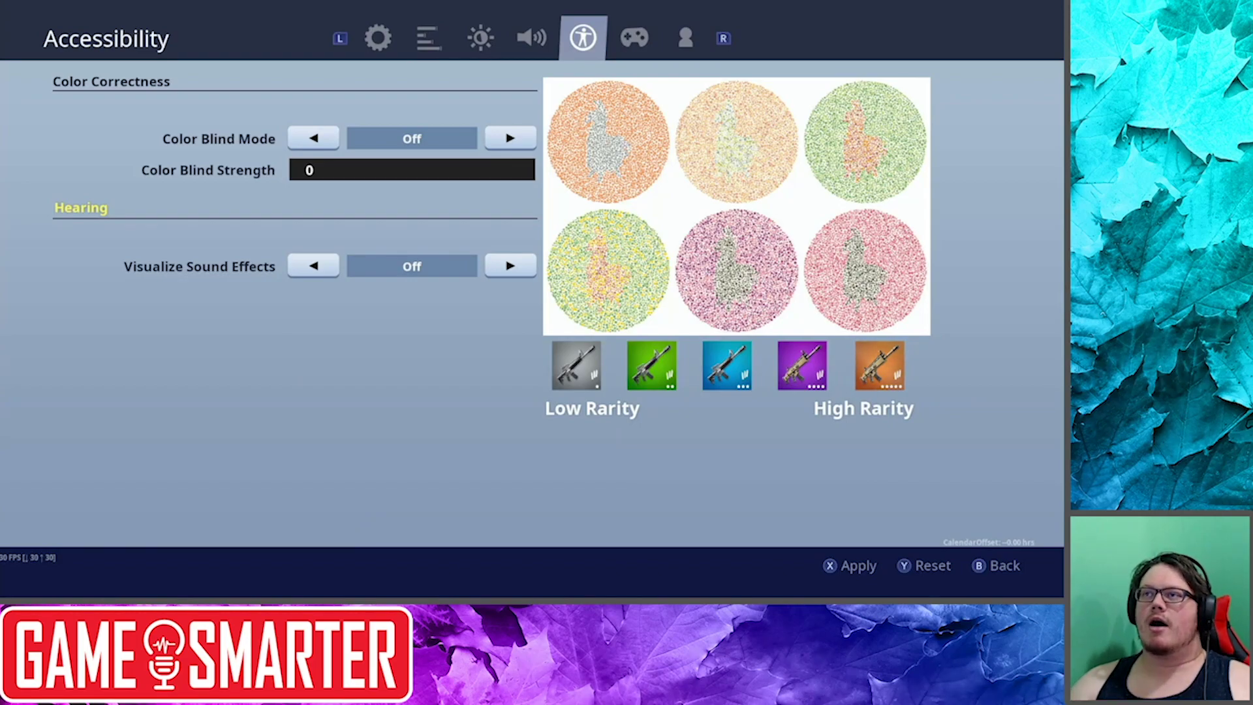
pyautogui.press('r')
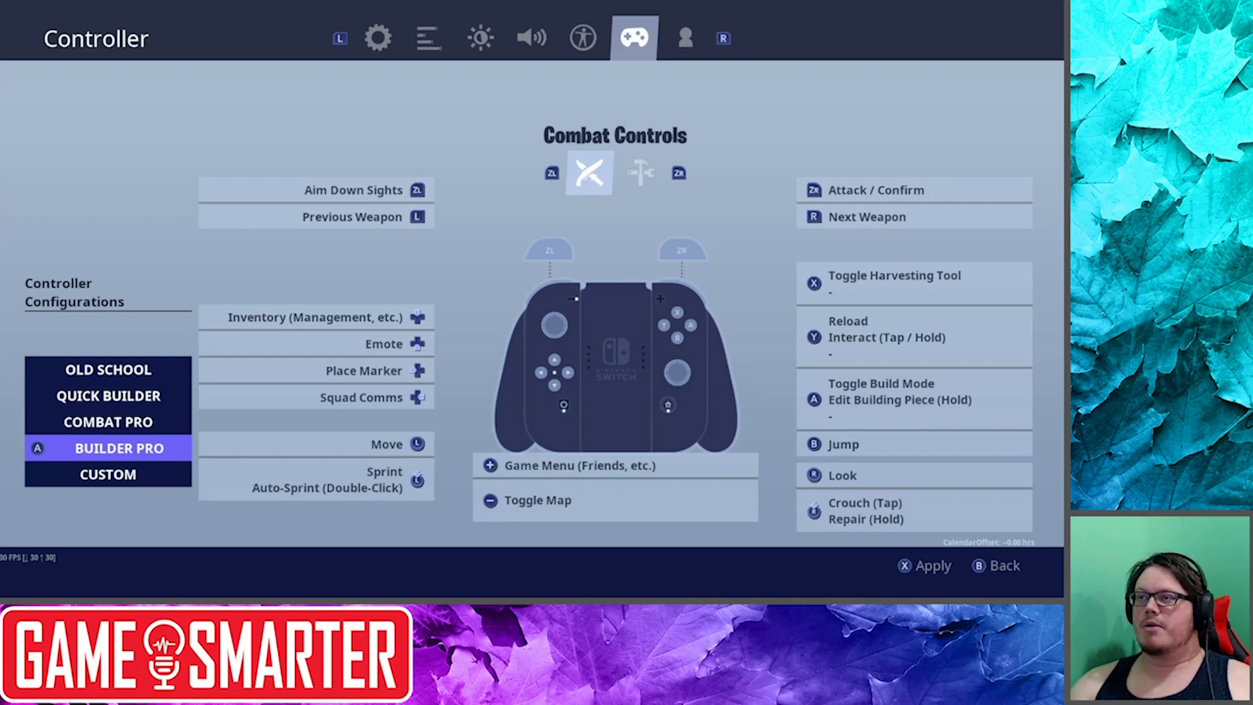
# Apply the Builder Pro controller layout and exit settings back to the Chapter 2 lobby
pyautogui.press('x')
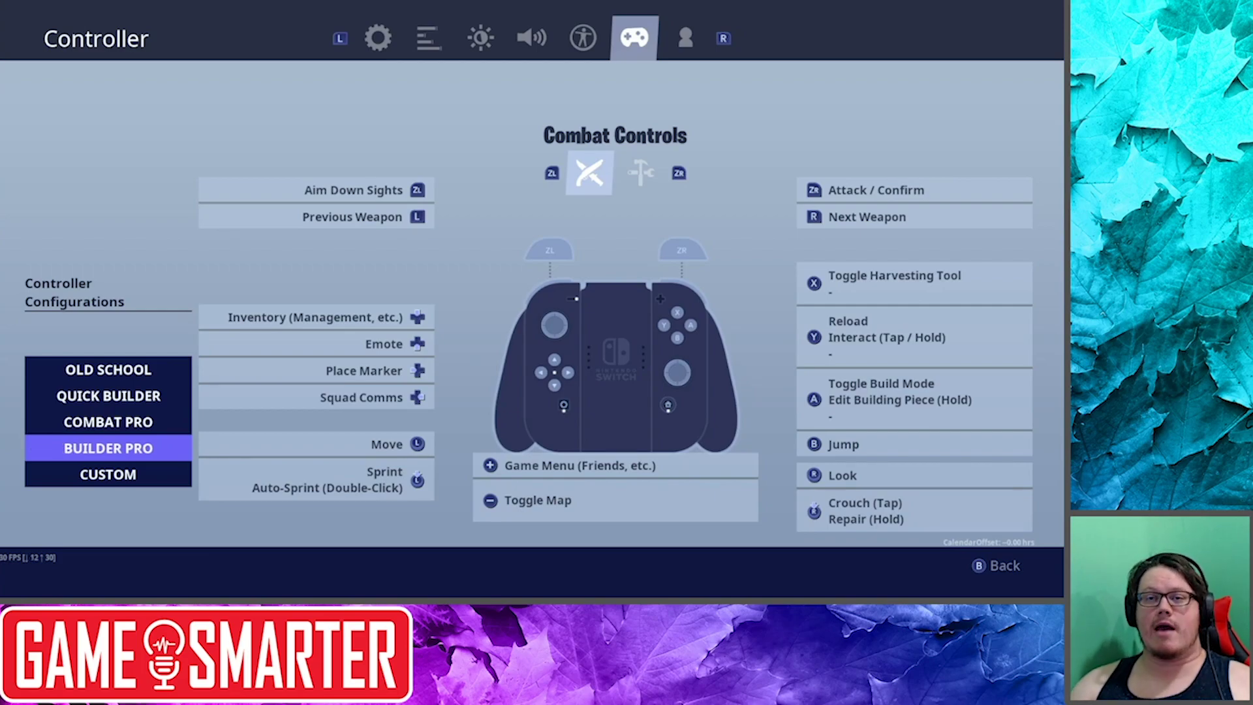
pyautogui.press('Escape')
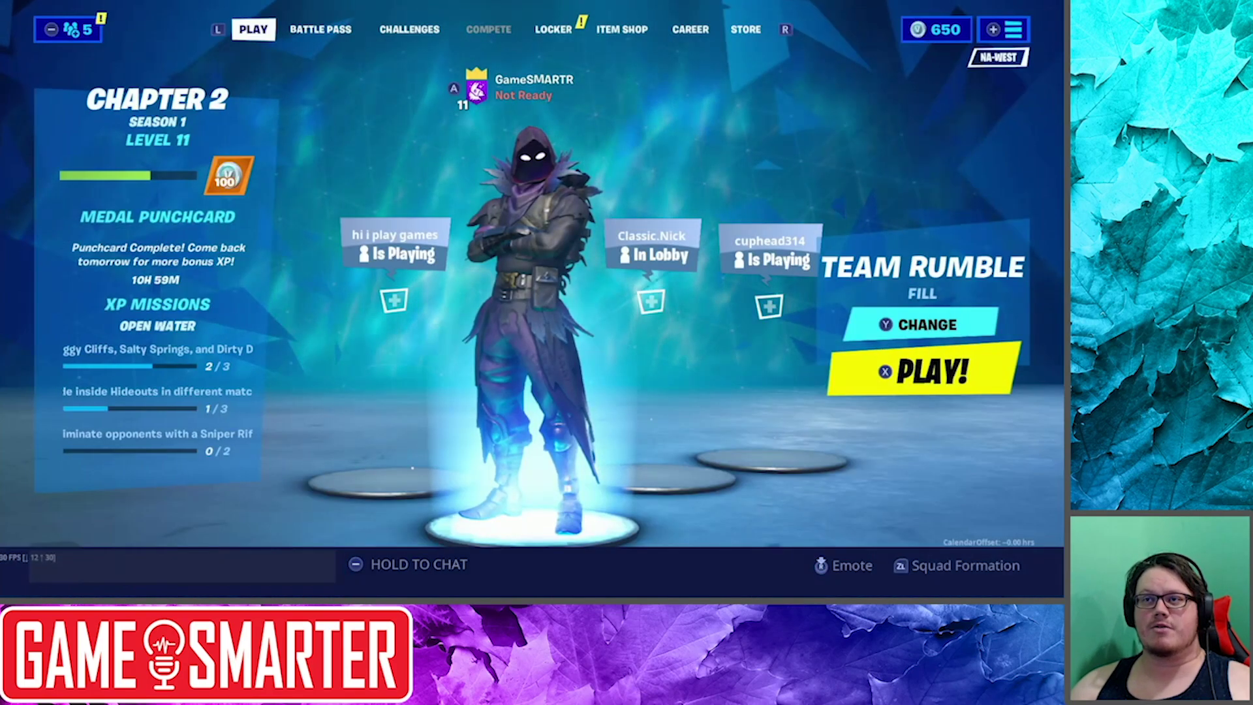